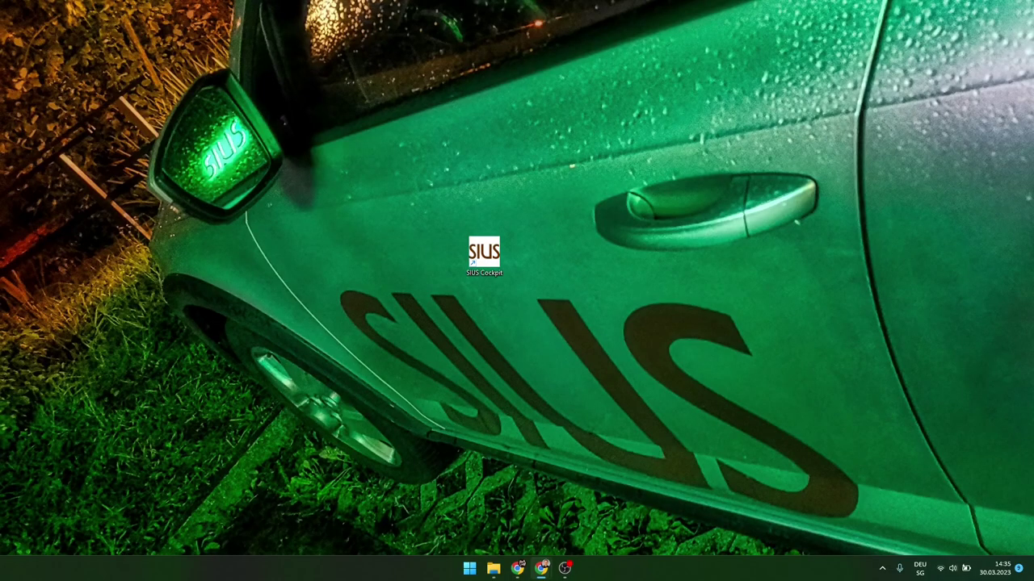
Step: Start SIUS Cockpit and launch Range Board from its Launcher card to reach the Login screen
double_click(488, 257)
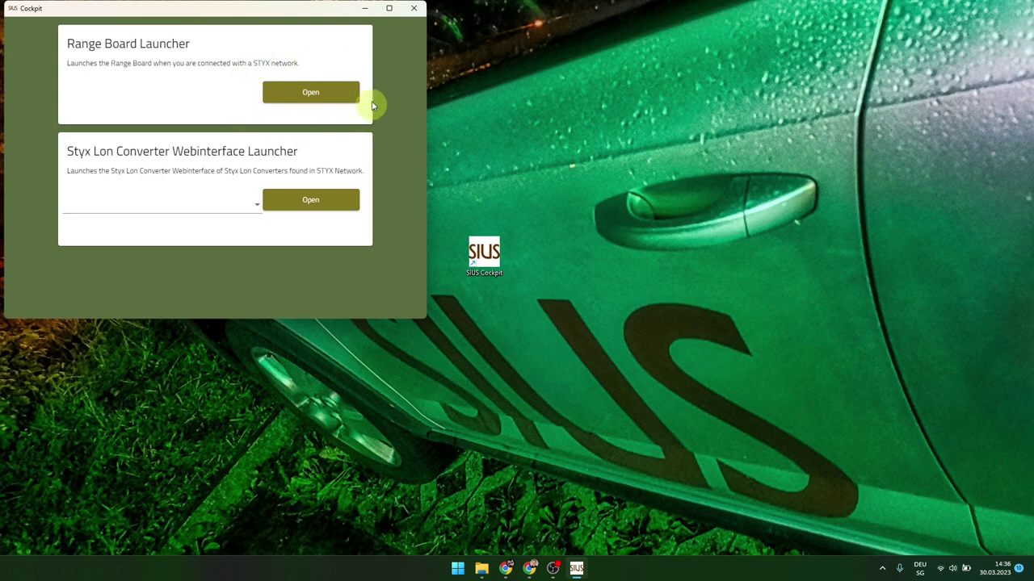
click(312, 94)
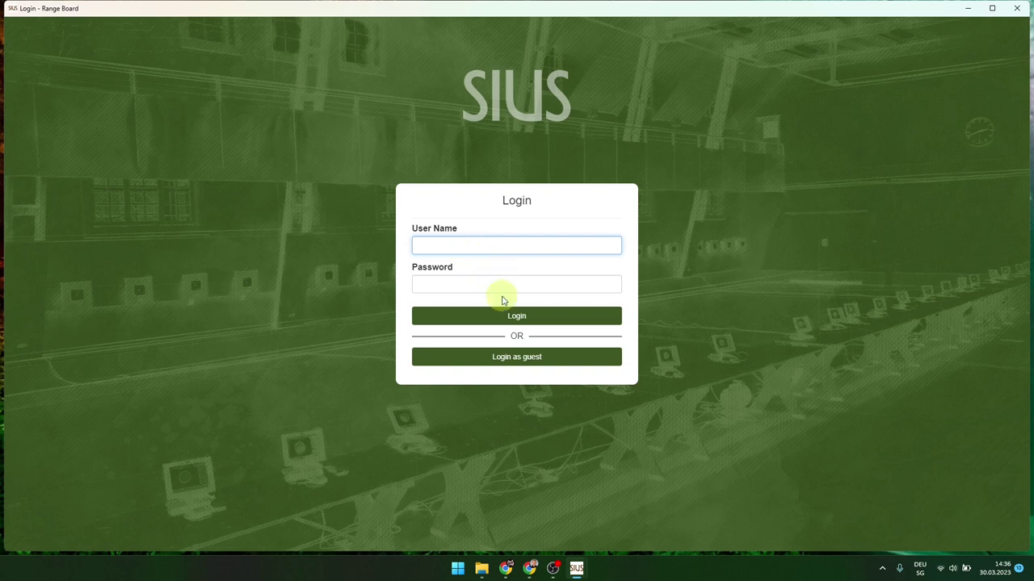
Step: Log in as user 'admin' with the account password to reach the Demo Anlage Range Details
text(admin)
key(Tab)
text(******)
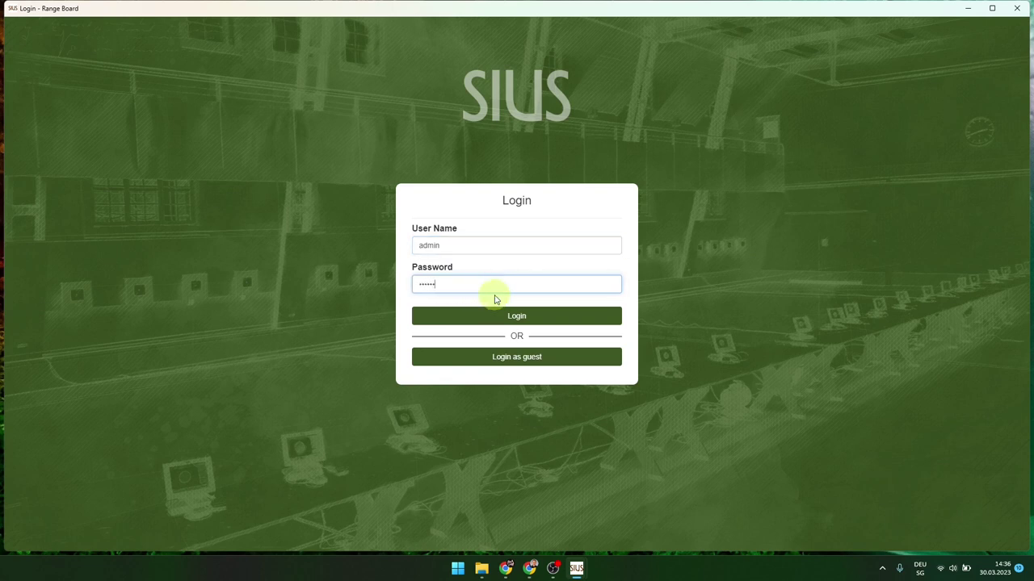
click(508, 316)
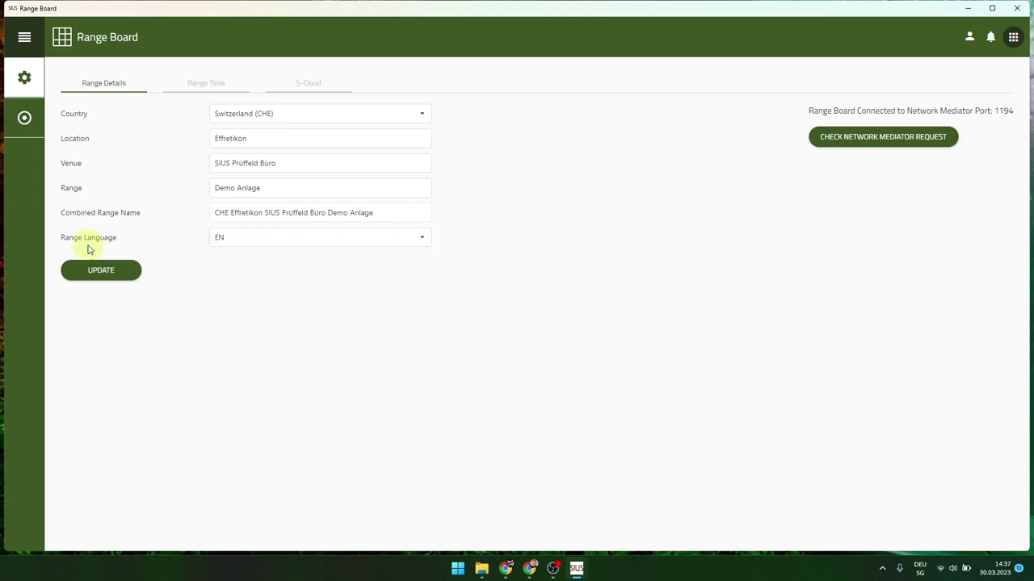
click(426, 245)
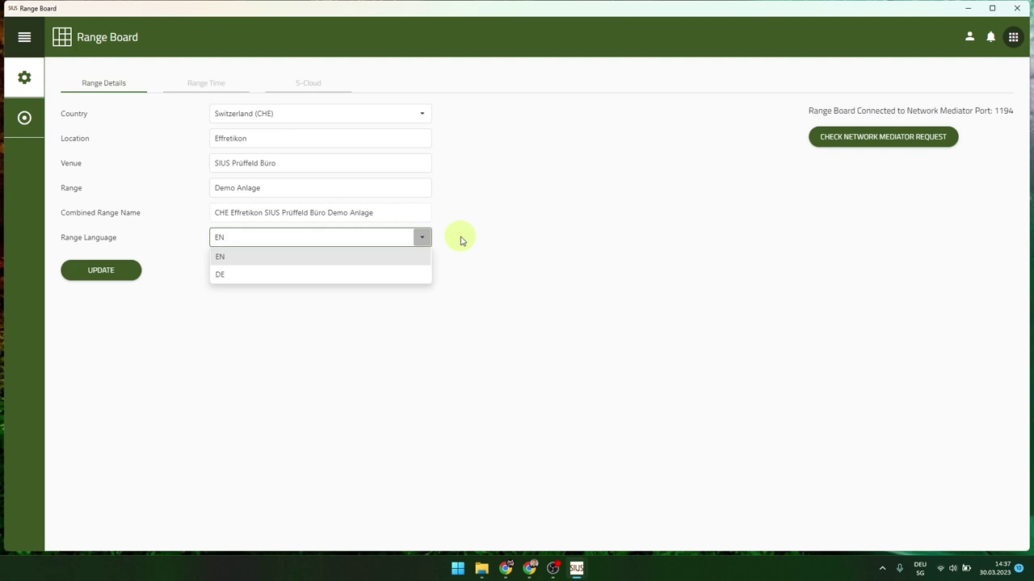
click(461, 239)
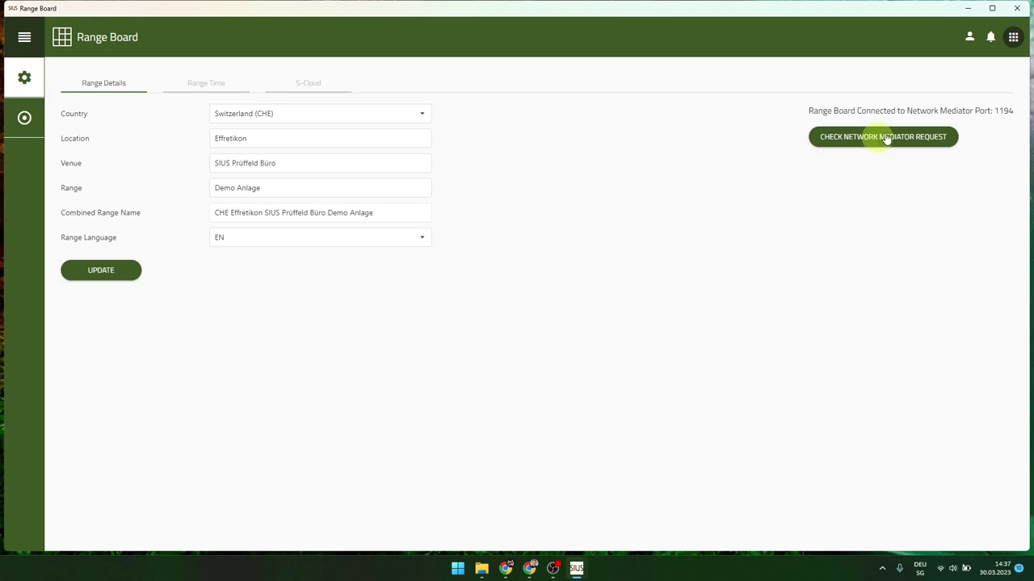
click(967, 41)
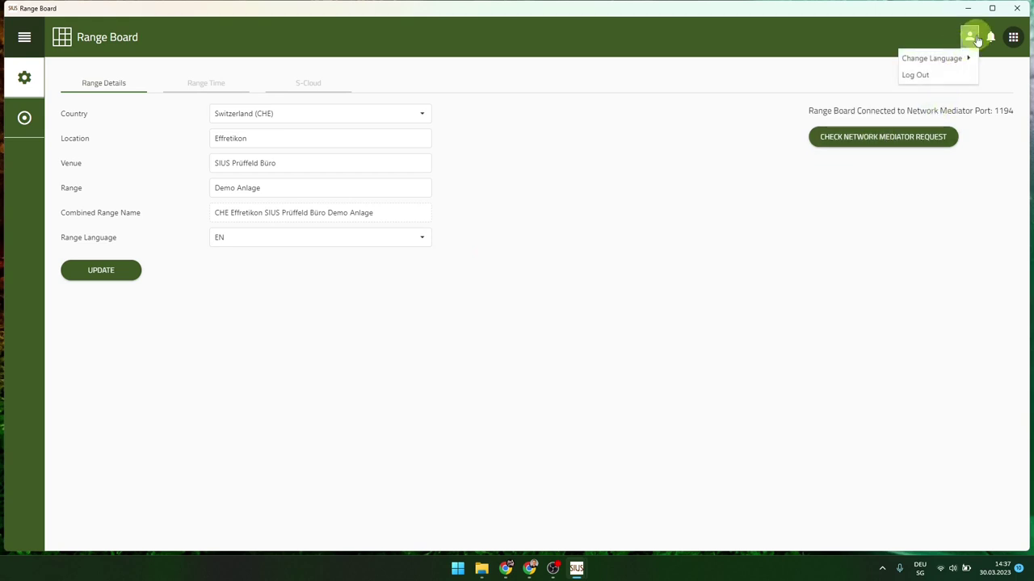
mouse_move(953, 63)
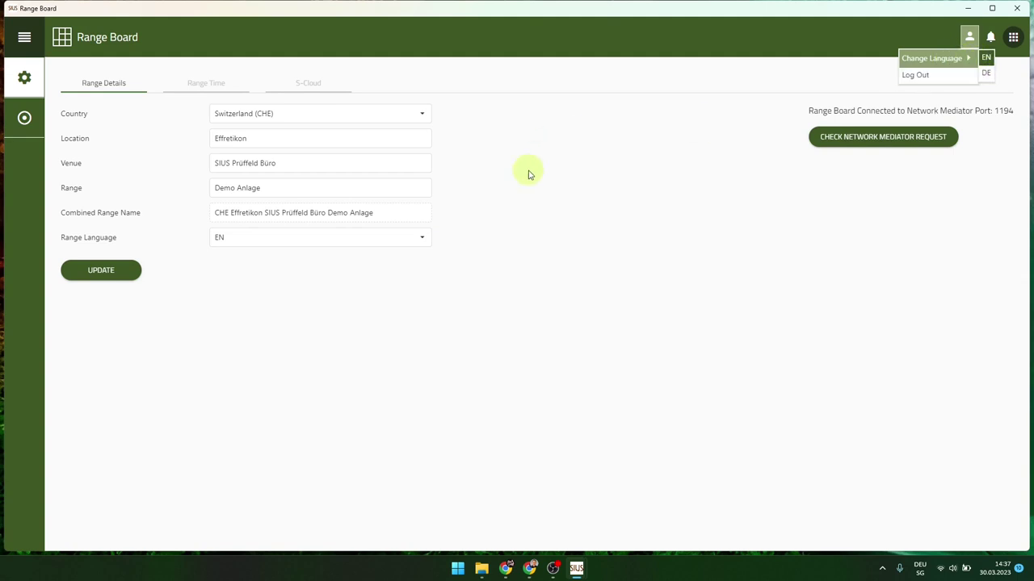
click(535, 210)
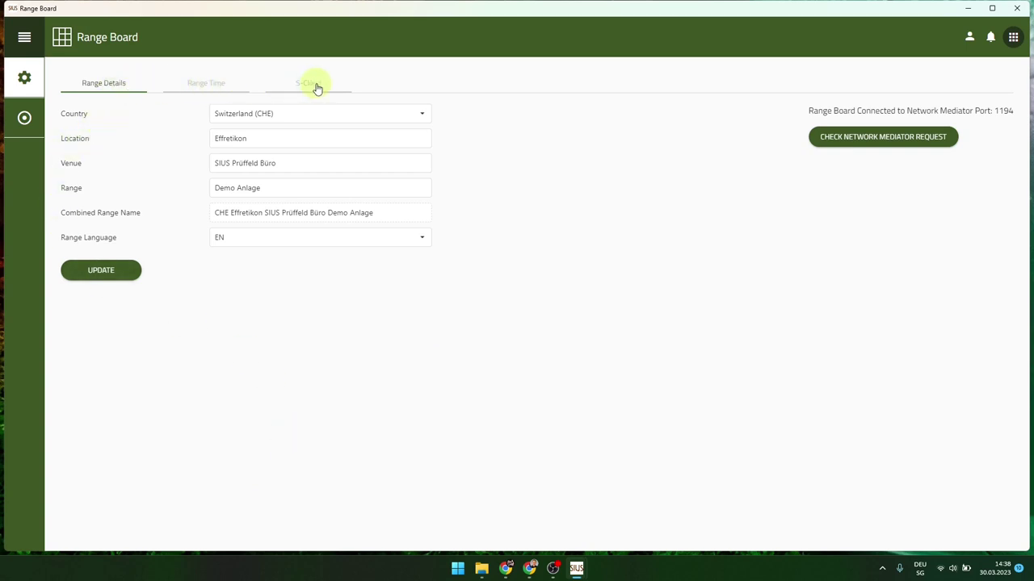
Step: Check the Europe/Zurich range time zone, then view the S-Cloud settings with Range Live upload enabled
click(204, 86)
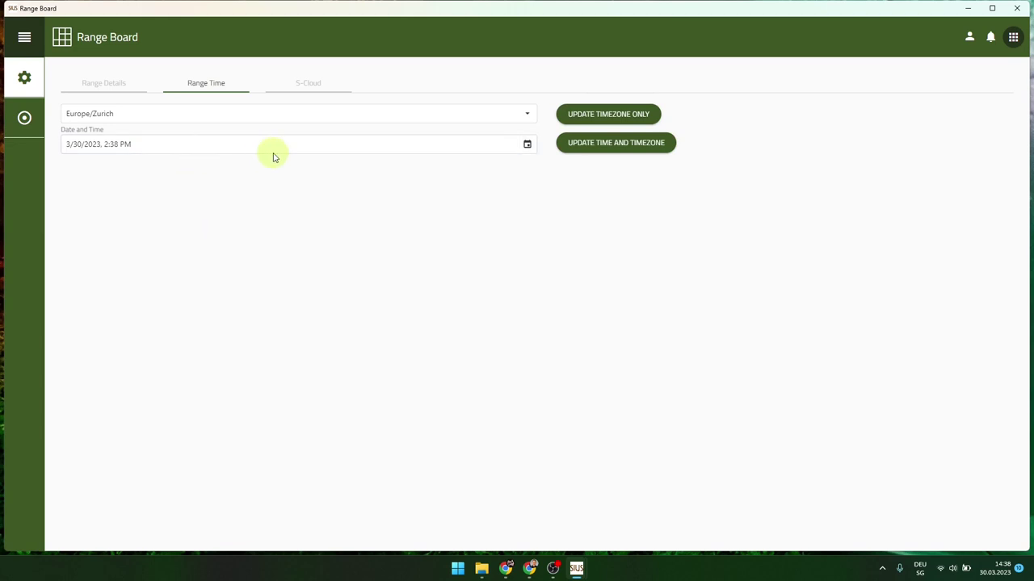
click(305, 85)
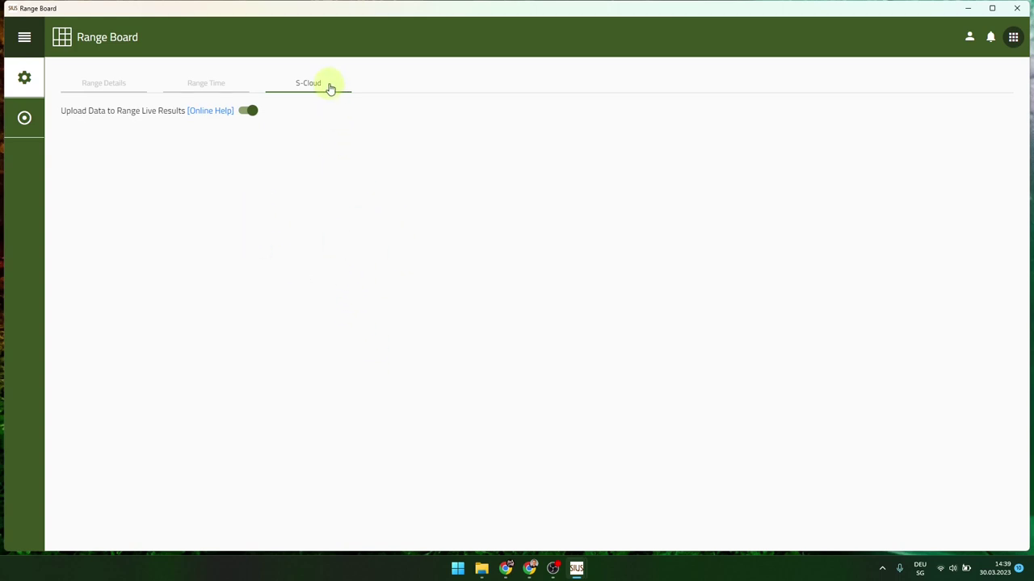
Step: View the Shot Counter table (lane 1: 671, lane 2: 193, total 864), then show the SIUS apps list
click(39, 127)
mouse_move(14, 95)
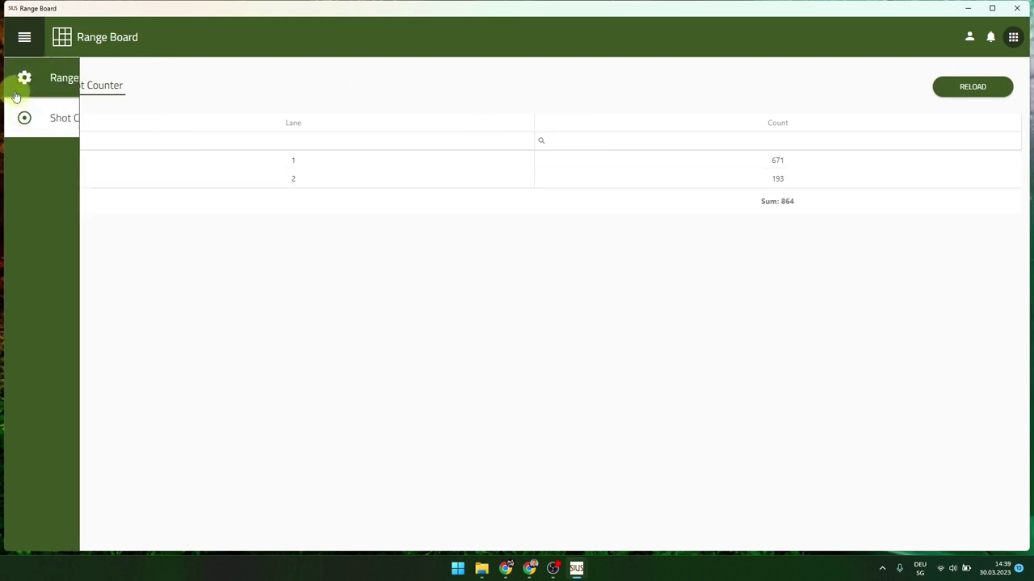
click(37, 121)
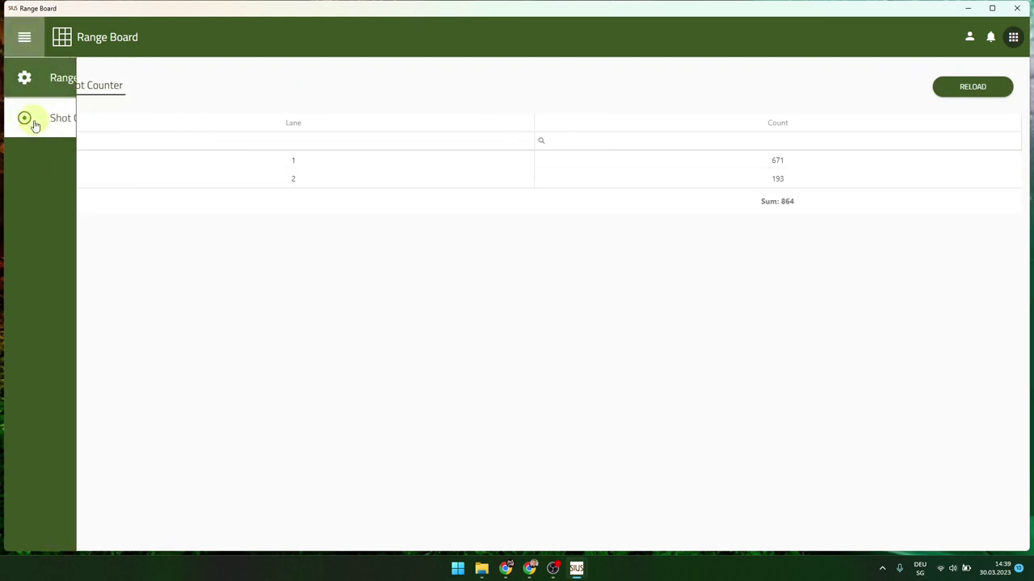
click(25, 45)
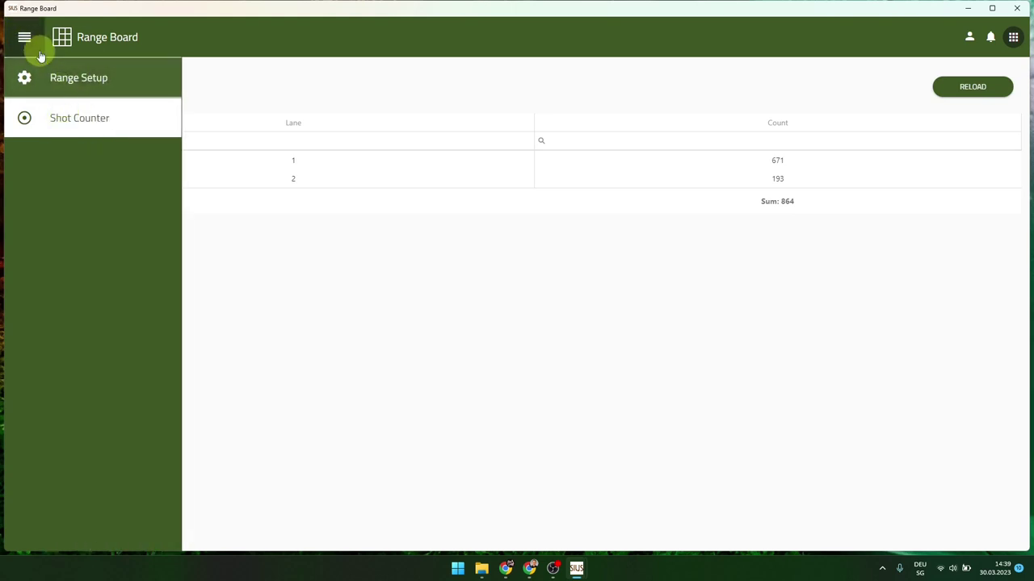
click(28, 38)
click(27, 42)
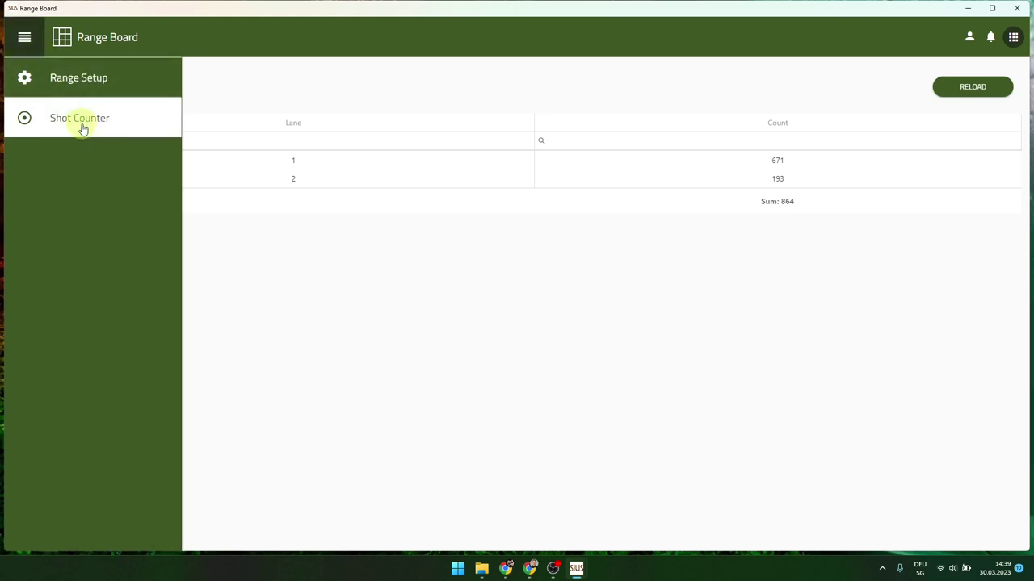
click(82, 128)
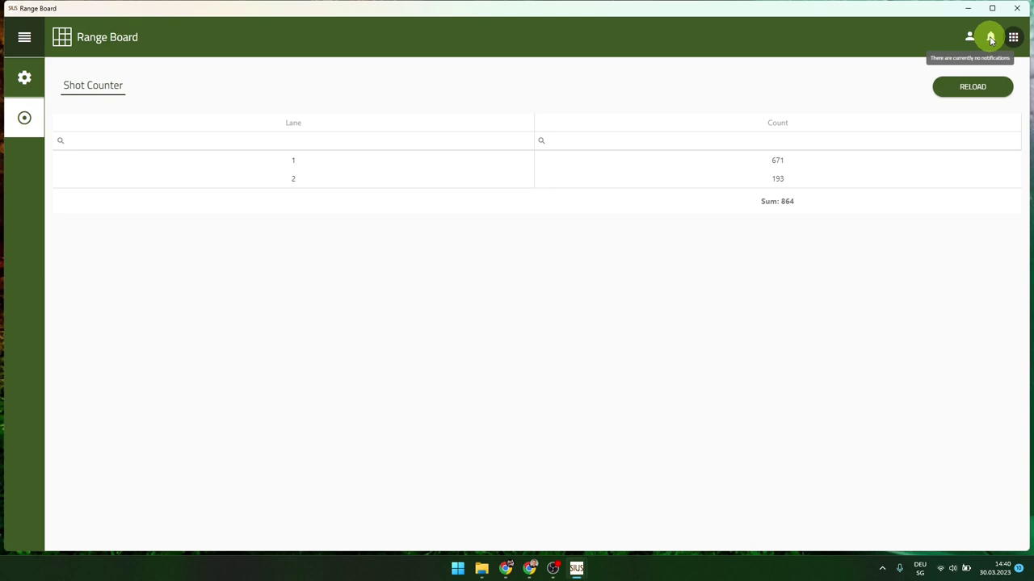
click(1012, 38)
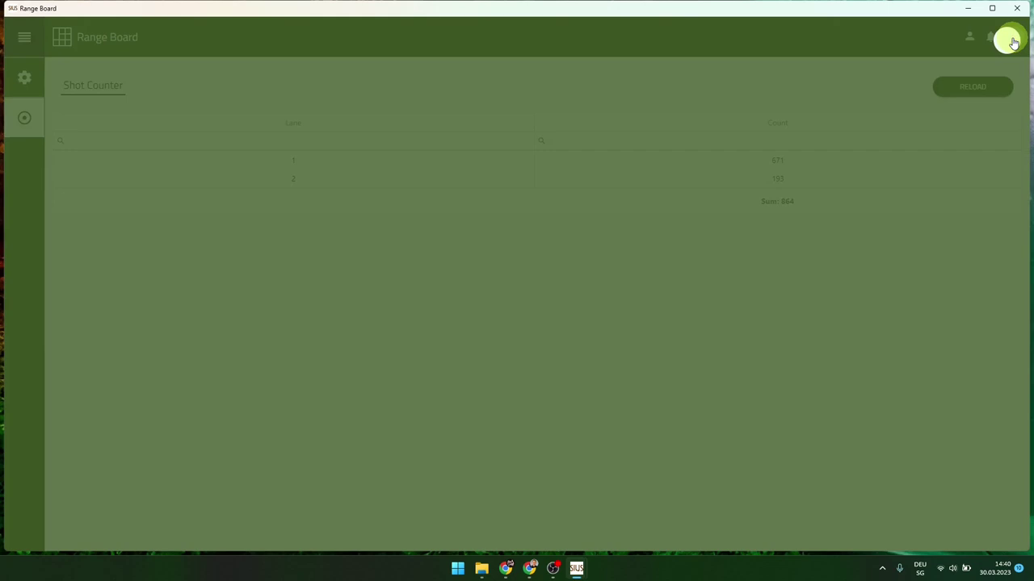
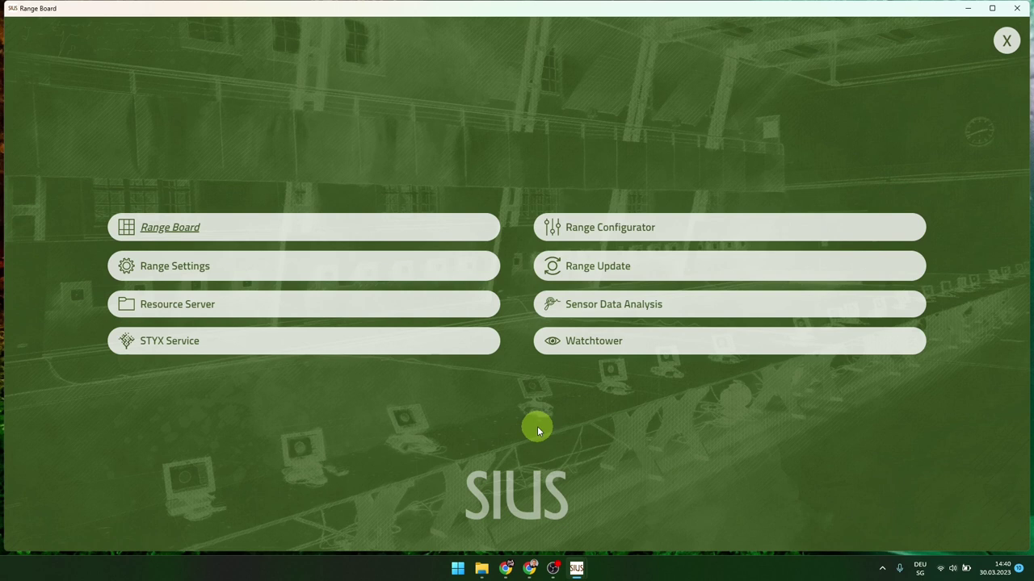
Step: Launch Range Update from the SIUS launcher to list its 14 clients by device type
click(584, 276)
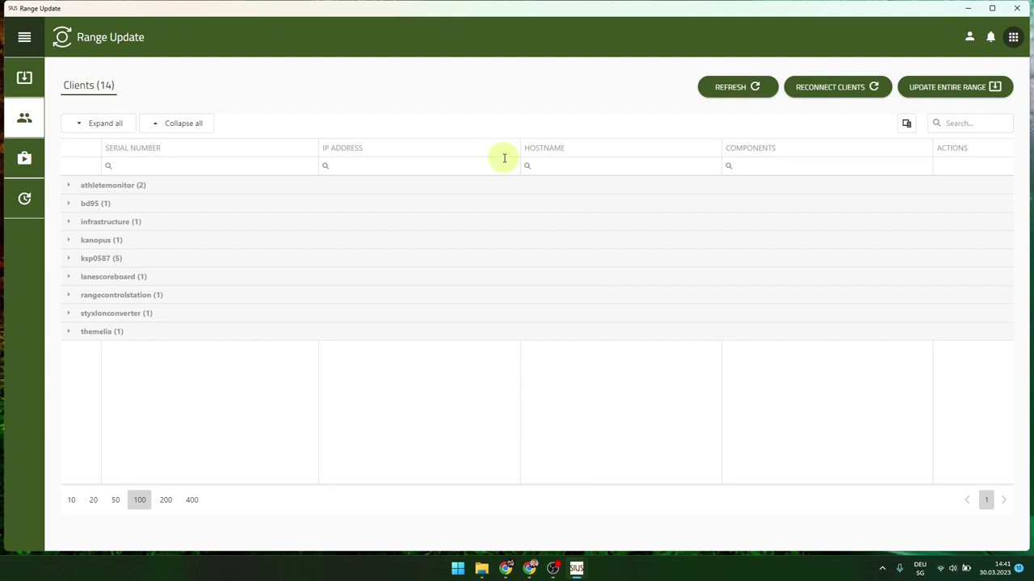
click(70, 189)
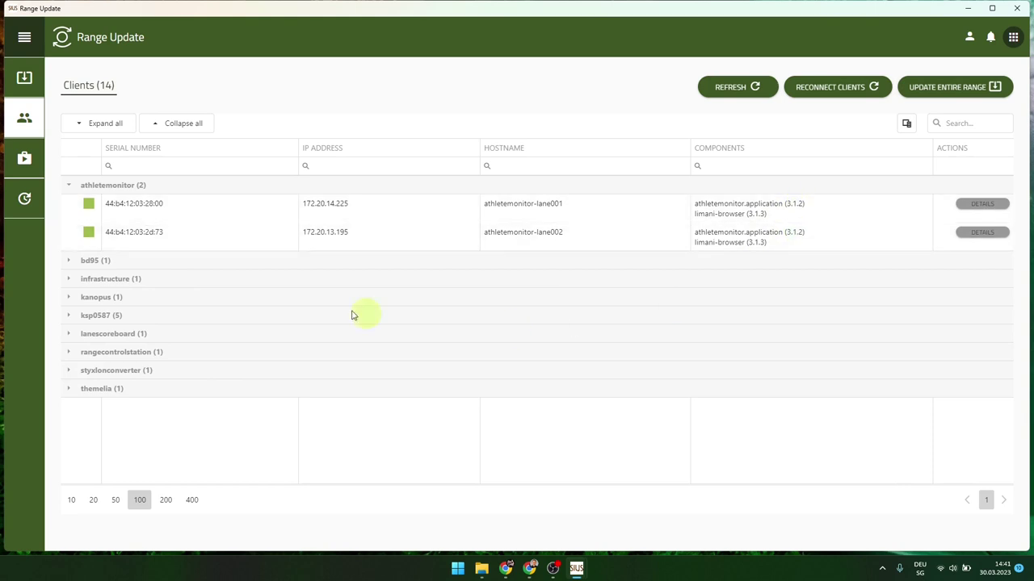
click(69, 260)
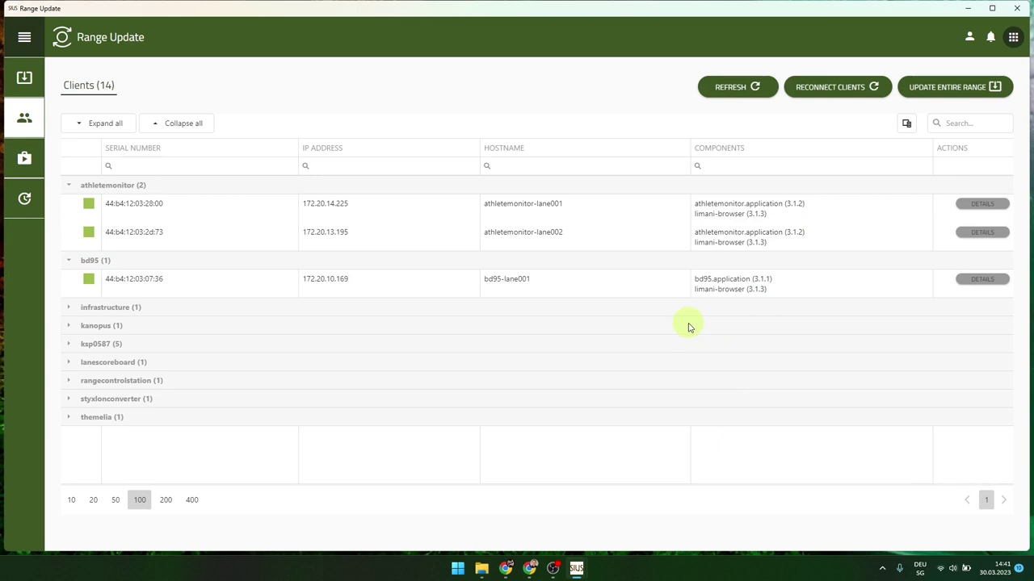
click(95, 130)
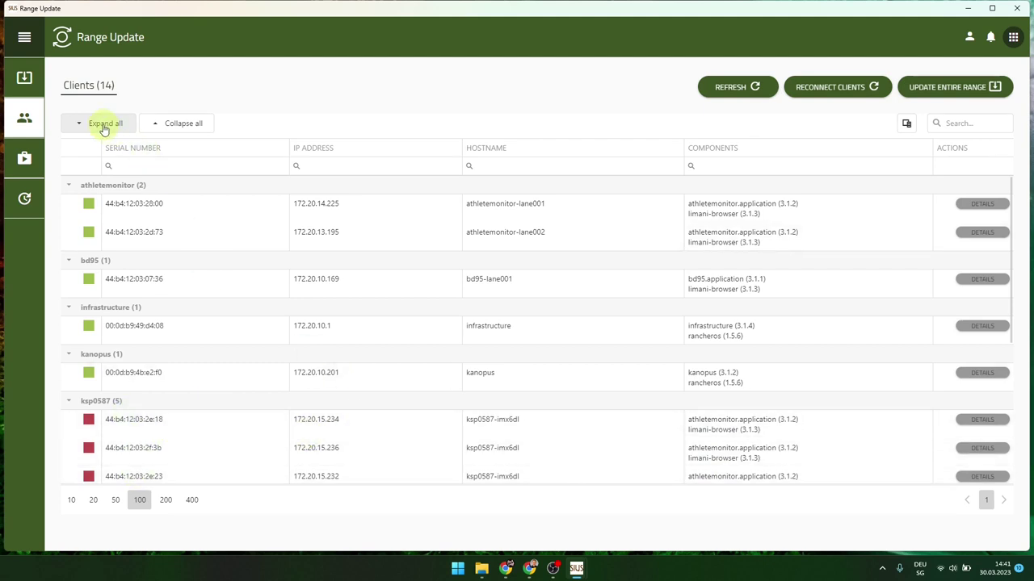
click(144, 124)
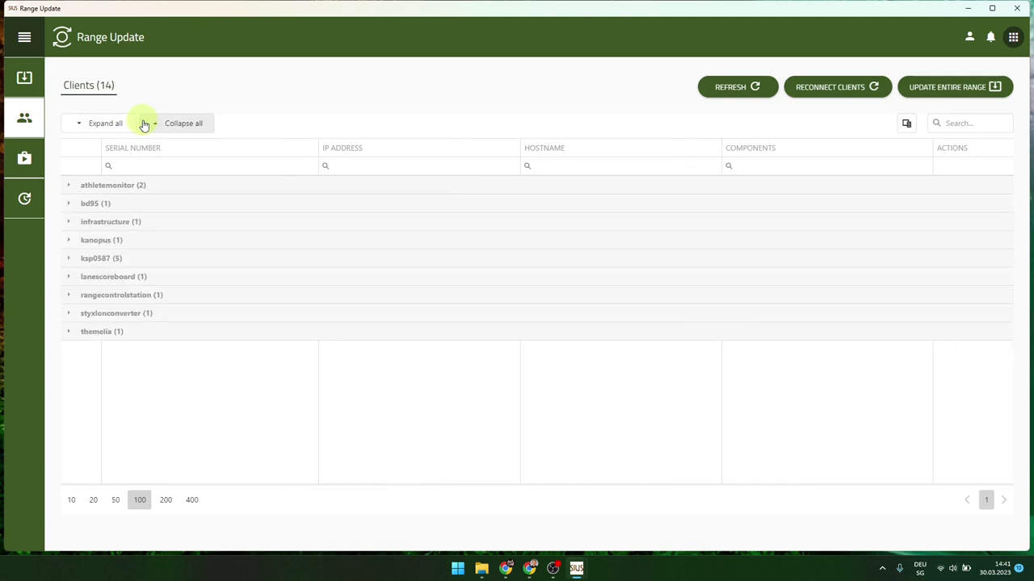
mouse_move(24, 79)
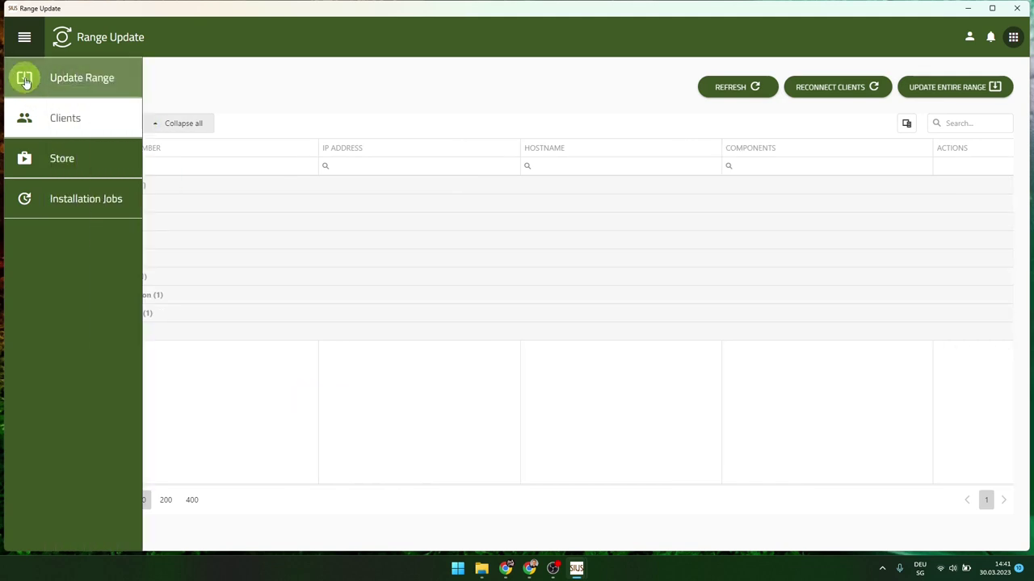
Step: Start the Entire Range Update from Update Range, bringing up the software.sius.com release list
click(85, 78)
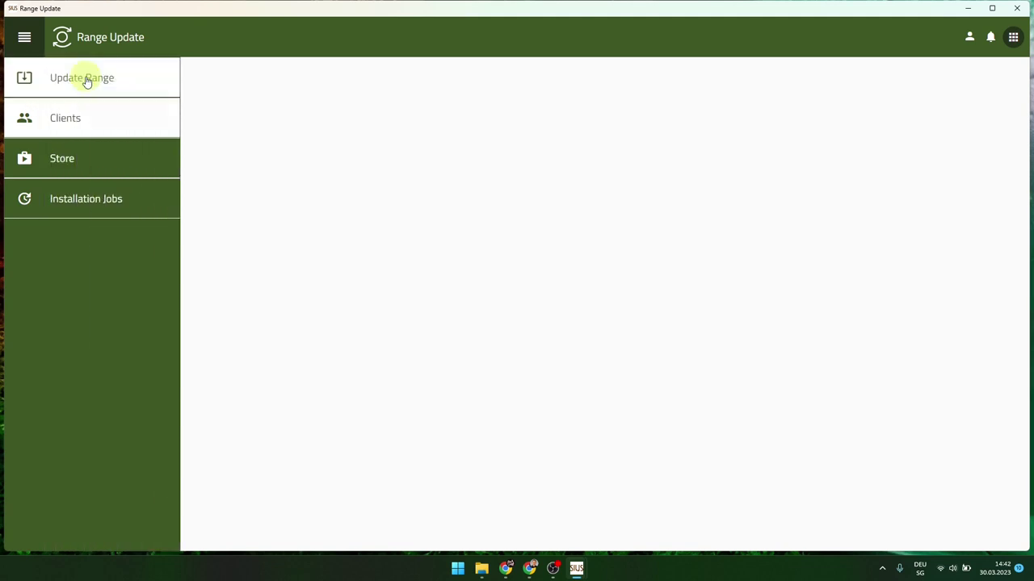
click(86, 84)
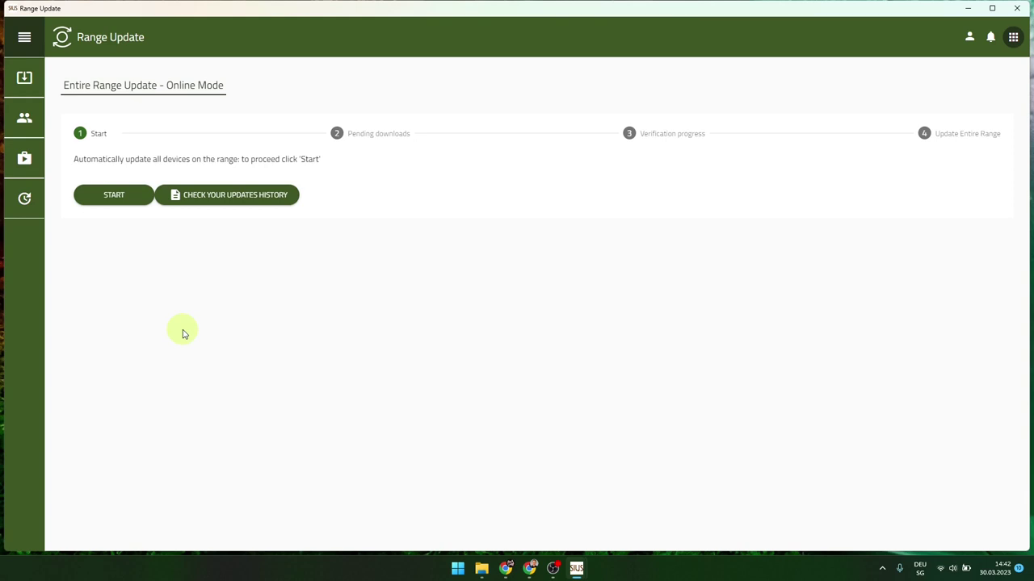
click(110, 203)
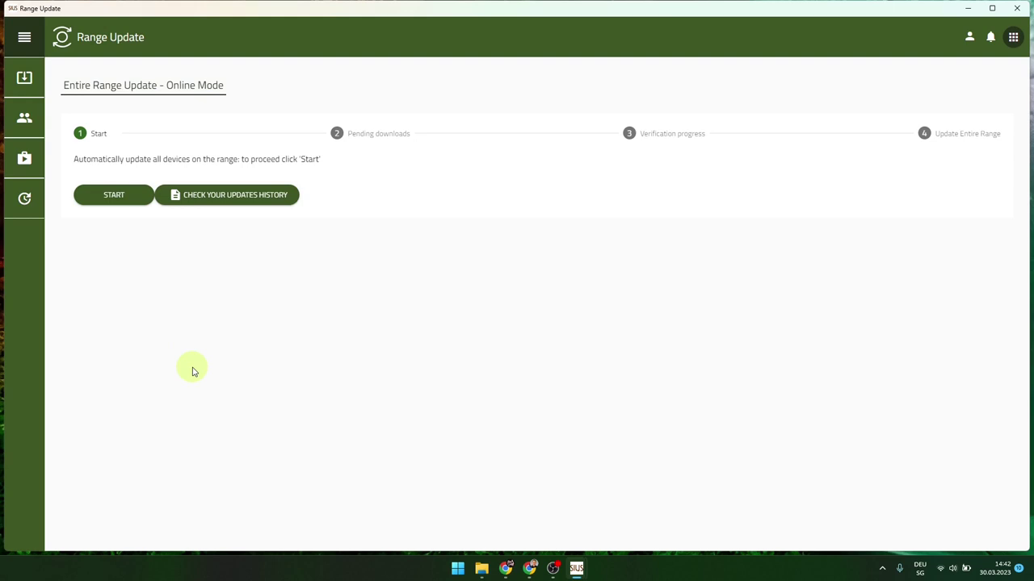
click(121, 200)
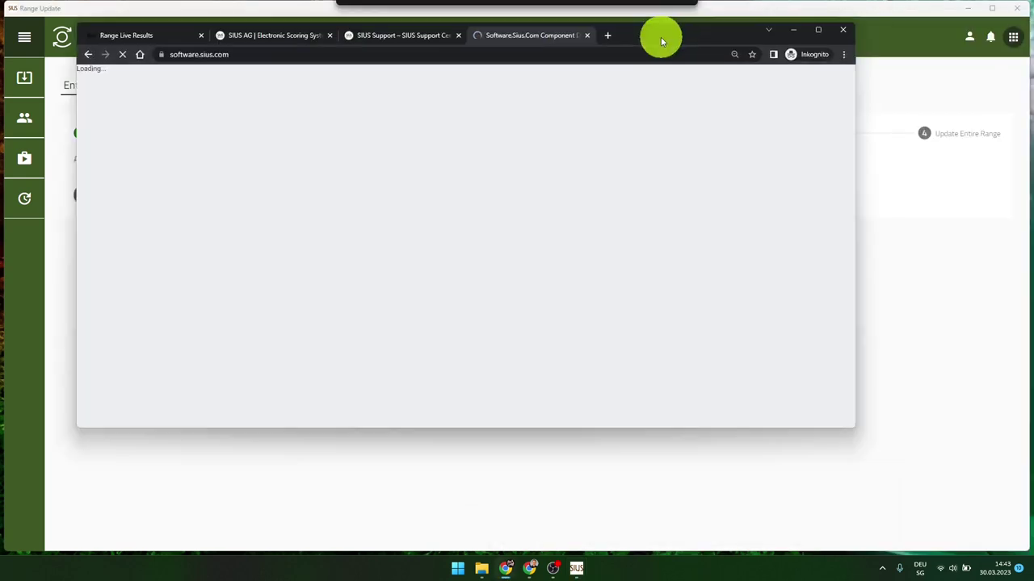
drag(663, 33, 676, 88)
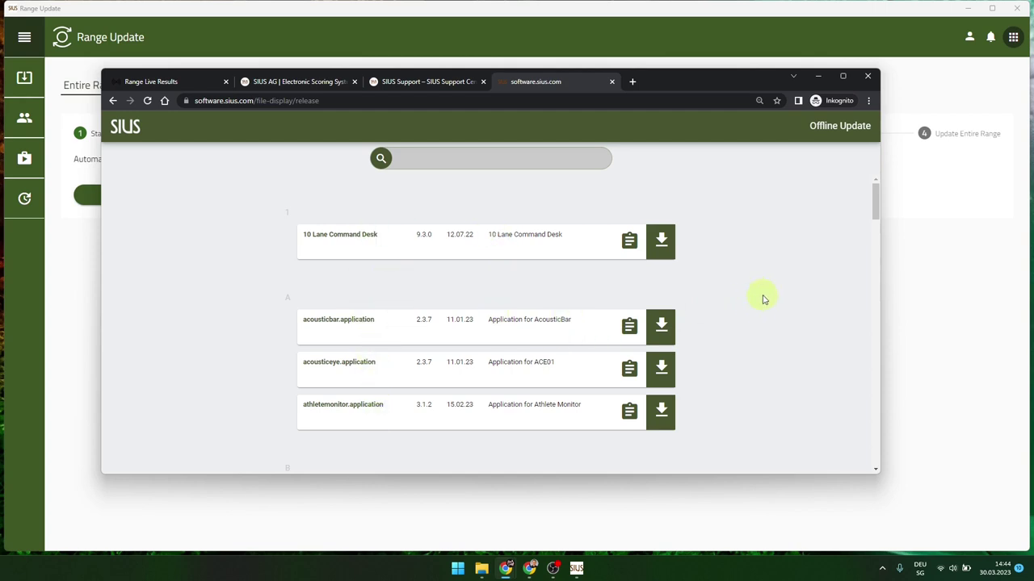
Step: Move the Chrome release-list window off the right edge so Range Update shows again
drag(697, 80, 1032, 81)
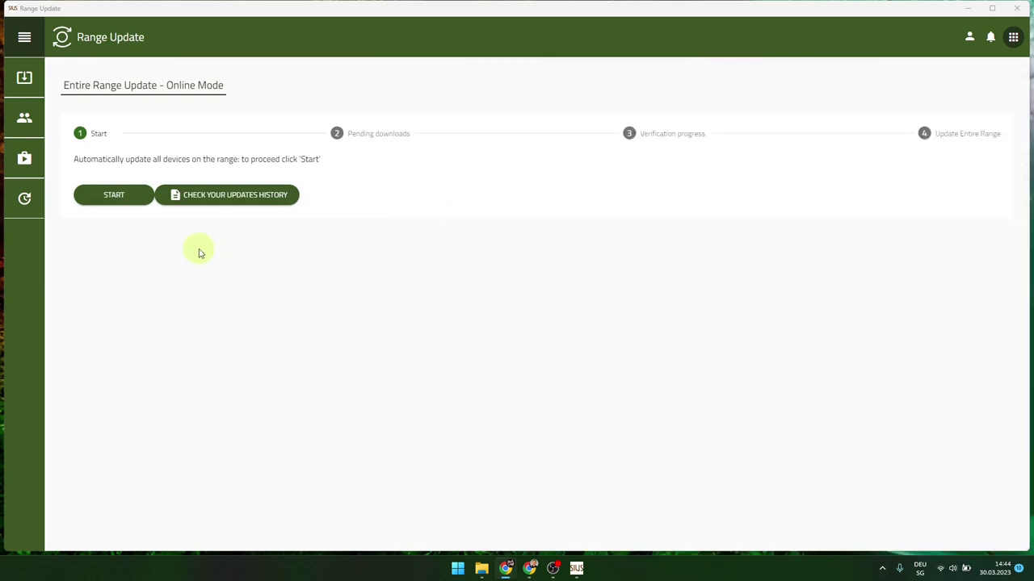
Step: Start the range update, check Clients and its Serial Number filter, then open the component Store
click(129, 197)
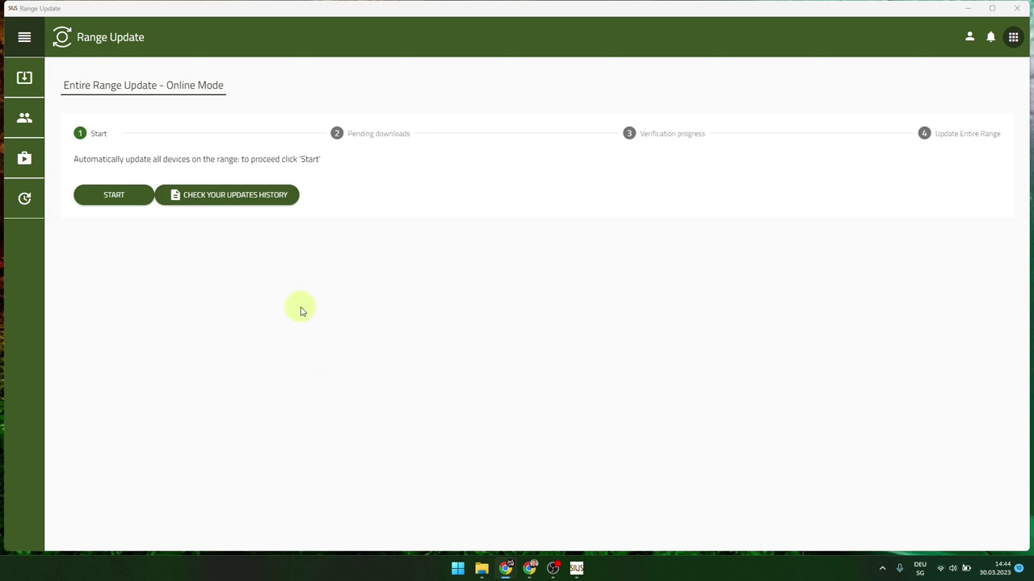
click(38, 125)
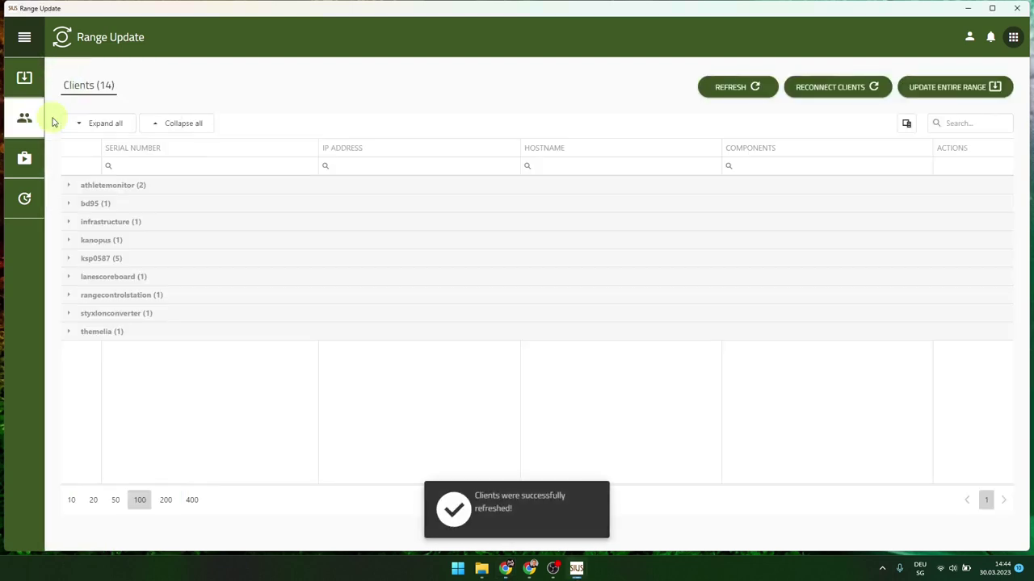
click(108, 165)
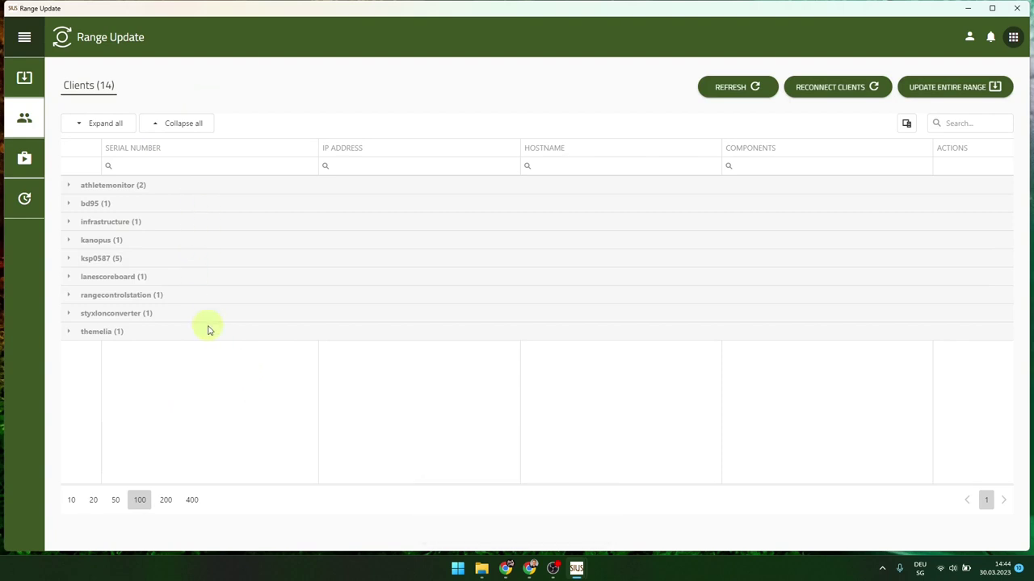
click(38, 168)
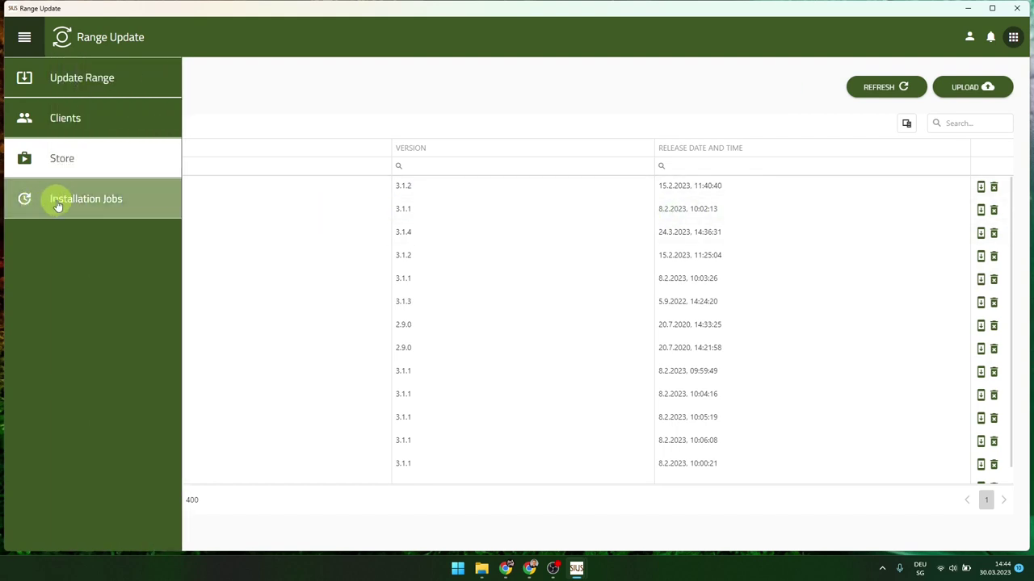
Step: View the empty Installation Jobs list, then bring up the SIUS app launcher
click(58, 205)
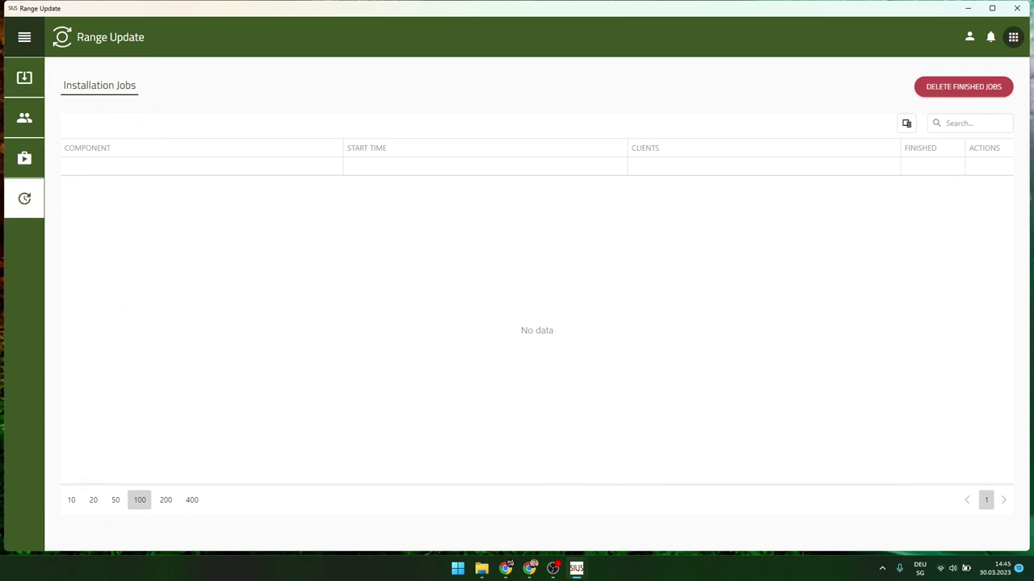
key(alt+Tab)
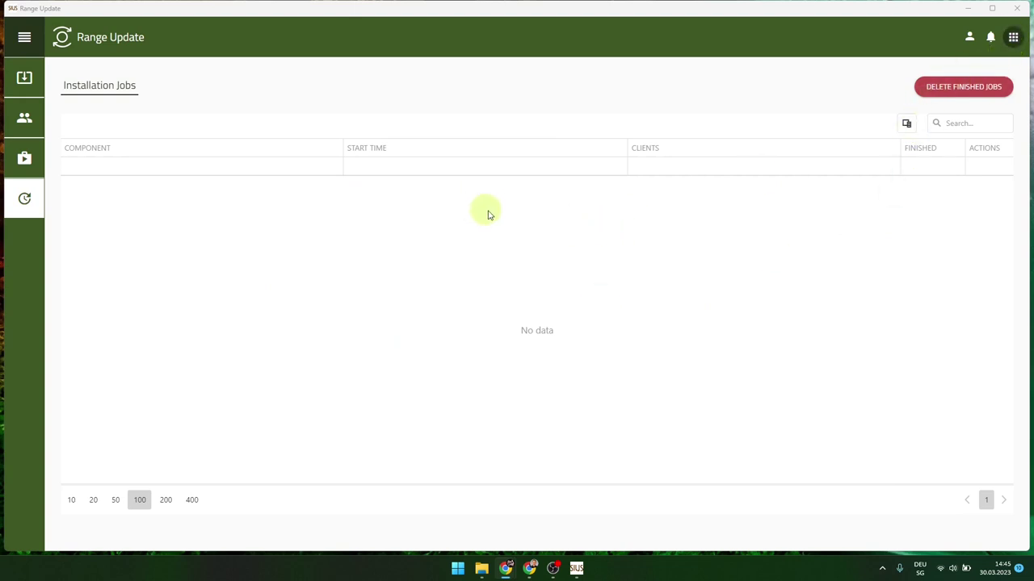
click(1014, 37)
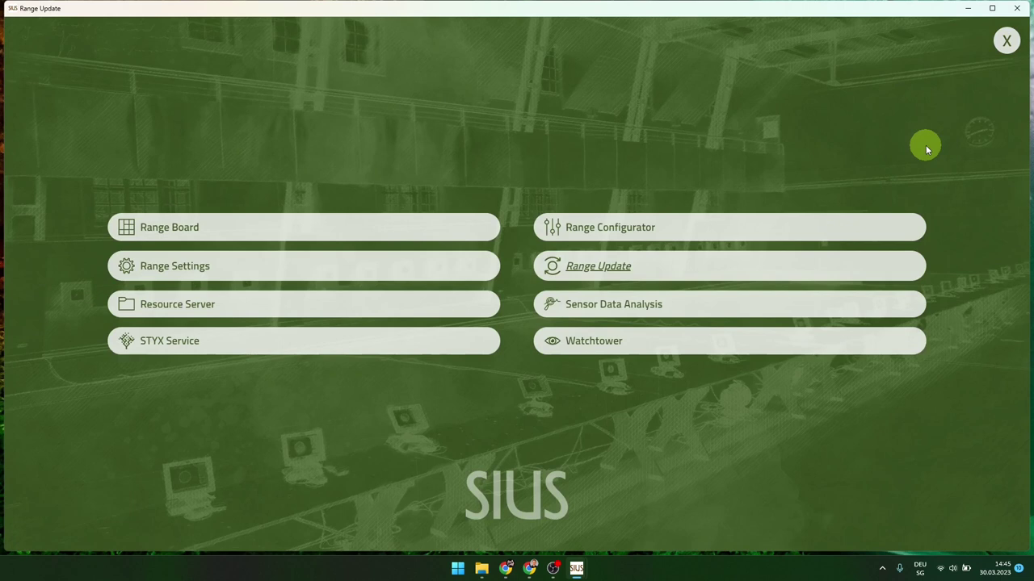
Step: Launch Range Configurator from the launcher to show its Group List
click(586, 230)
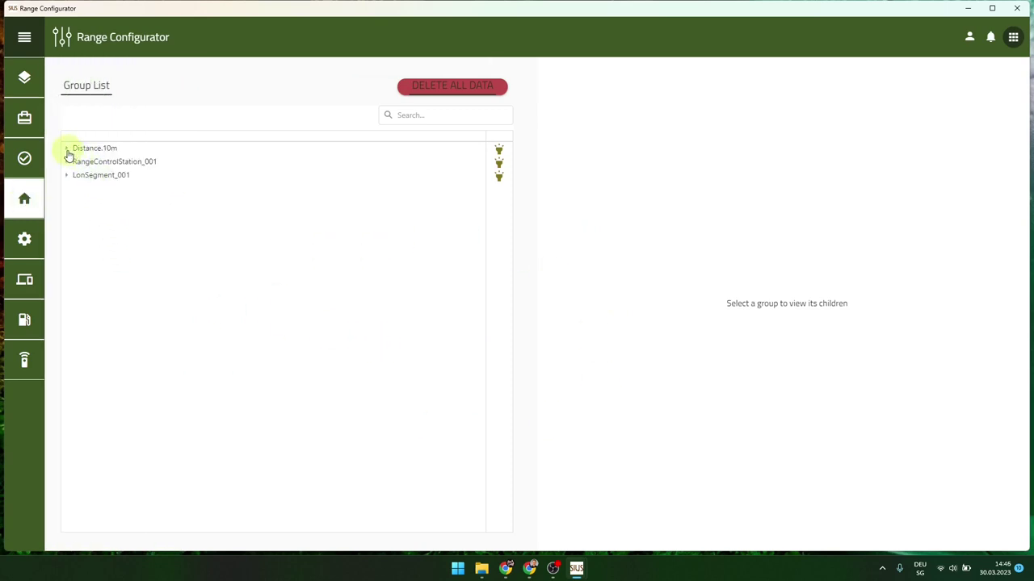
Step: Expand Distance.10m, RangeControlStation_001 and LonSegment_001 to show their Device, Service and lane entries
click(68, 149)
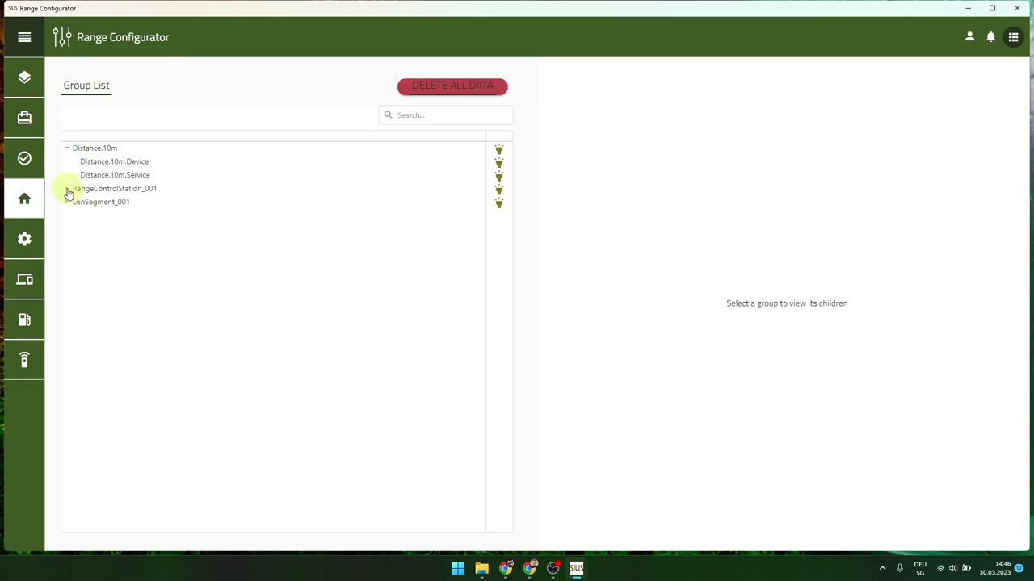
click(68, 190)
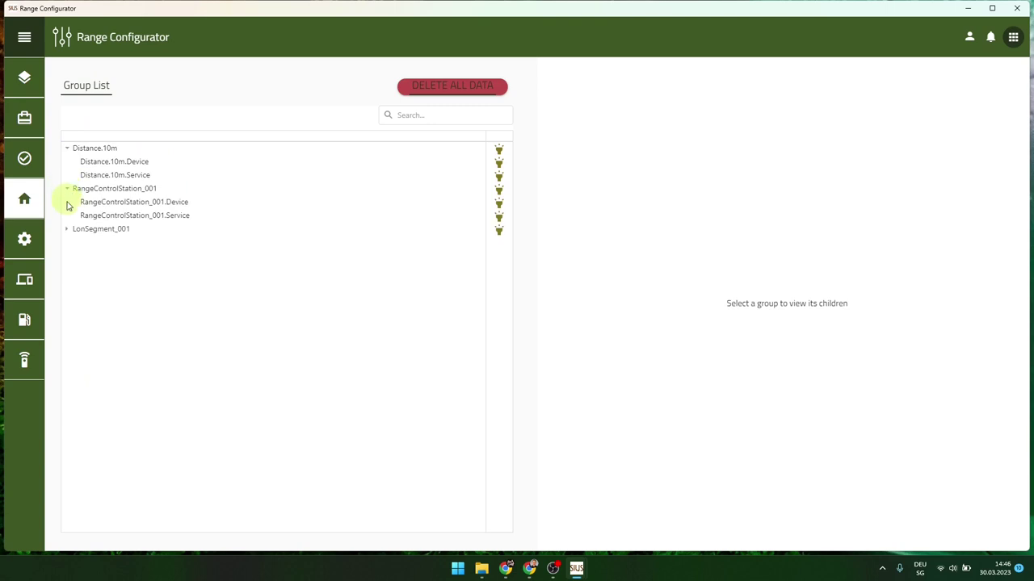
click(68, 231)
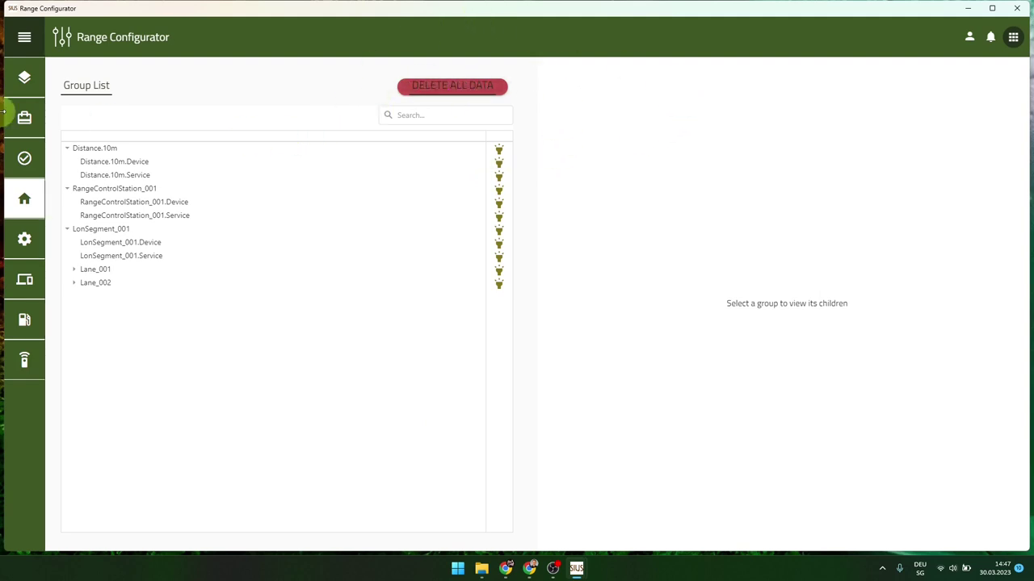
mouse_move(20, 92)
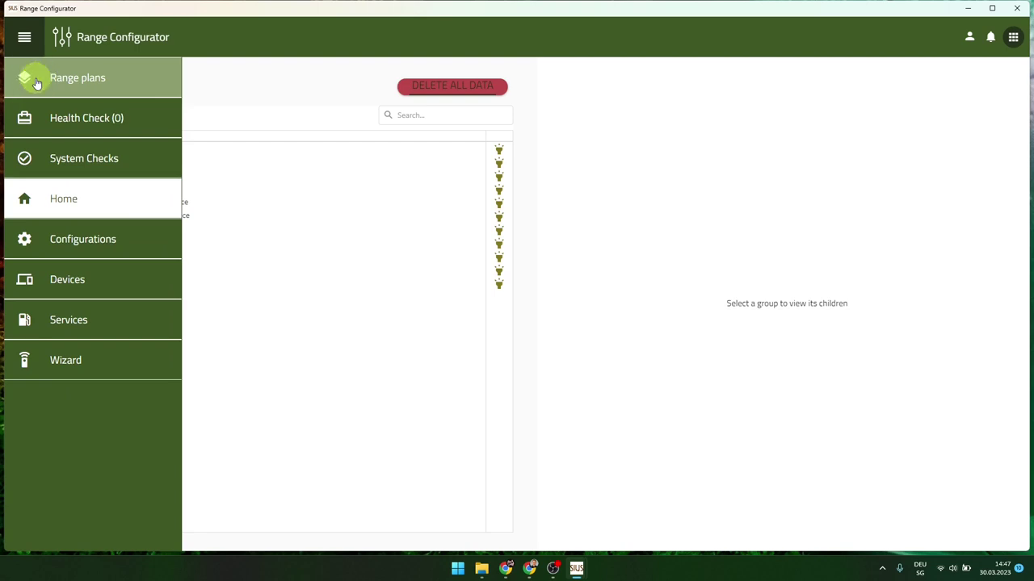
Step: Open the Range plans page, which lists no range plans yet
click(36, 83)
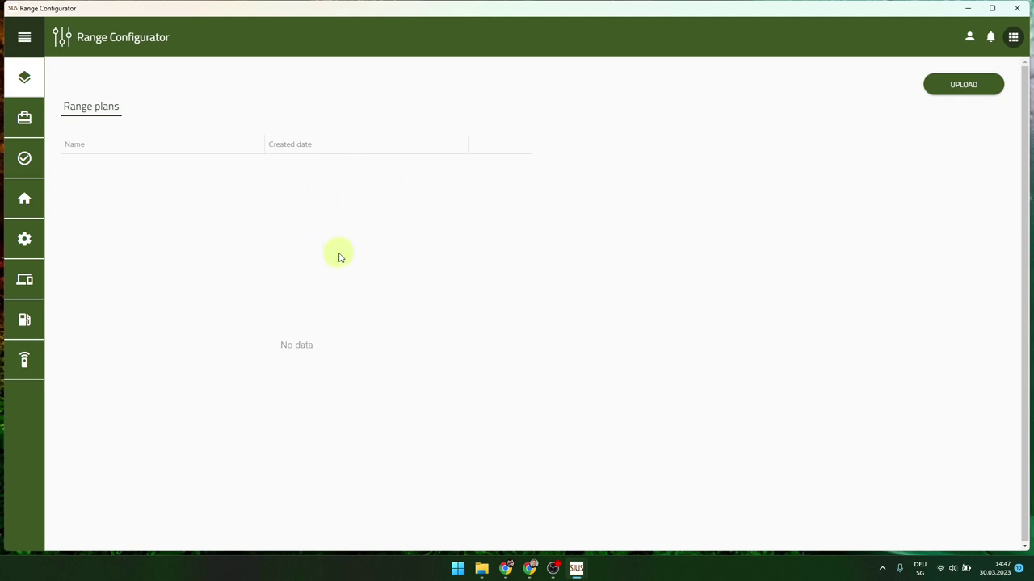
Step: Open the empty Health Check warnings page and bring the Chrome release list over it
mouse_move(27, 116)
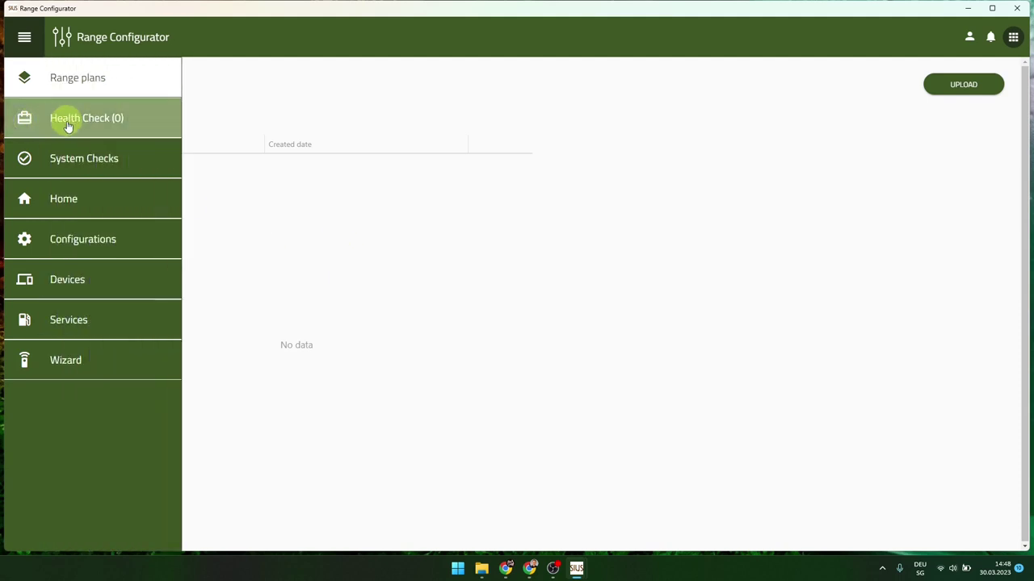
click(68, 122)
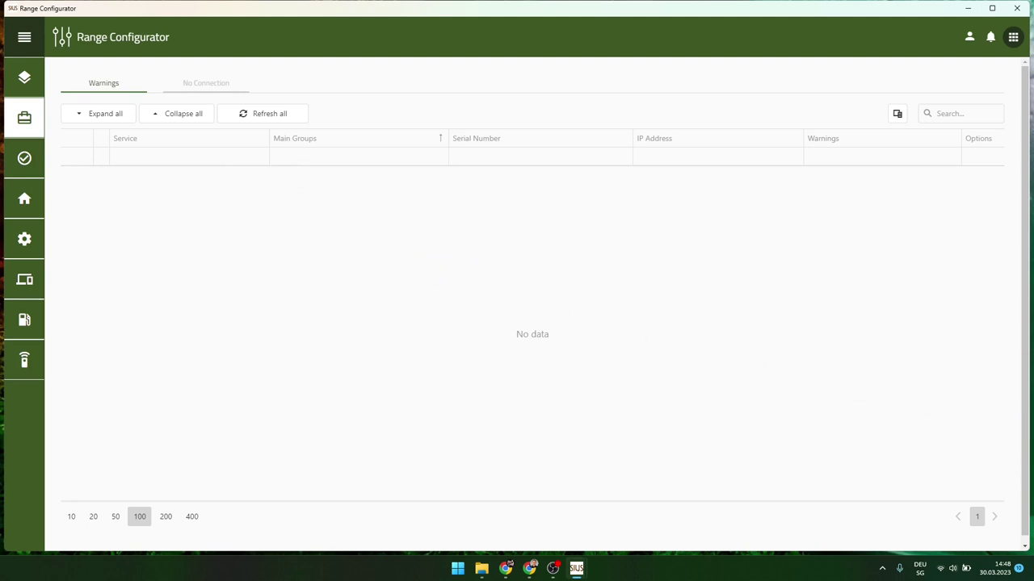
drag(1033, 194, 719, 134)
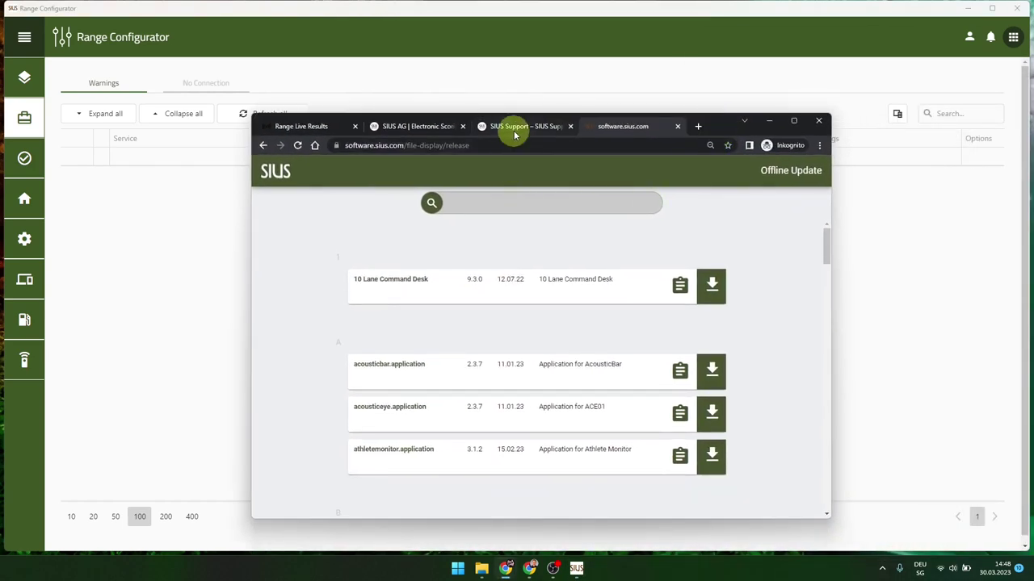
Step: On the SIUS Support tab, search for 138 and open the ERROR Code 138 article
click(512, 129)
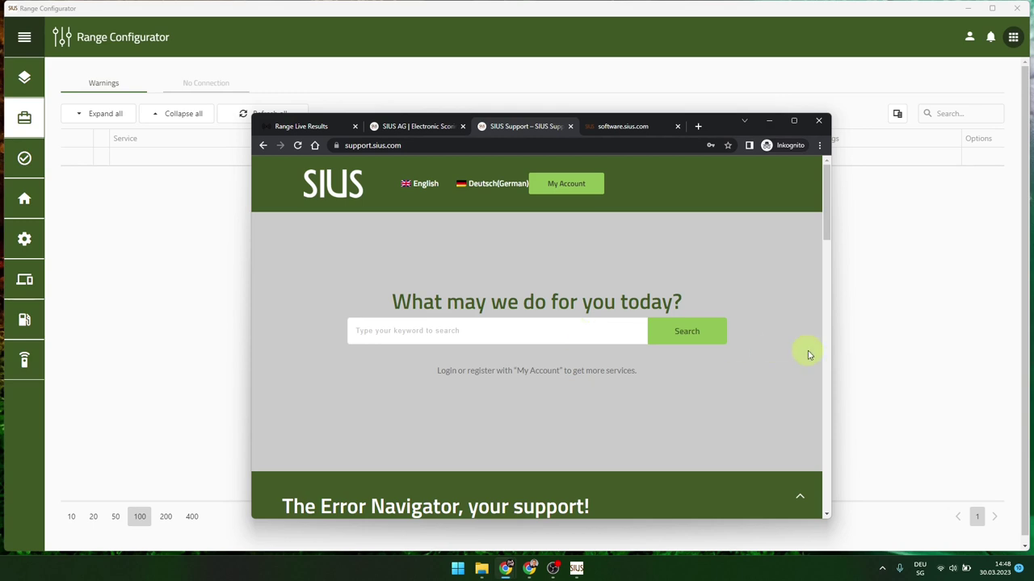
drag(834, 354, 920, 351)
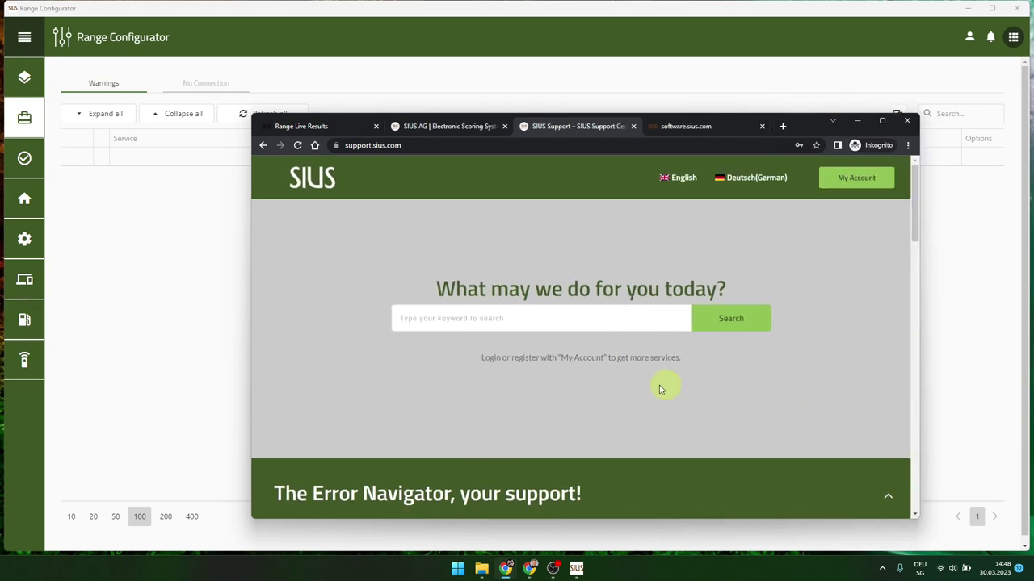
click(557, 317)
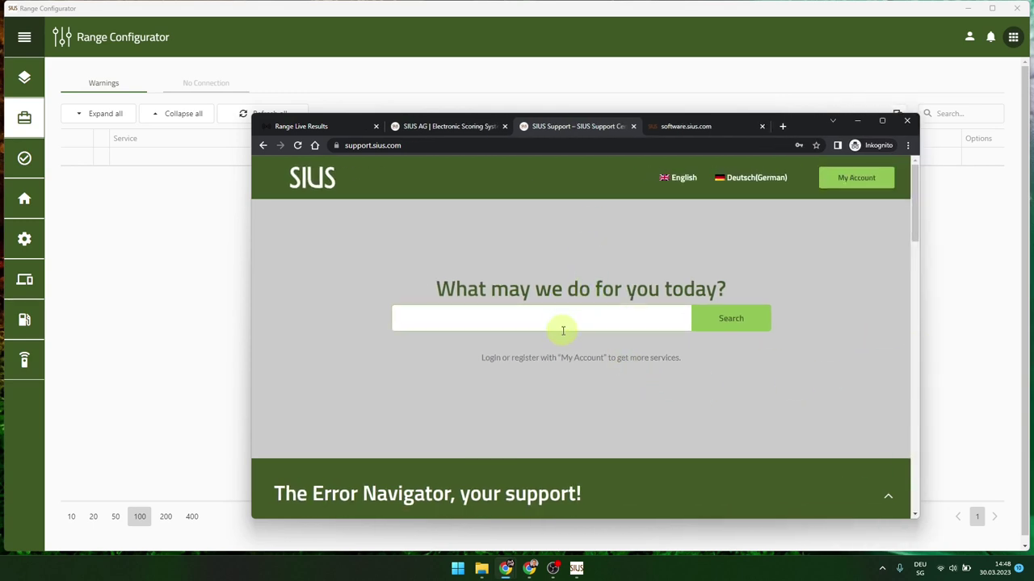
text(138)
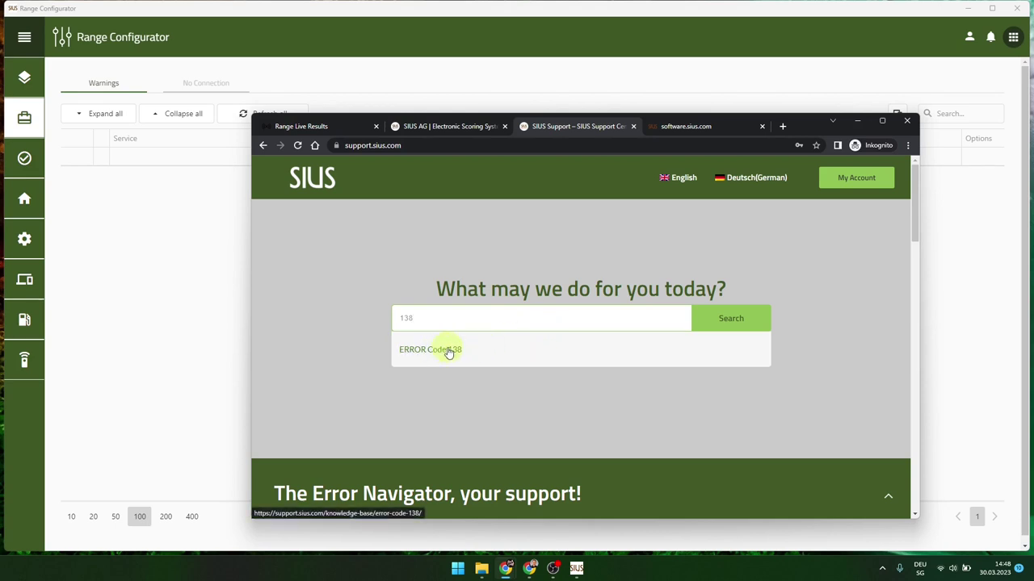
click(709, 323)
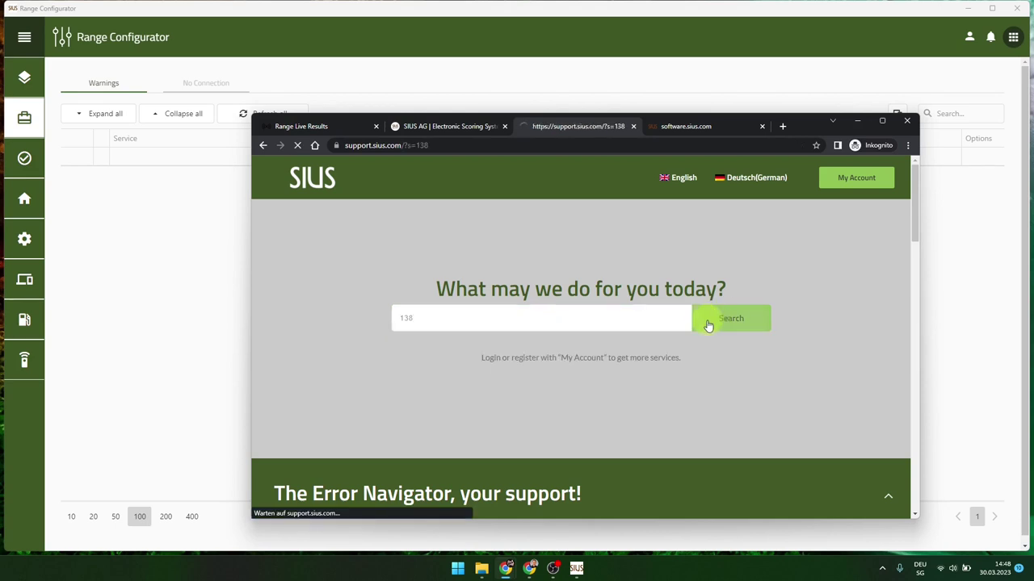
click(327, 242)
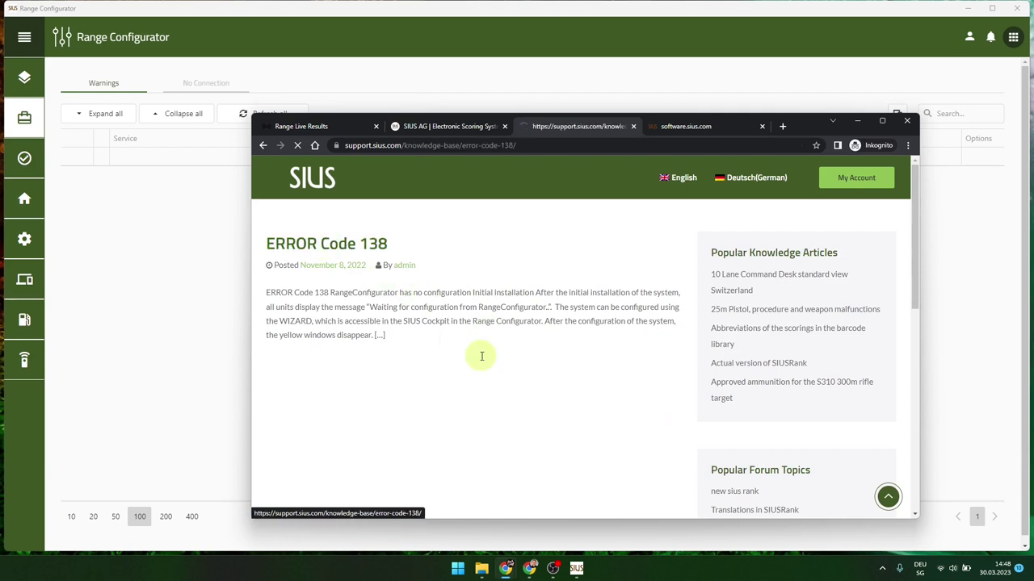
Step: Scroll through the ERROR Code 138 article, then minimize the Chrome window to reveal Range Configurator
scroll(596, 384, down, 2)
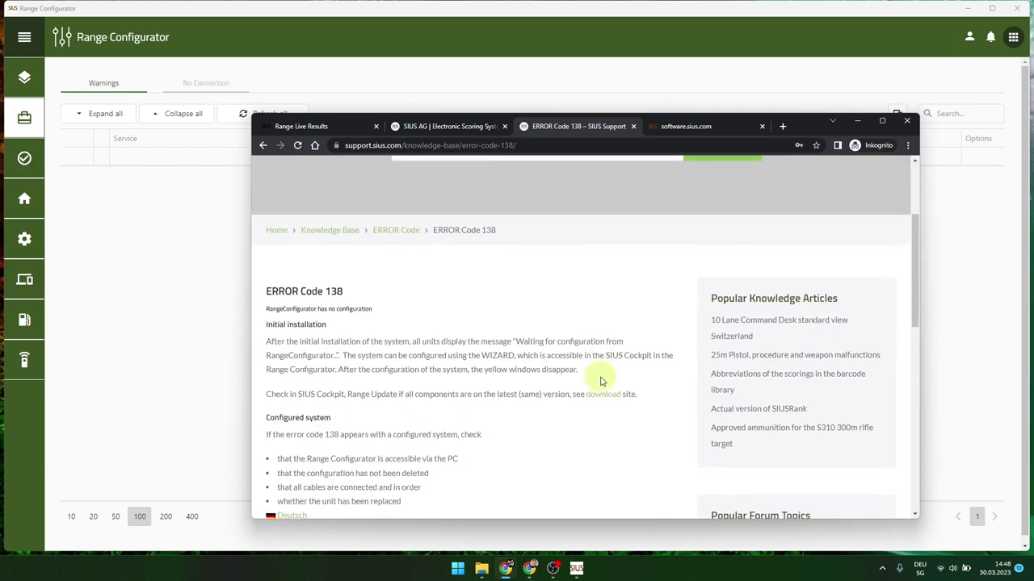
scroll(600, 381, down, 2)
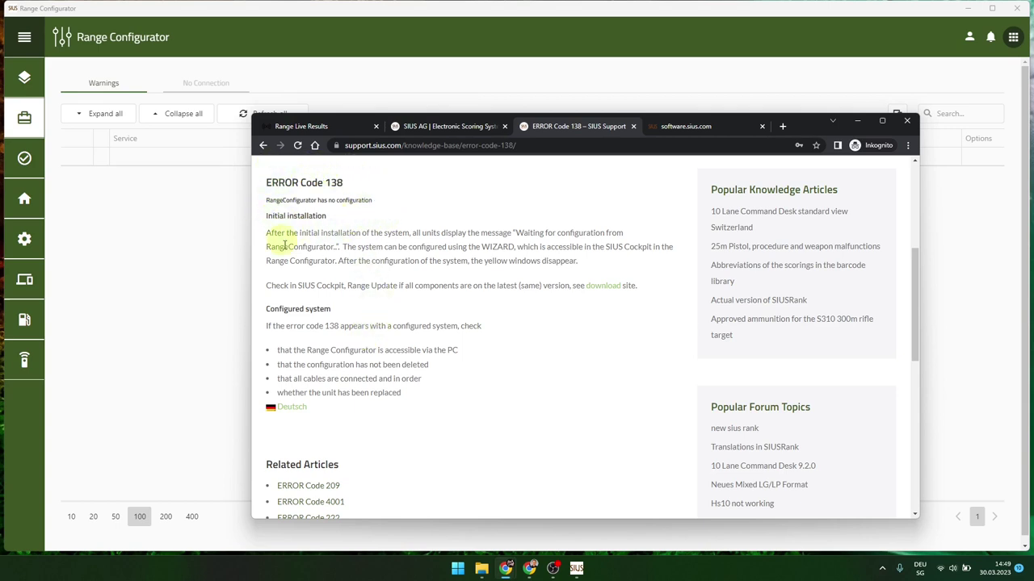
scroll(388, 323, up, 2)
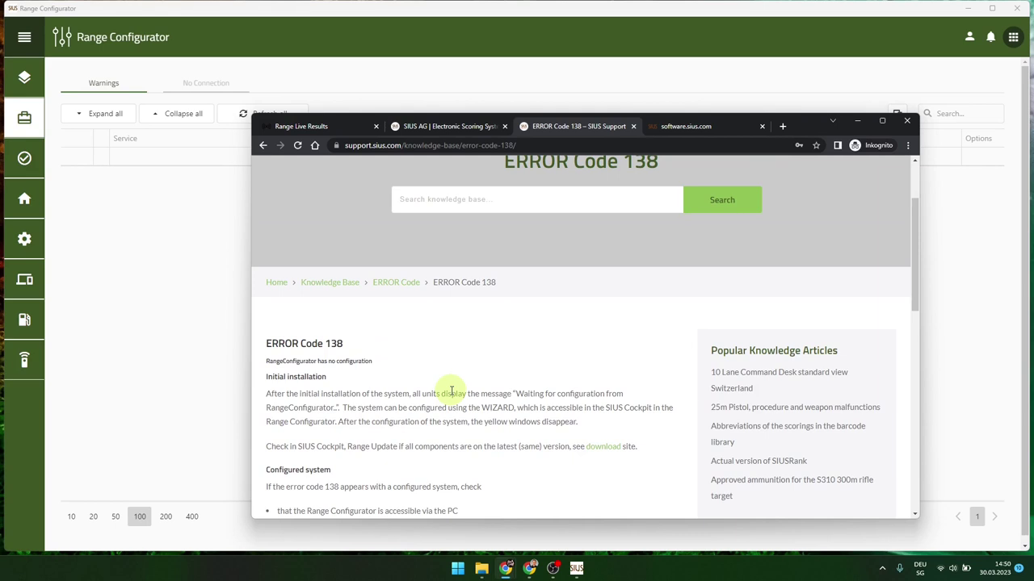
scroll(406, 419, down, 3)
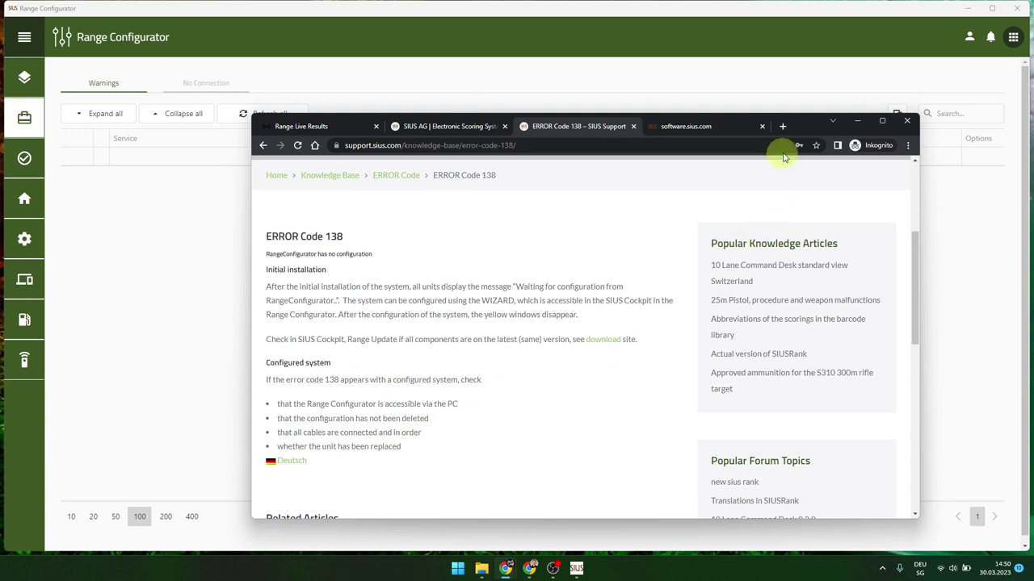
click(857, 120)
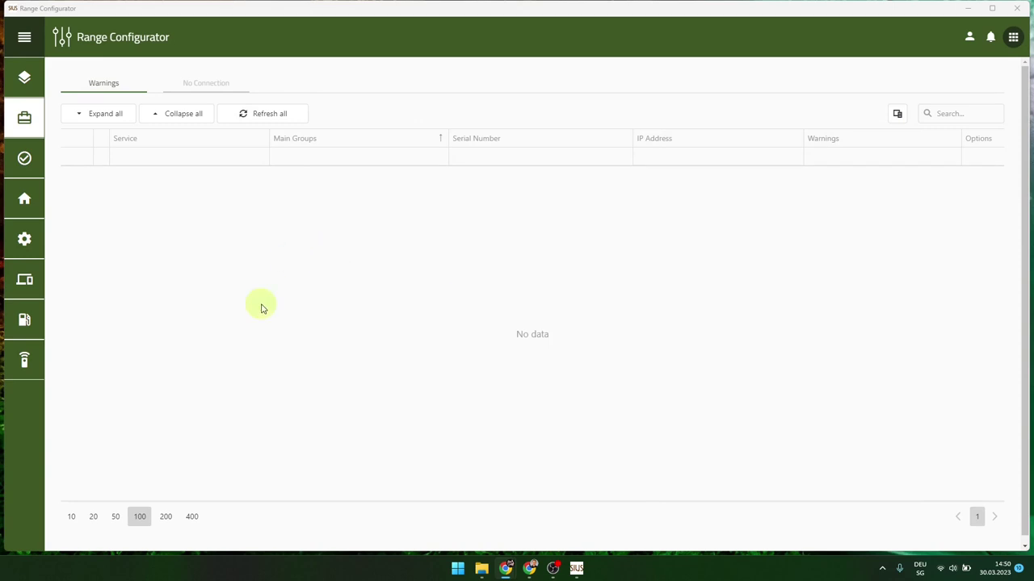
Step: Show the System Checks Field Test page, with no data and a last run of N/A
click(54, 160)
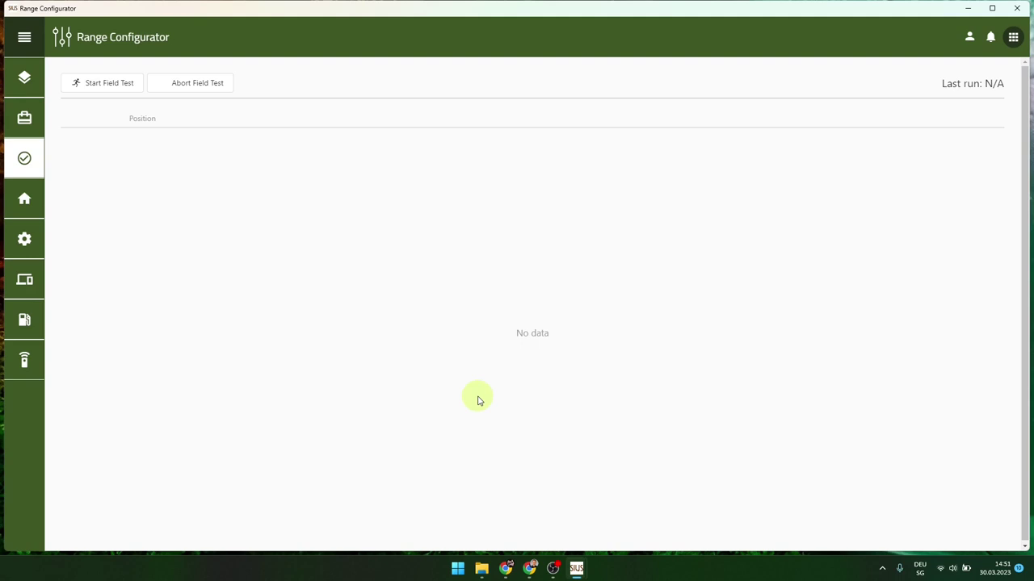
mouse_move(26, 119)
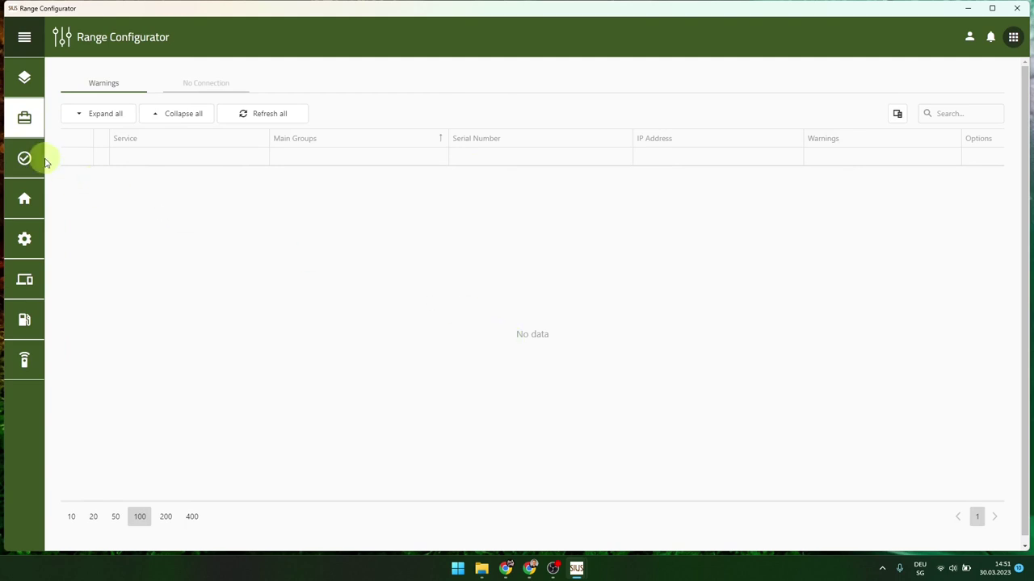
click(32, 165)
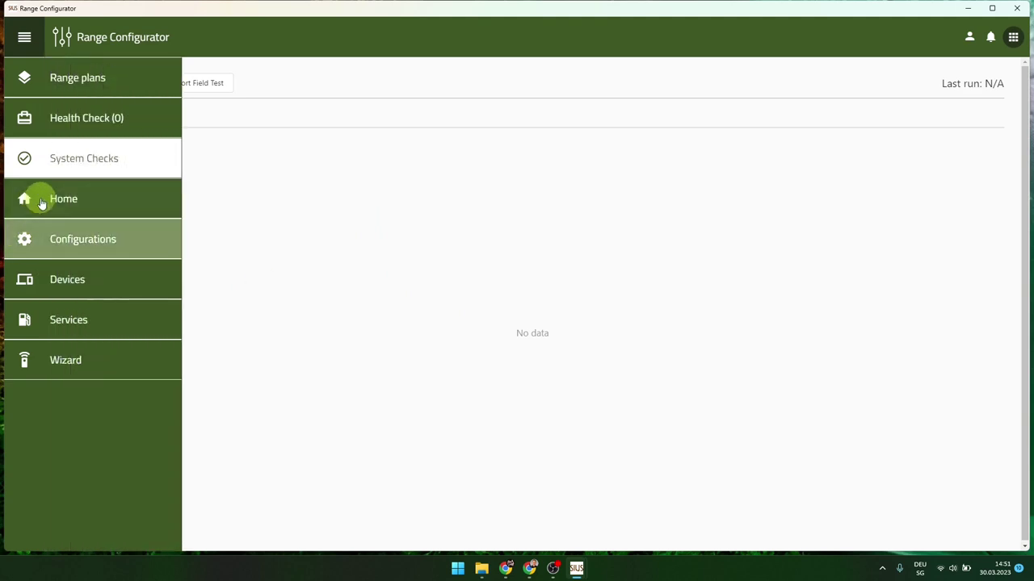
Step: View the Home group list, then the Configurations page showing Wizard-(2023.03.21T10.44.15)
click(56, 202)
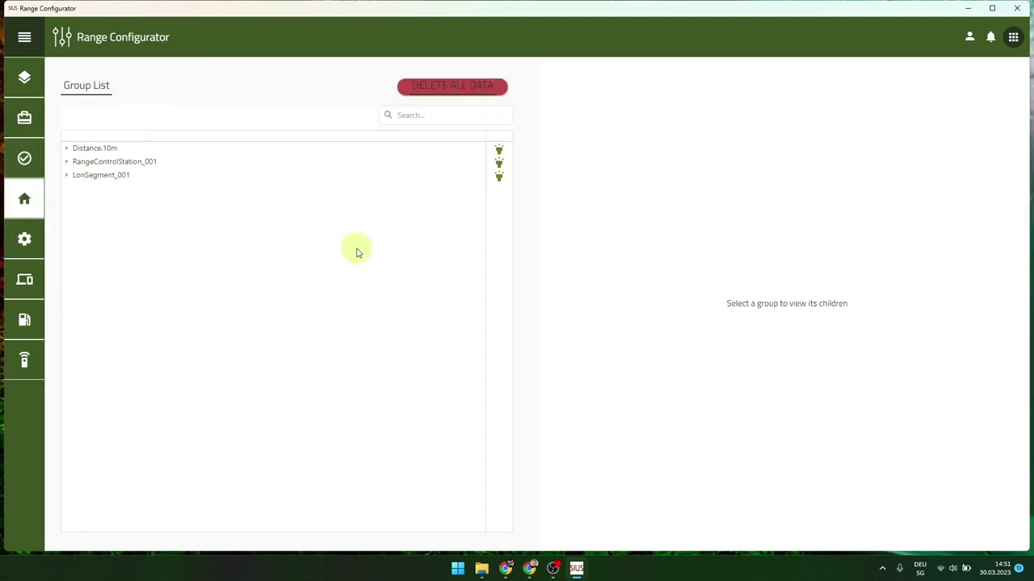
click(52, 244)
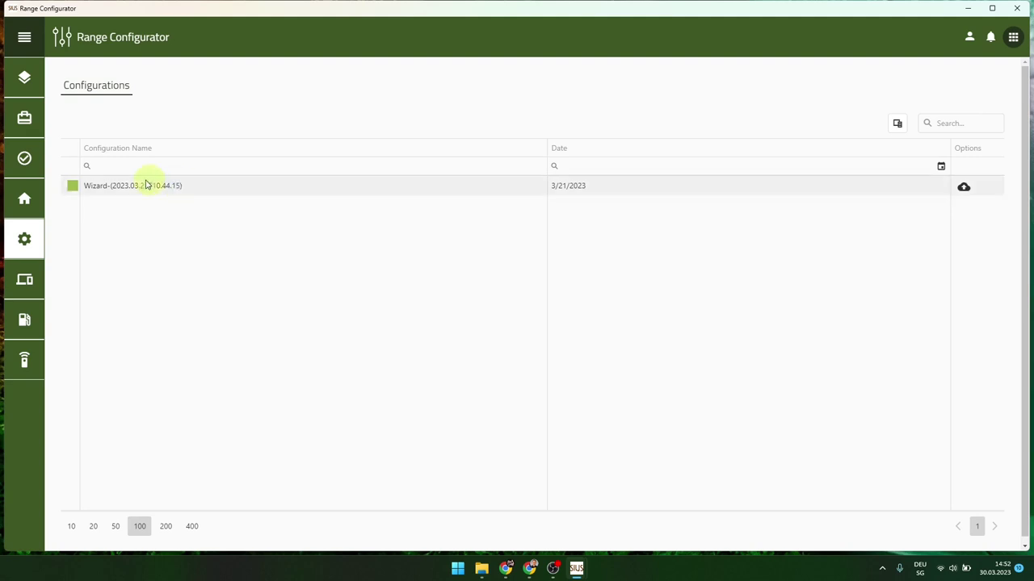
Step: Expand the themelia server, styxlonconverter, rangecontrolstation, infrastructure server and athletemonitor device groups
mouse_move(27, 280)
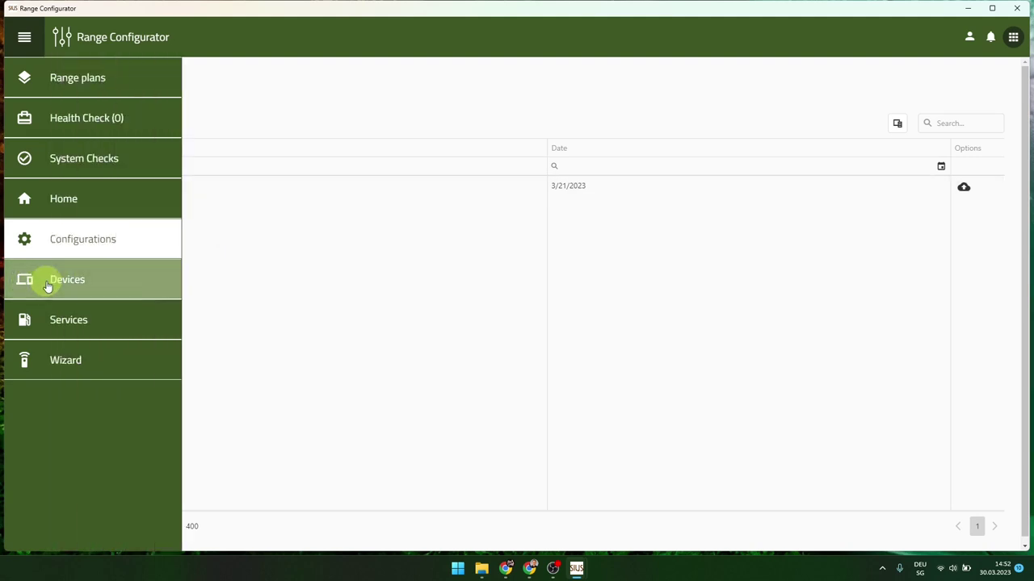
click(66, 281)
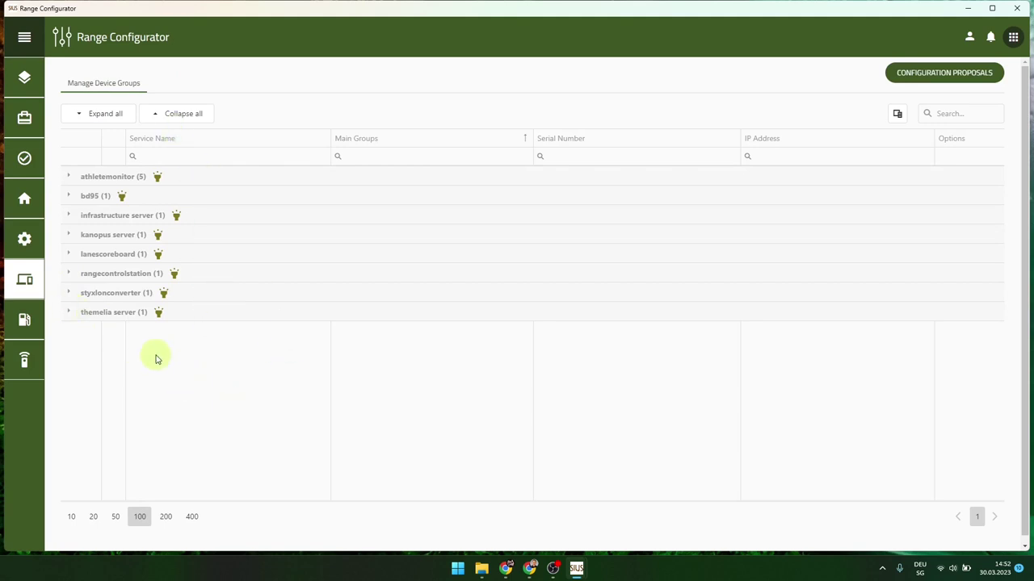
click(68, 311)
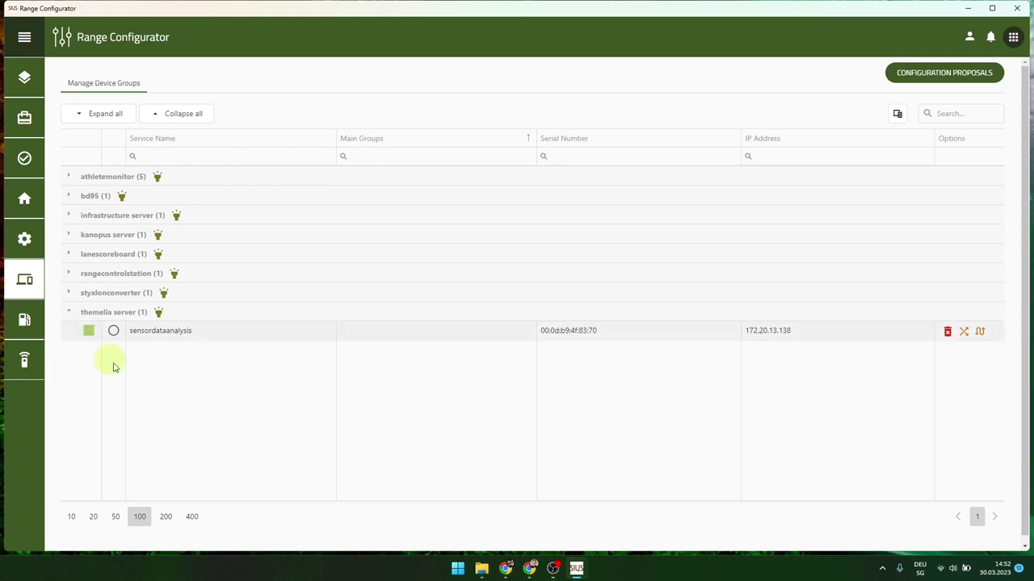
click(69, 292)
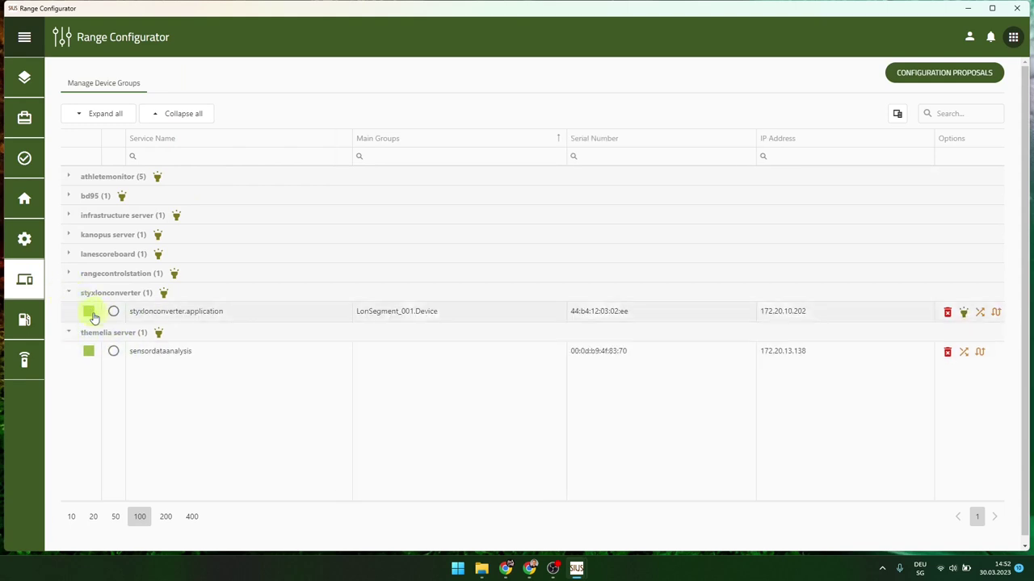
click(69, 276)
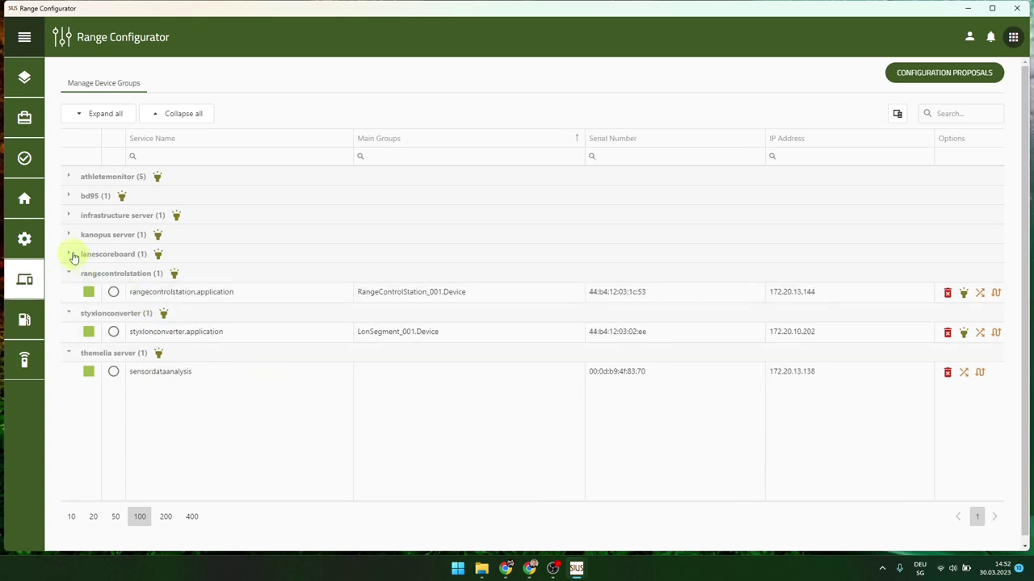
click(69, 216)
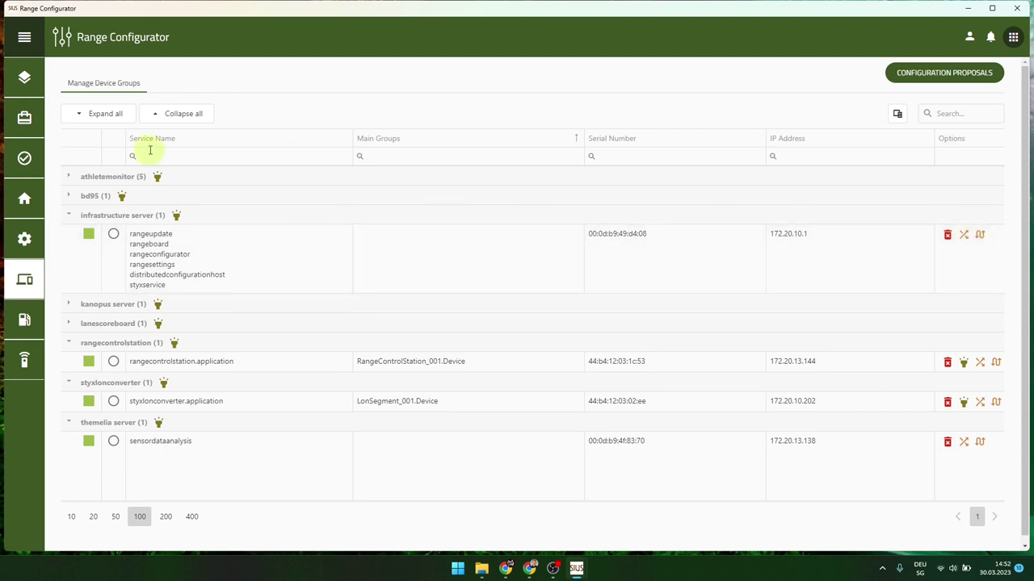
click(70, 177)
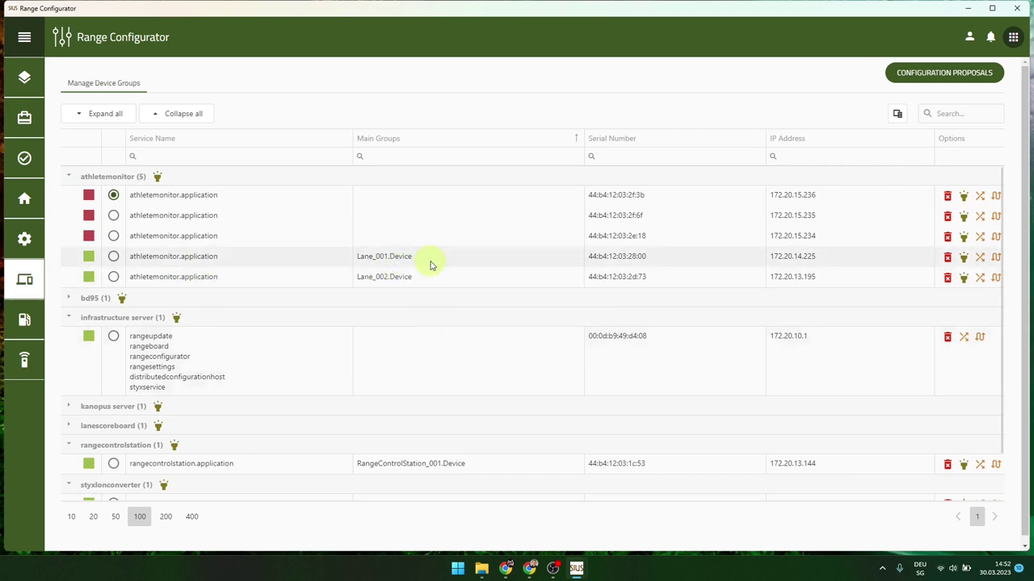
mouse_move(24, 323)
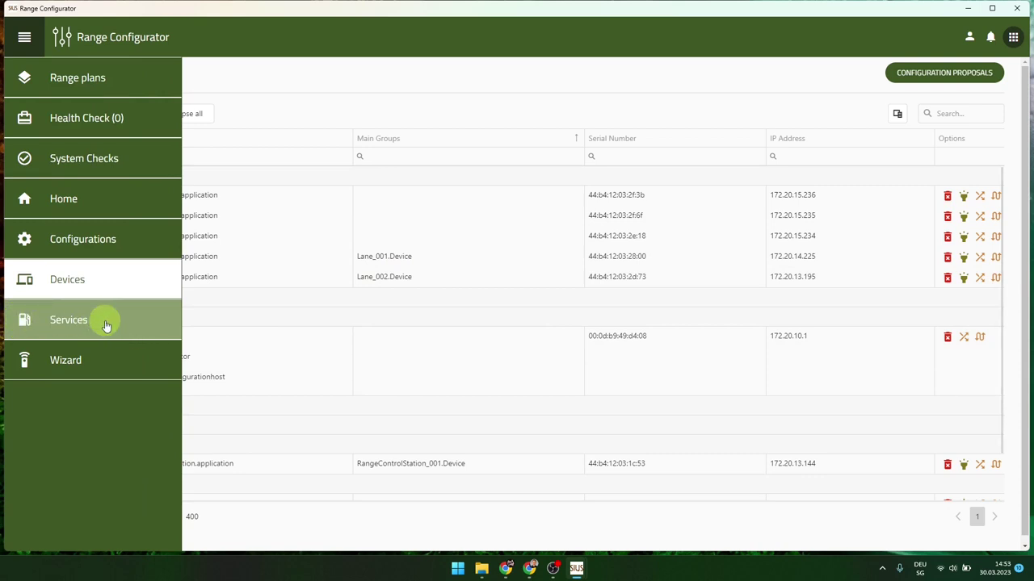
Step: Look over the infrastructure server services, then switch to the range setup Wizard page
click(61, 331)
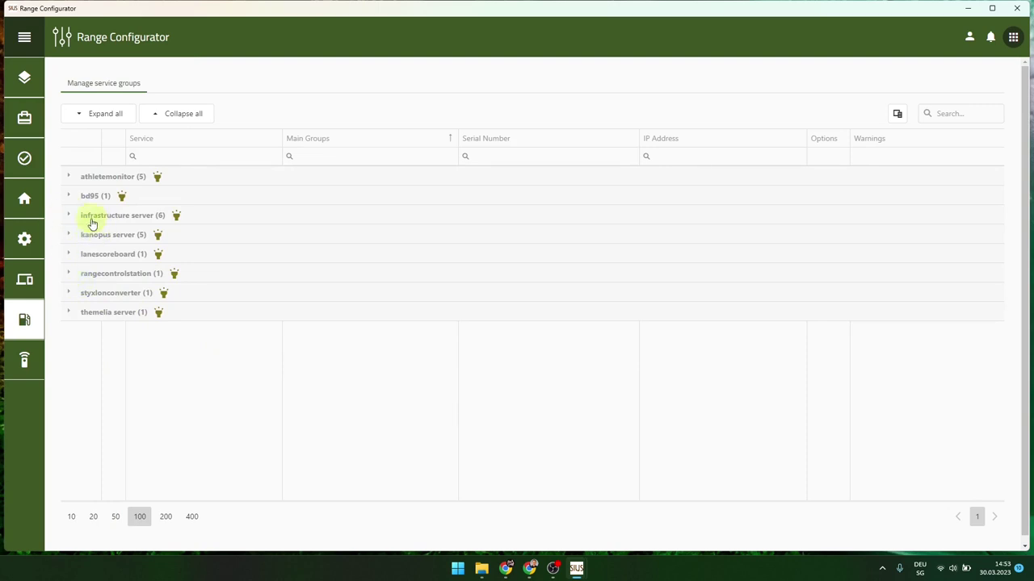
click(71, 216)
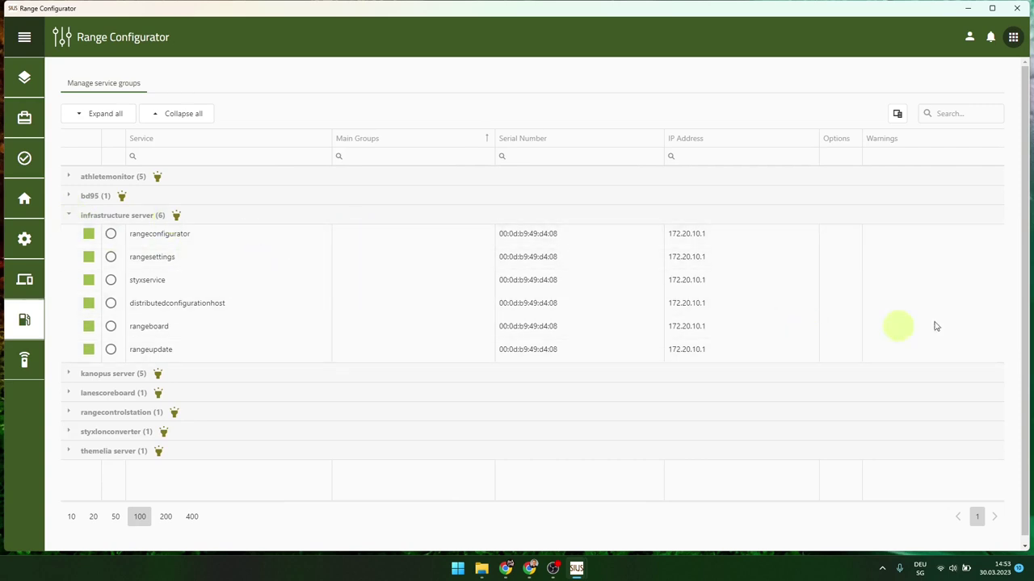
click(46, 363)
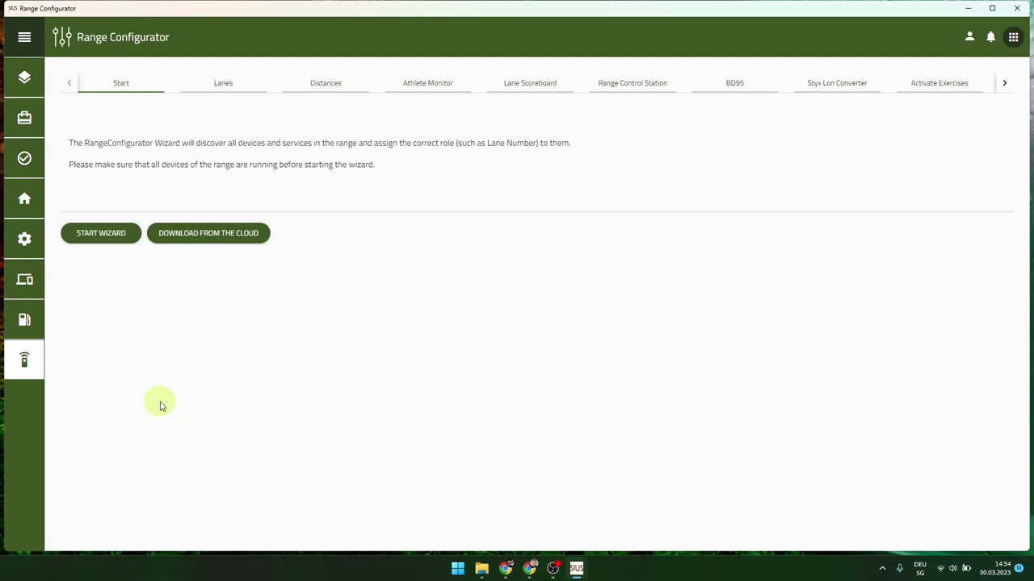
Step: Show the SIUS app launcher with its eight apps, including Range Board and Watchtower
click(1015, 40)
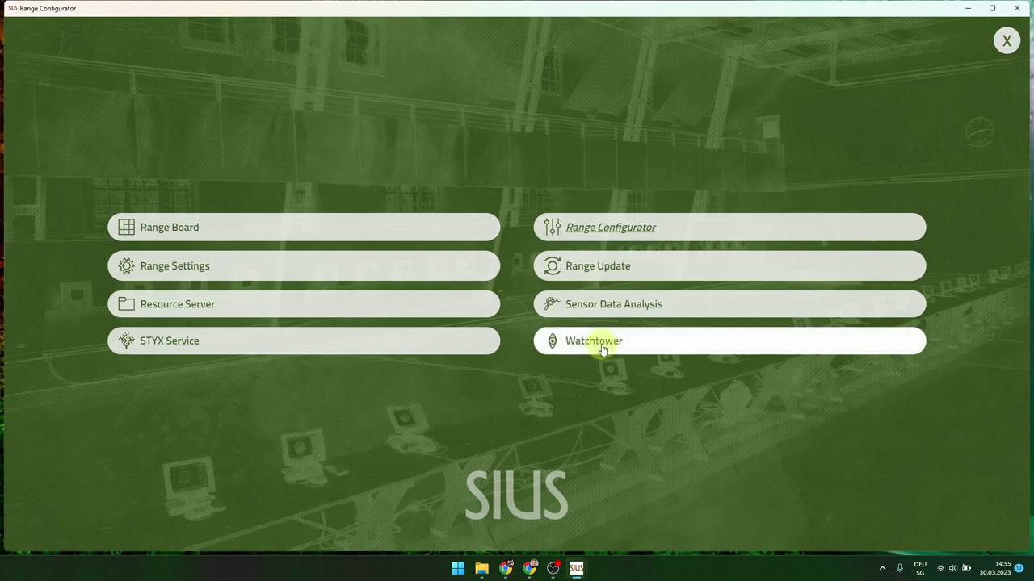
Step: Launch Sensor Data Analysis and chart adjustment values for configuration 44:b4:12:03:09:5a
click(635, 305)
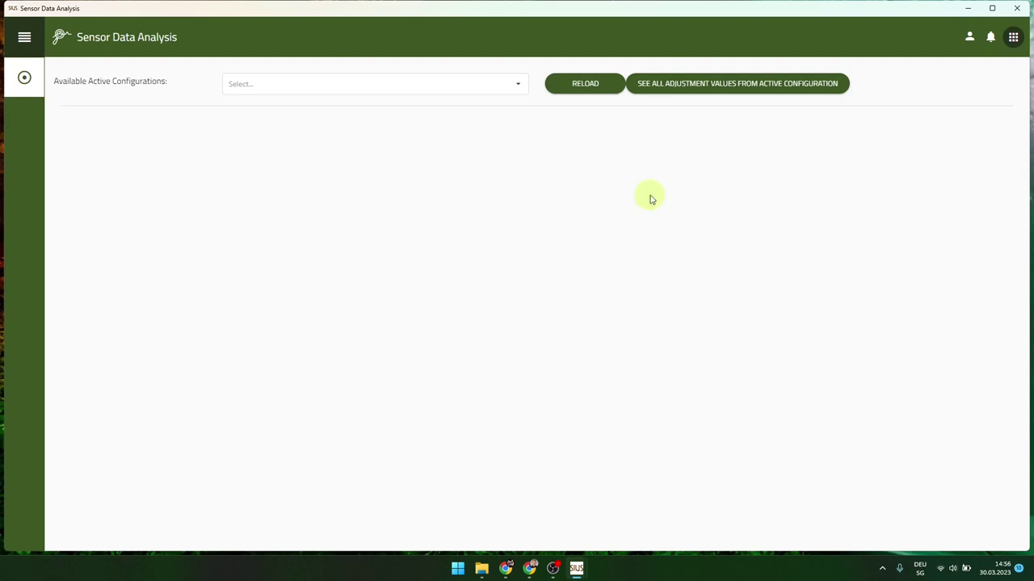
click(519, 91)
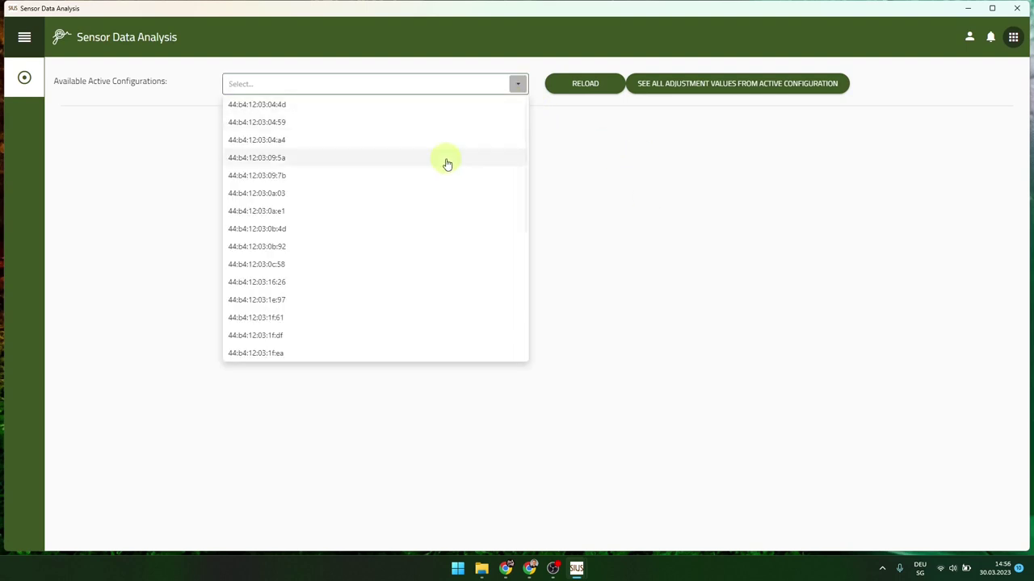
click(447, 165)
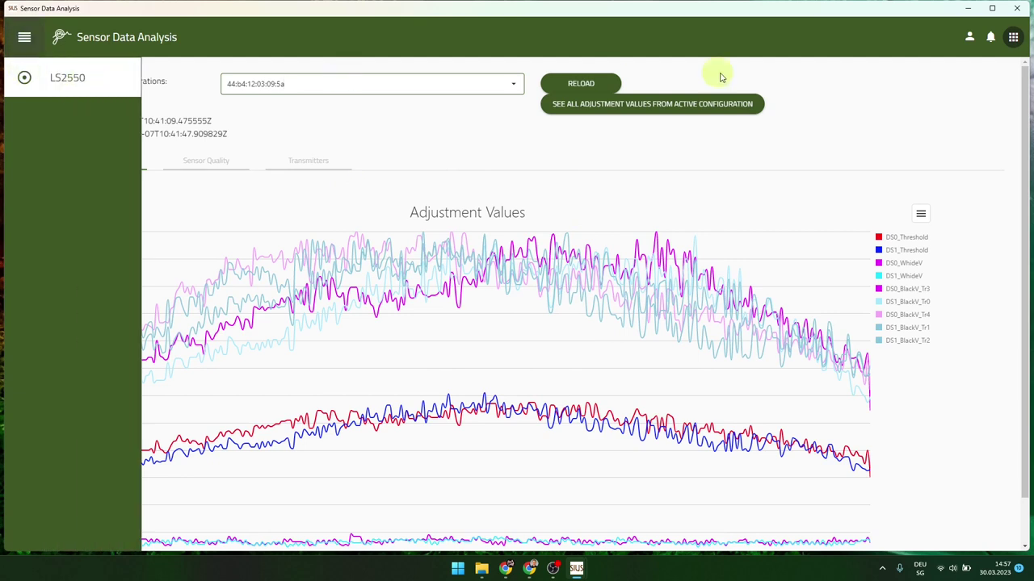
click(1014, 41)
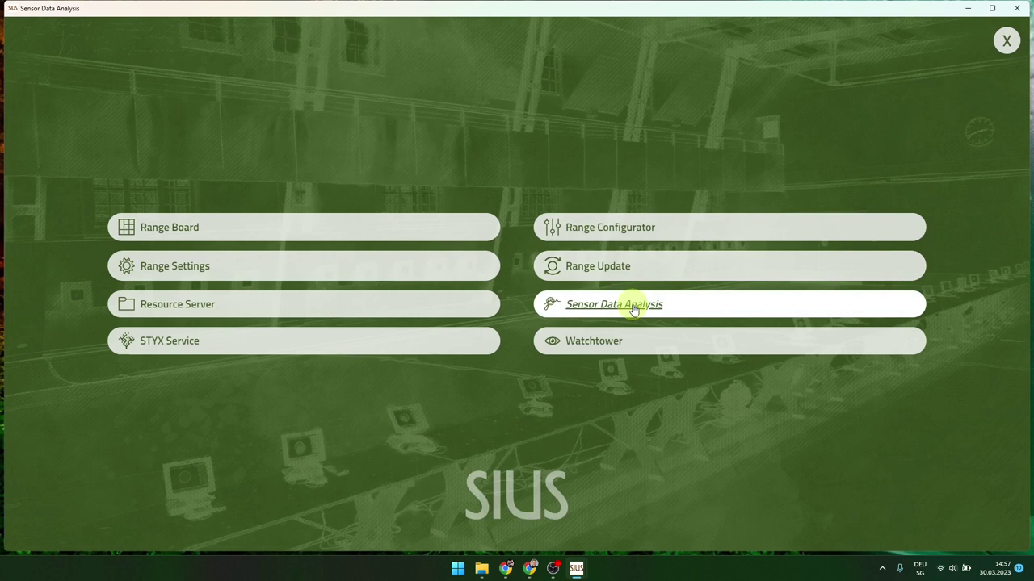
Step: Launch Range Settings and scroll through its Registered Services table
click(271, 273)
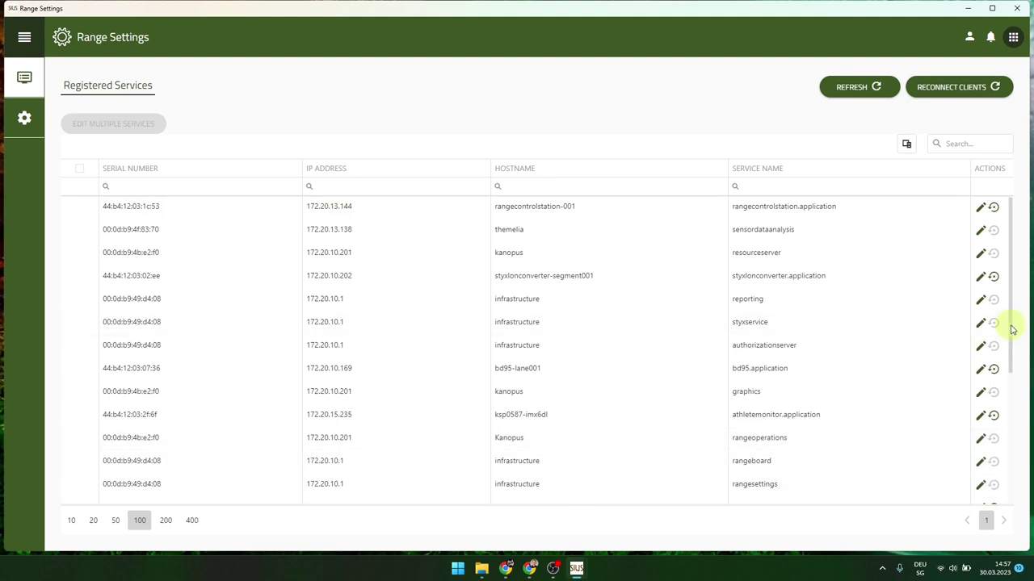
drag(1008, 324, 1009, 473)
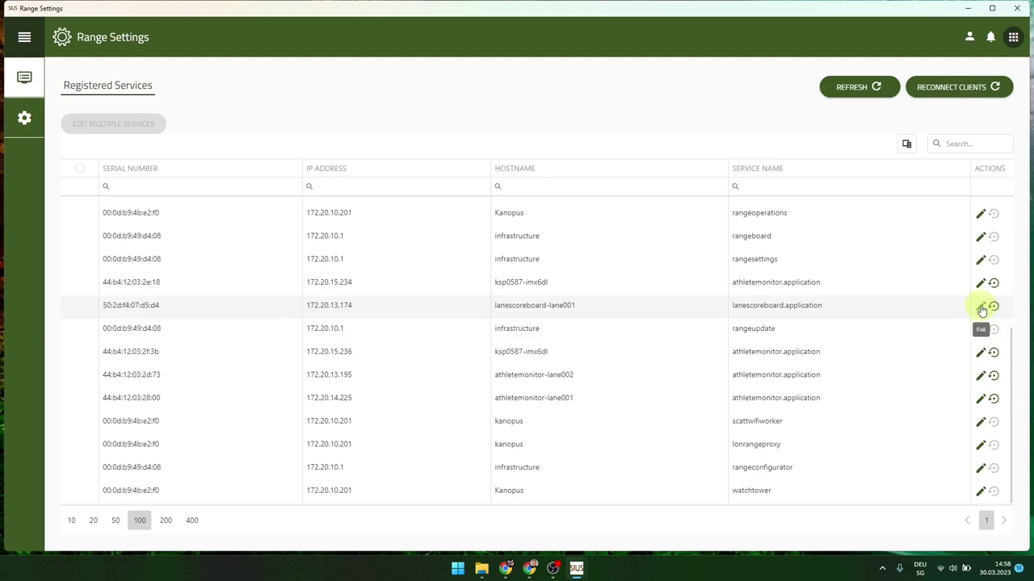
Step: Open lanescoreboard.application's settings, expand all groups, and keep LaneScoreboard as the group
click(980, 306)
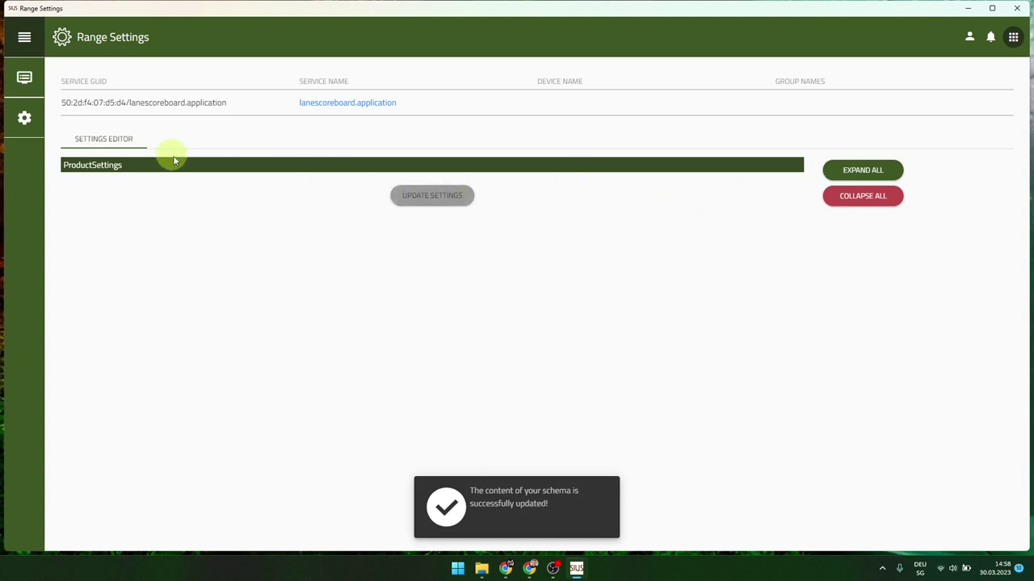
click(844, 175)
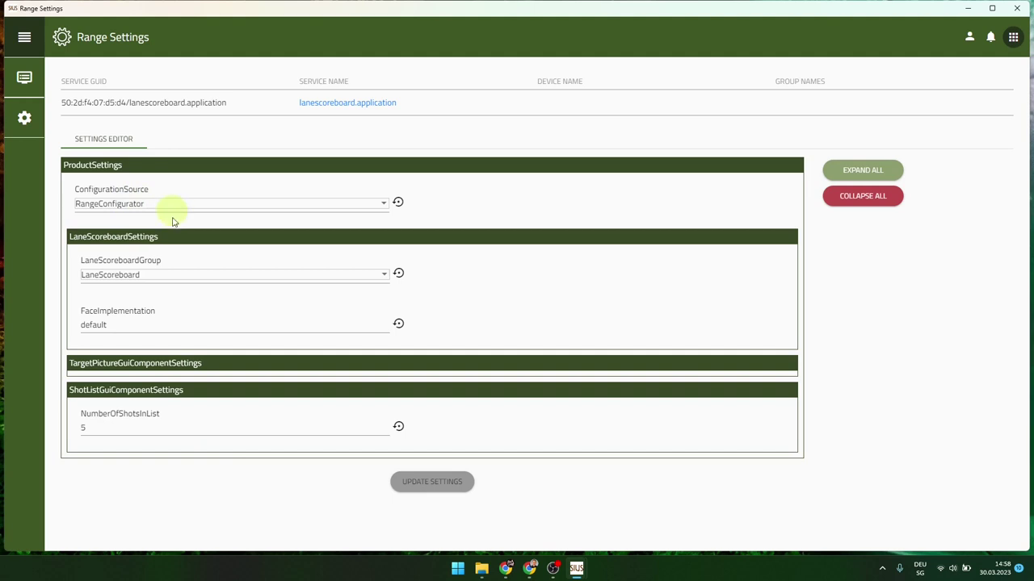
click(199, 276)
click(189, 277)
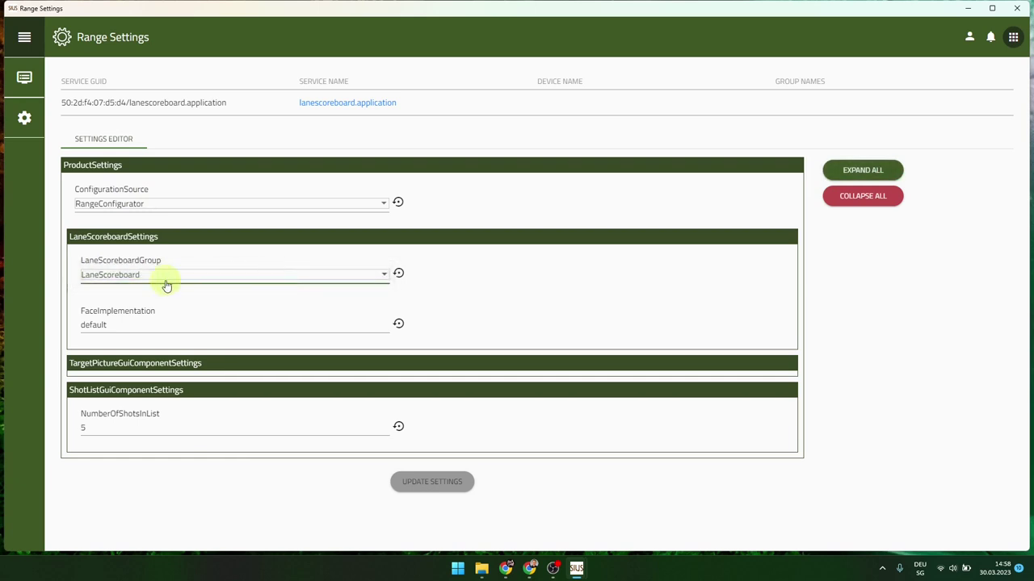
click(234, 326)
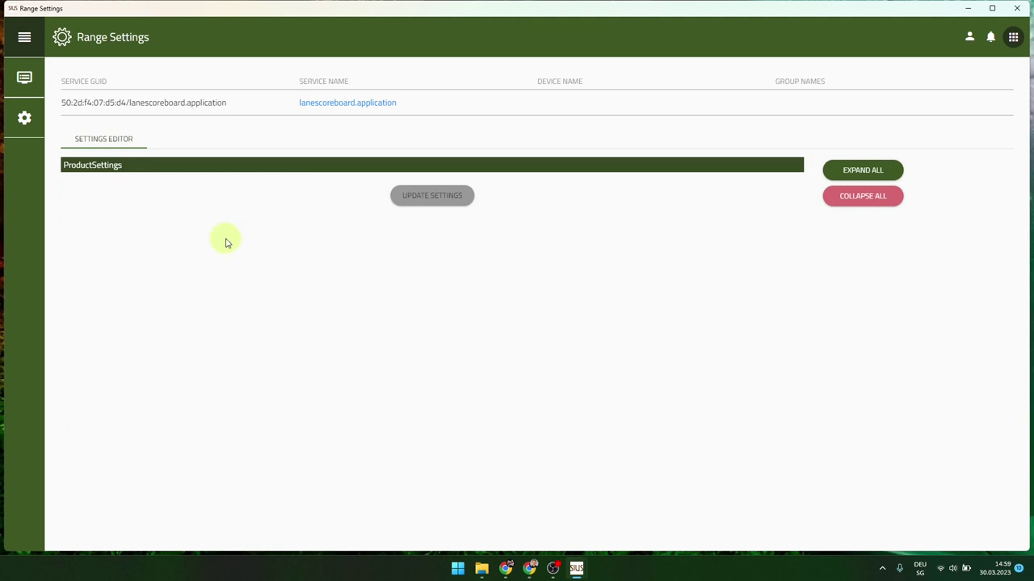
Step: Toggle Expand All and Collapse All on the settings, then switch to General Settings
click(862, 171)
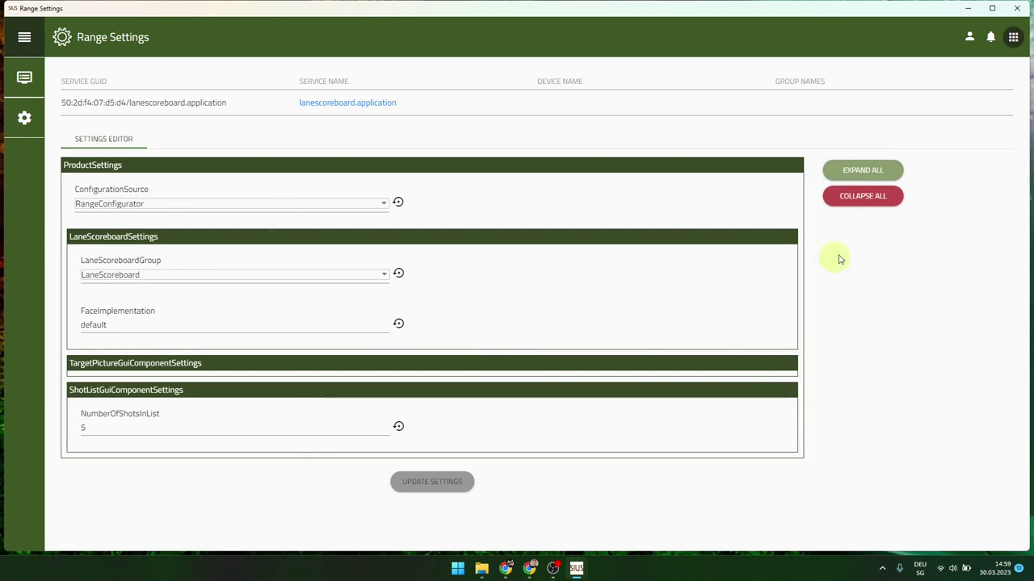
click(869, 199)
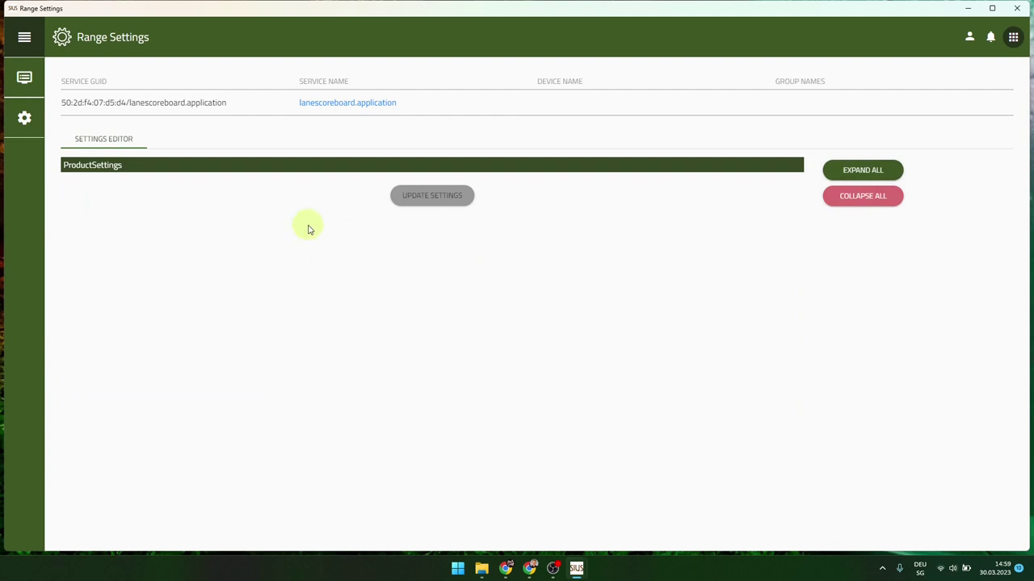
click(857, 171)
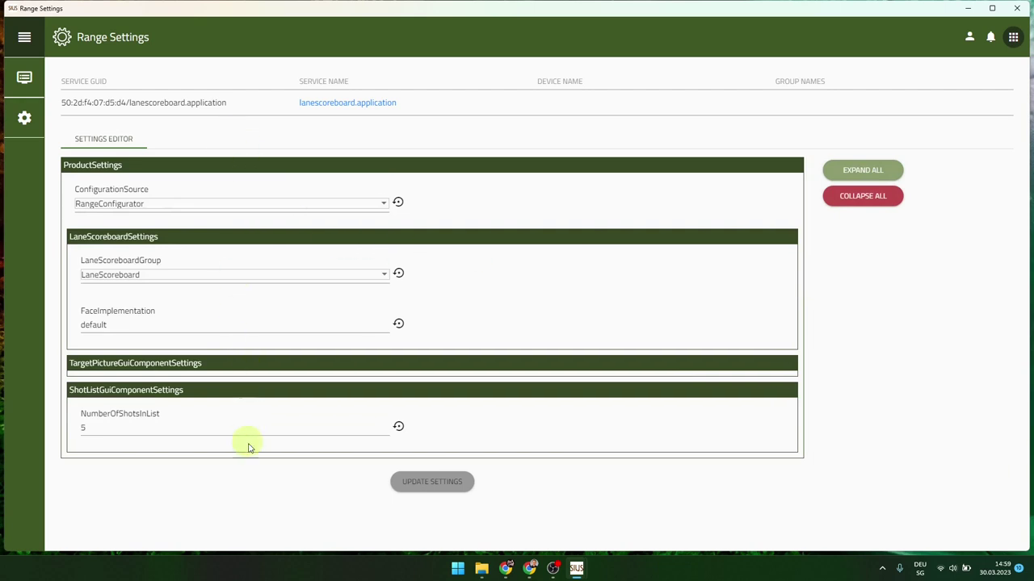
mouse_move(25, 121)
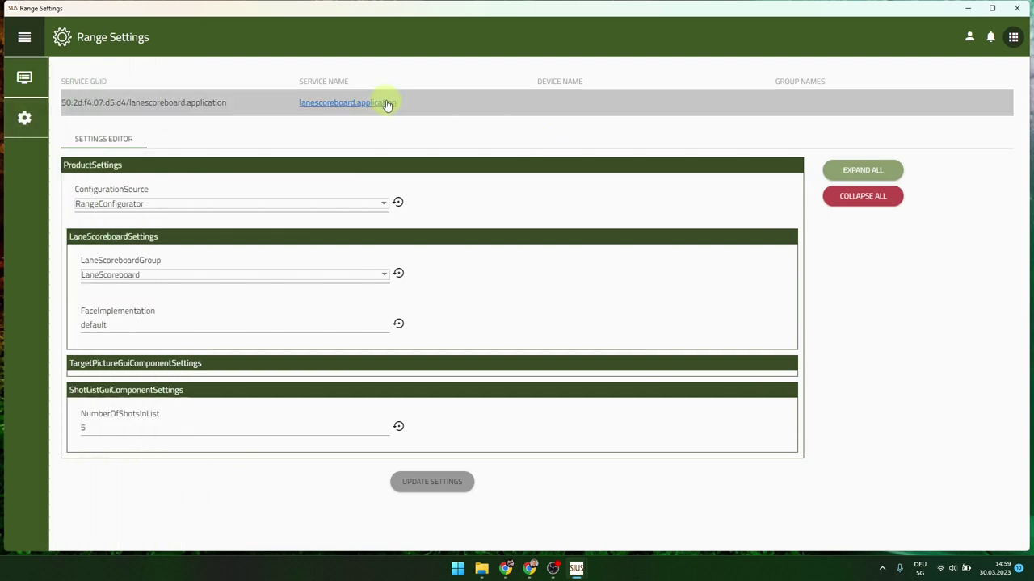
click(28, 121)
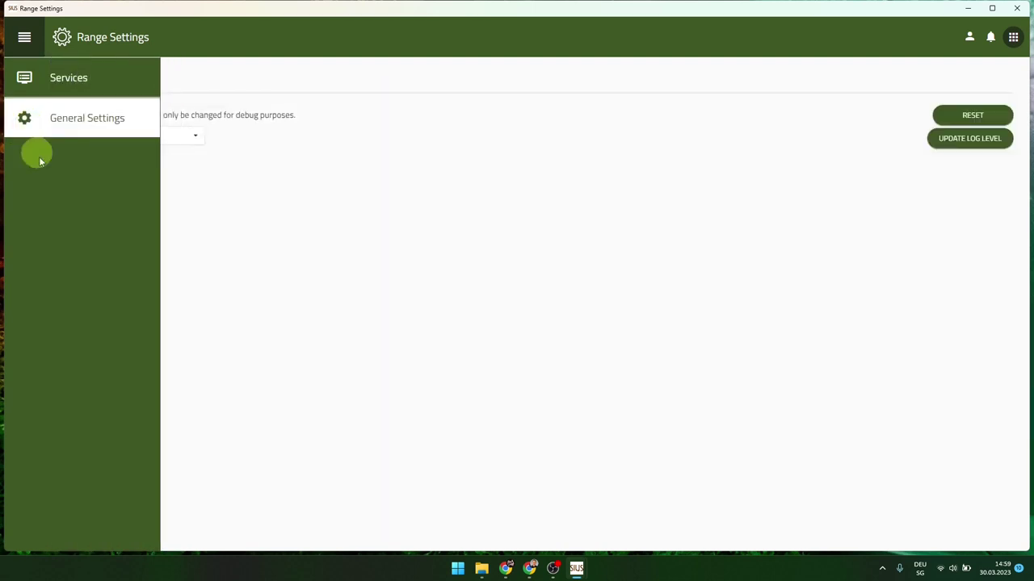
Step: Review the available log levels, leaving the range log level at Fatal
mouse_move(52, 121)
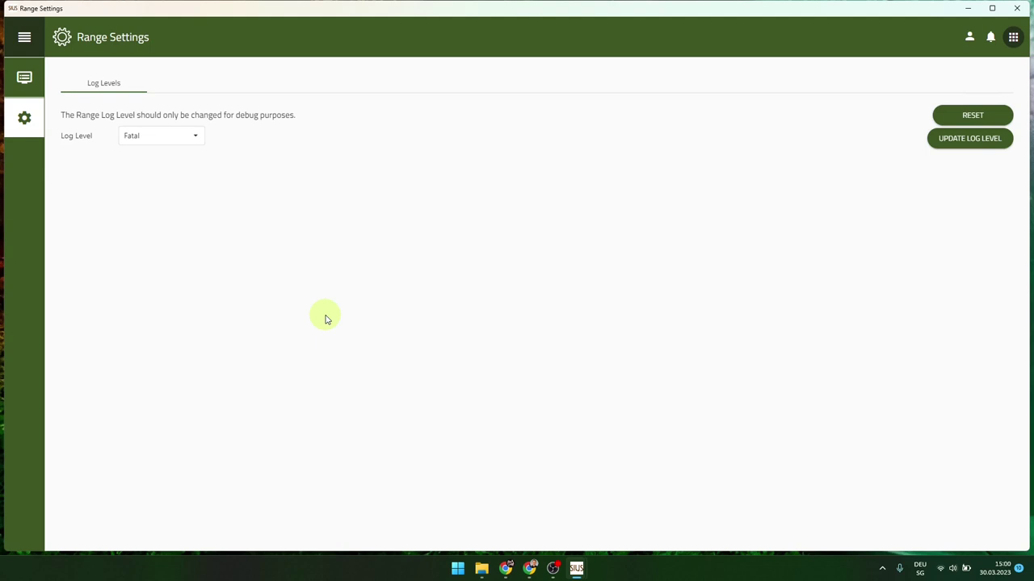
click(197, 139)
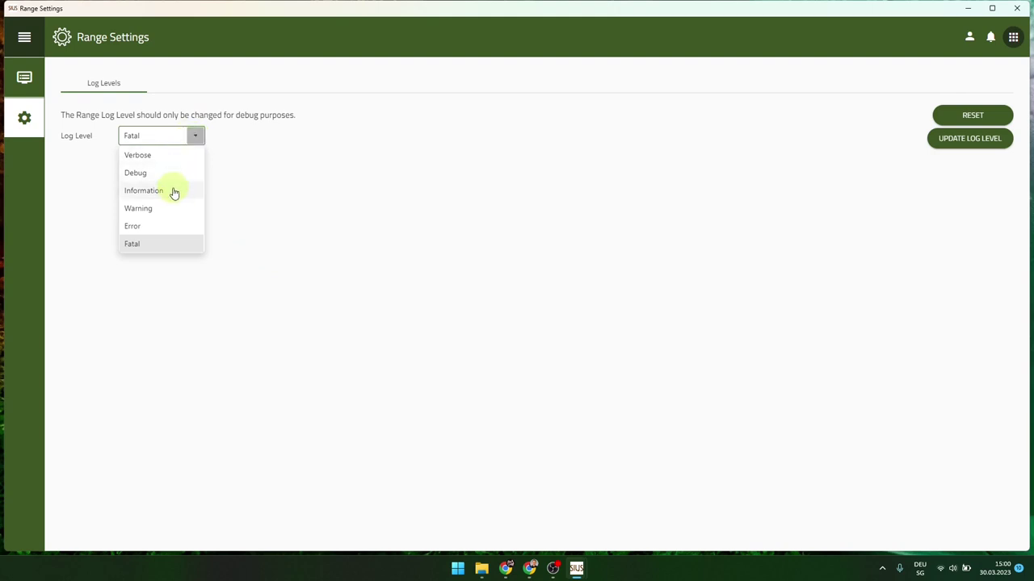
click(415, 214)
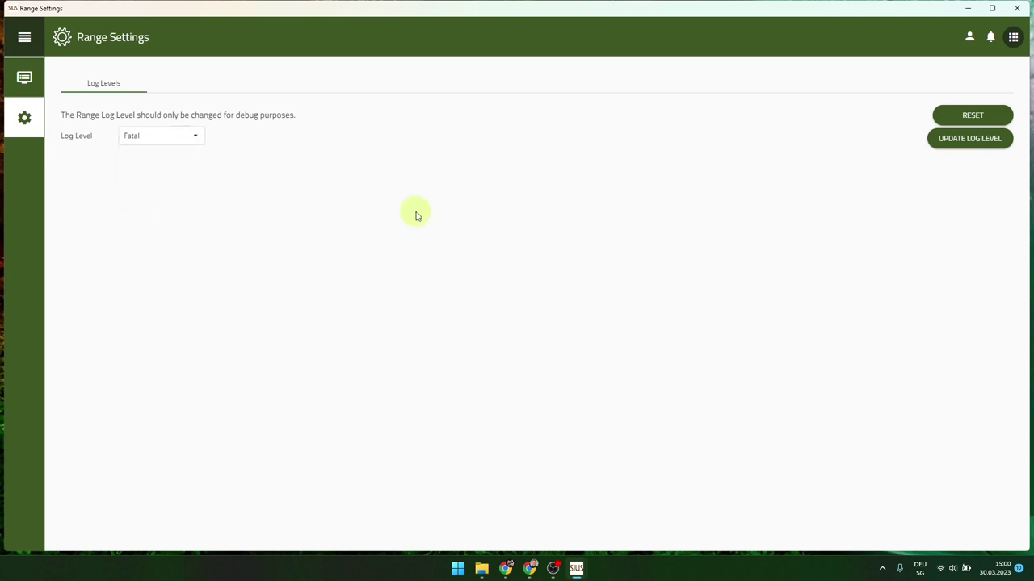
click(193, 143)
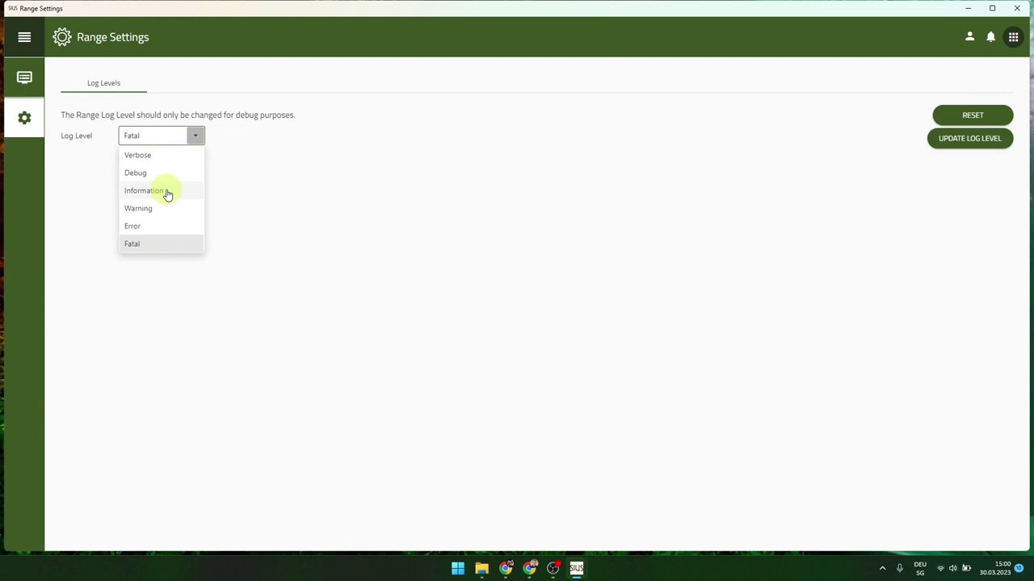
click(312, 202)
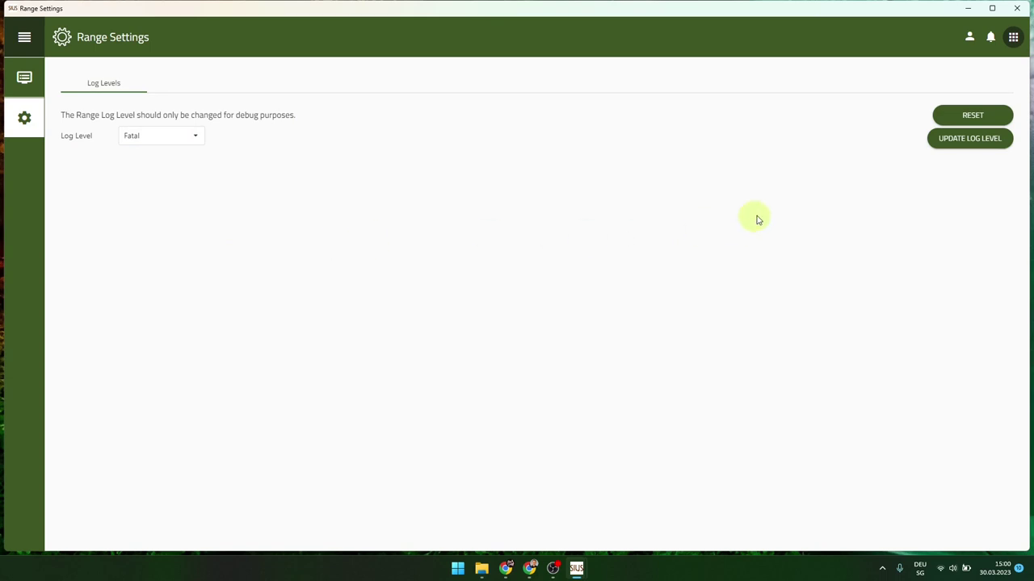
Step: Open the SIUS app launcher listing the eight range applications, Range Board to Watchtower
click(1015, 39)
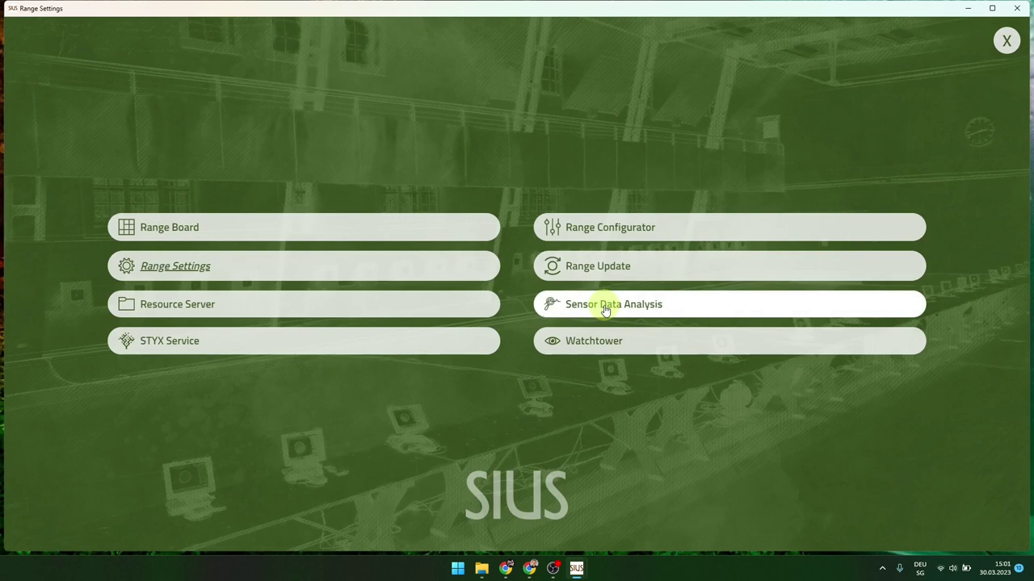
Step: Launch STYX Service to show the Styx Tree of devices such as themelia and kanopus
click(159, 345)
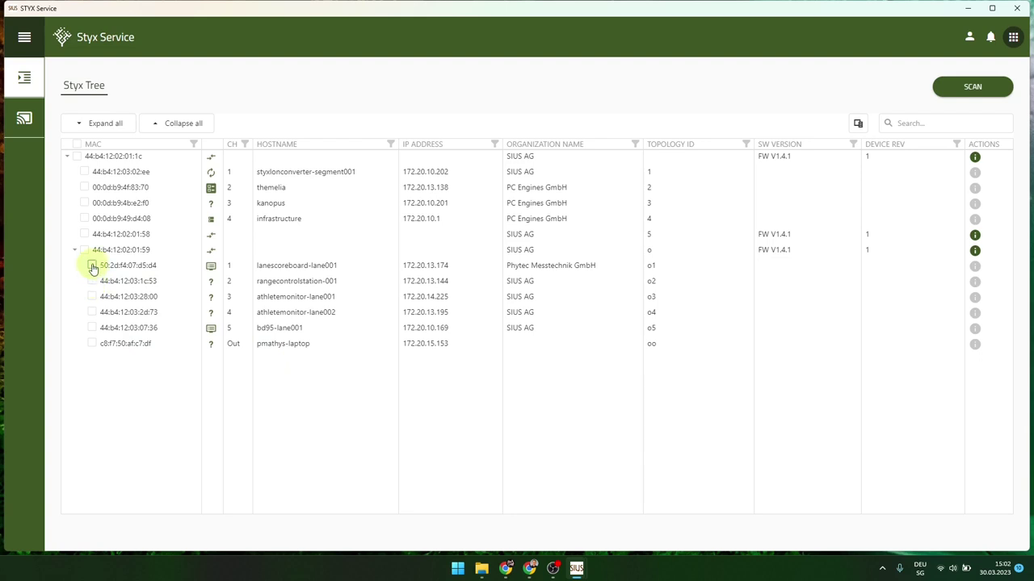
click(95, 270)
right_click(117, 270)
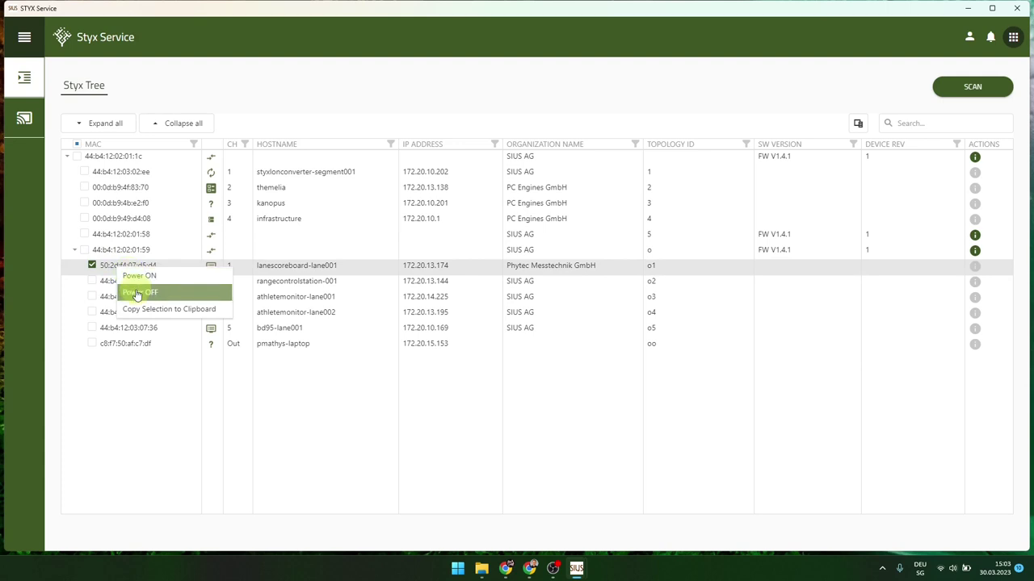
click(152, 277)
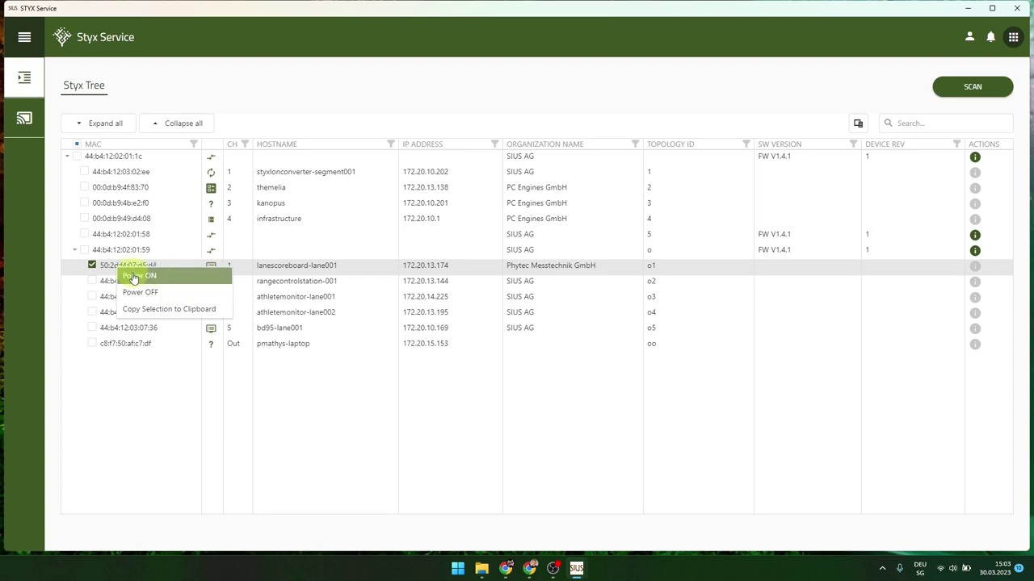
click(138, 388)
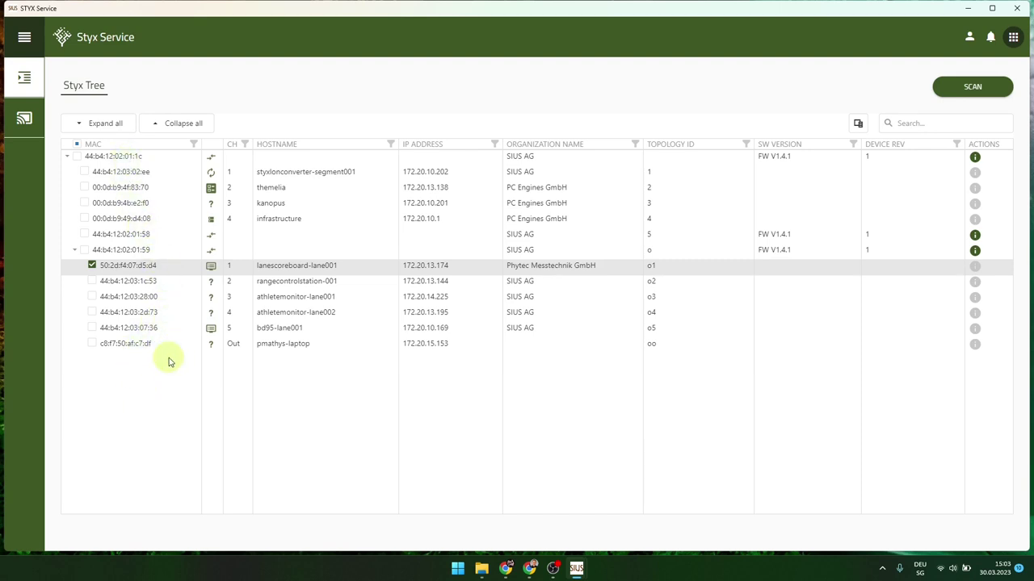
mouse_move(27, 118)
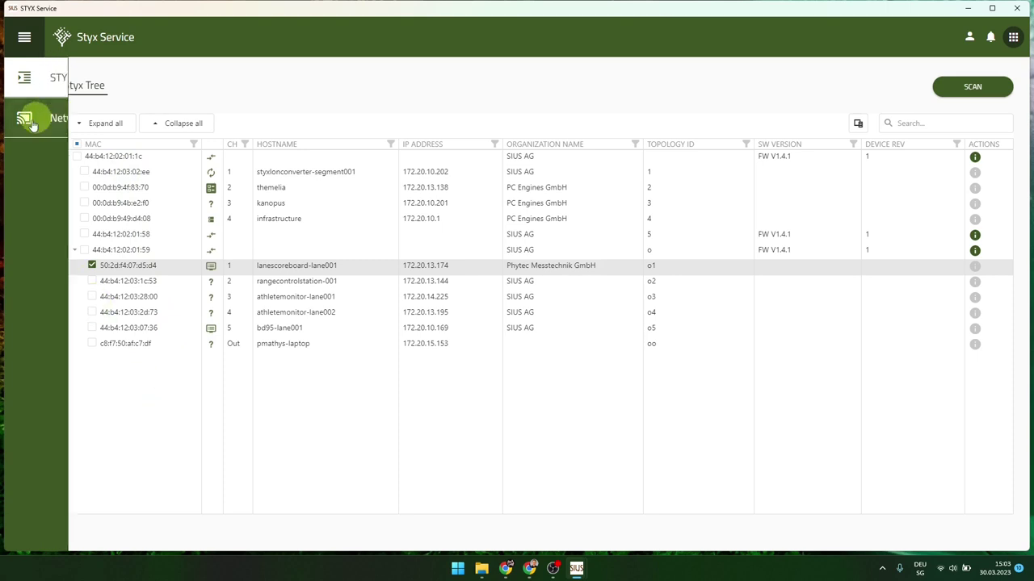
Step: View the three network connectors, then return to the SIUS app launcher
click(29, 123)
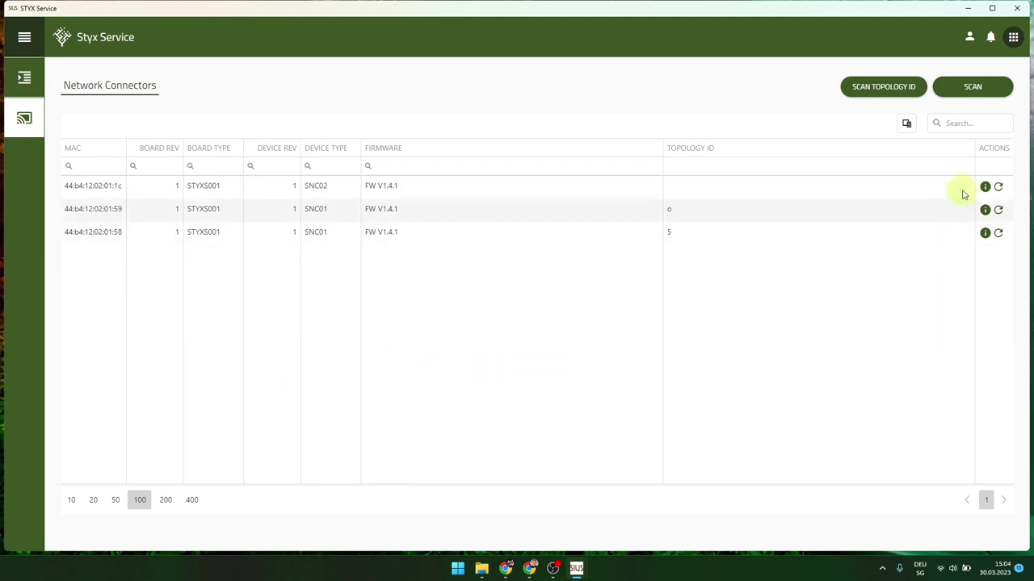
click(1015, 41)
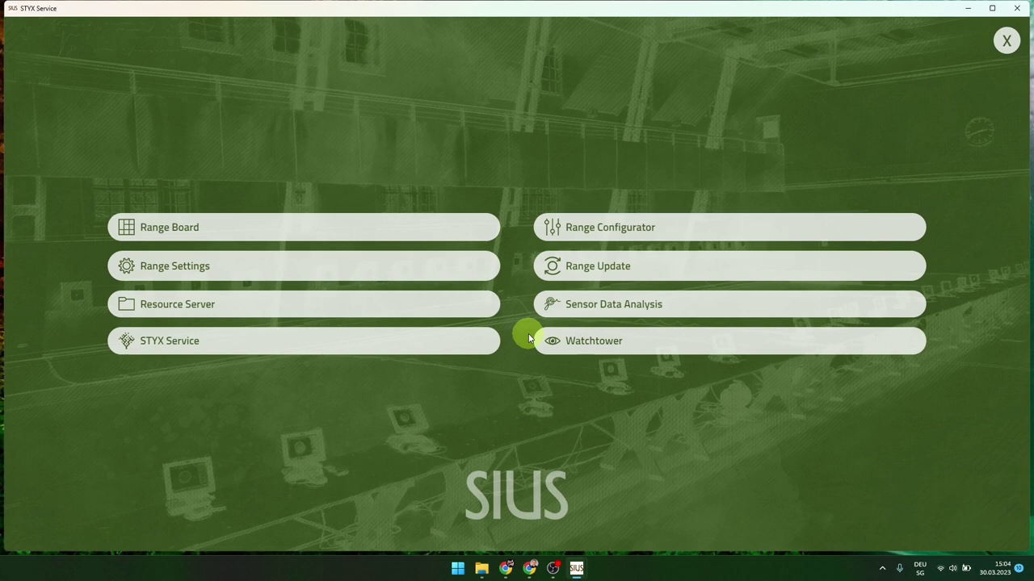
Step: Open Resource Server on its Users page with the sidebar navigation expanded
click(187, 309)
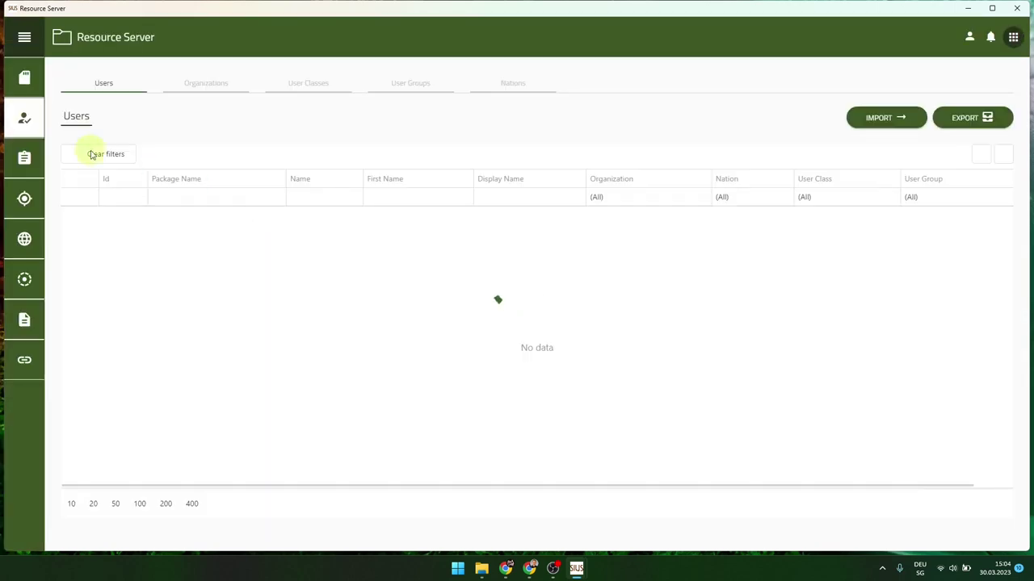
click(23, 38)
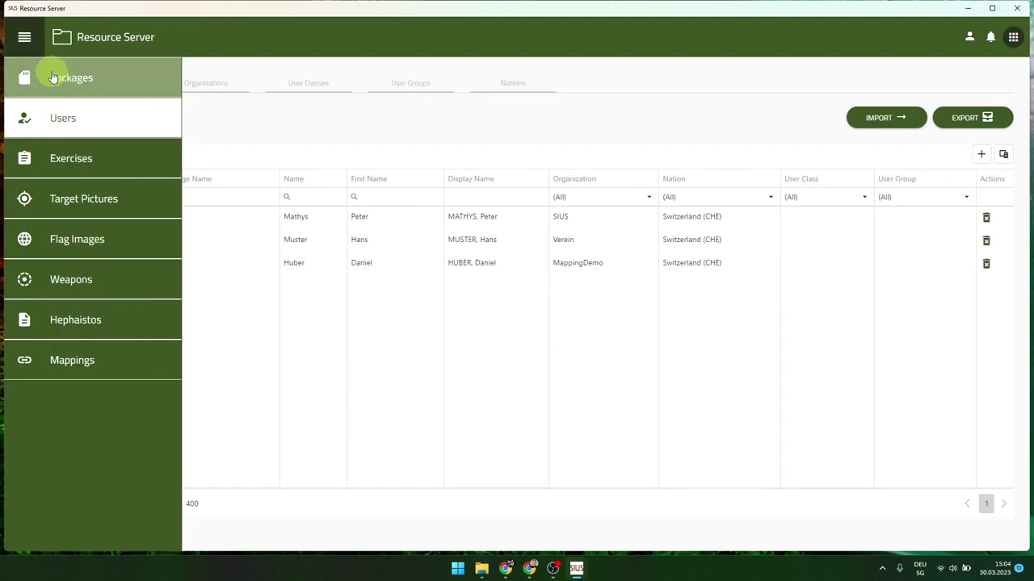
click(25, 39)
click(24, 41)
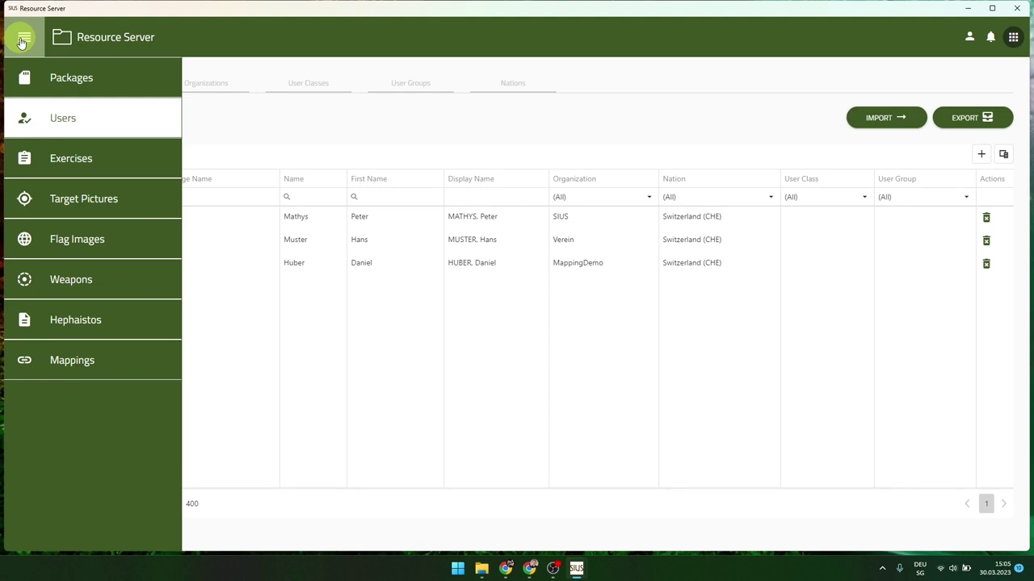
click(40, 86)
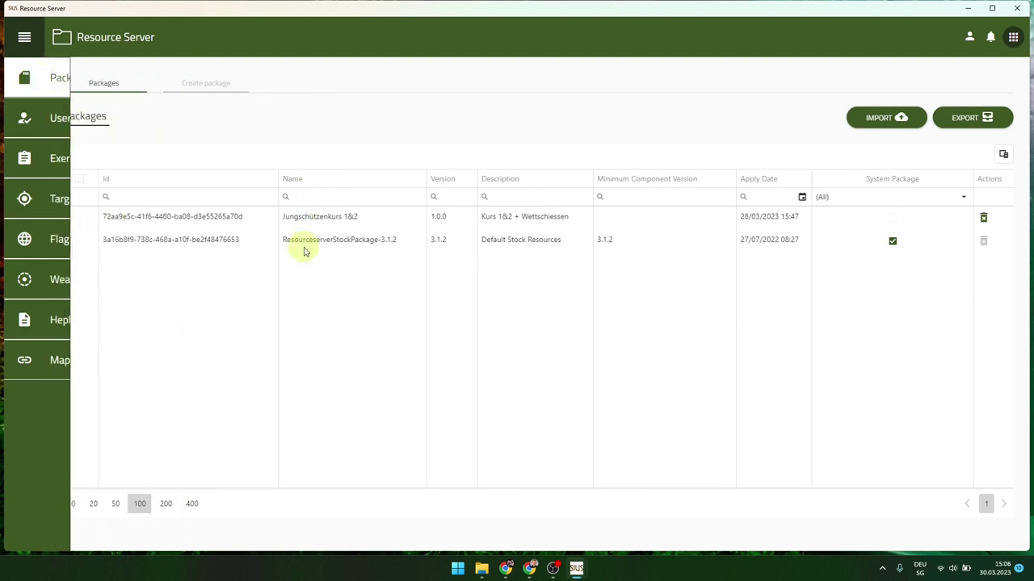
click(73, 119)
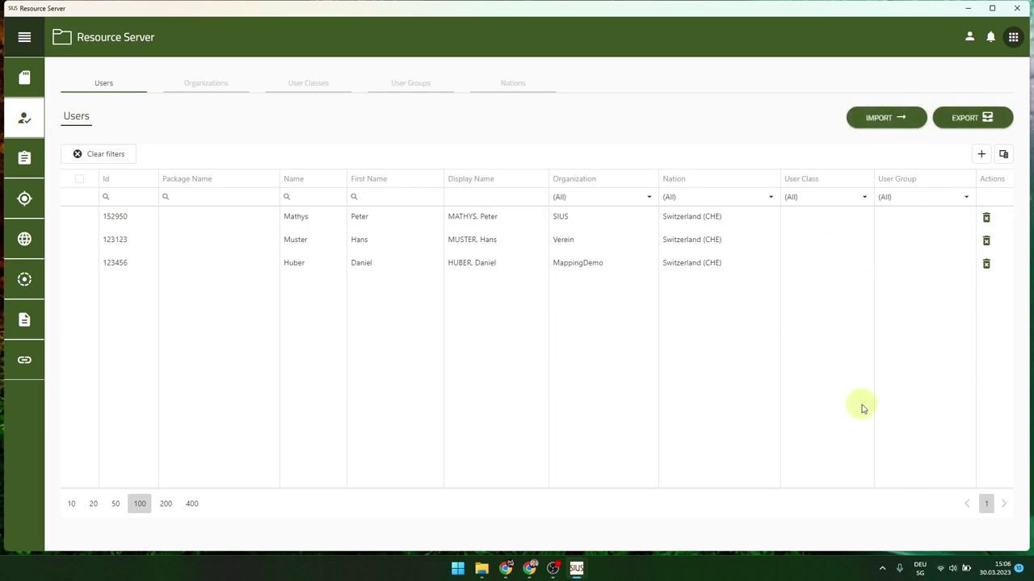
Step: Add a new user row and fill in its Id, surname and first name
click(981, 155)
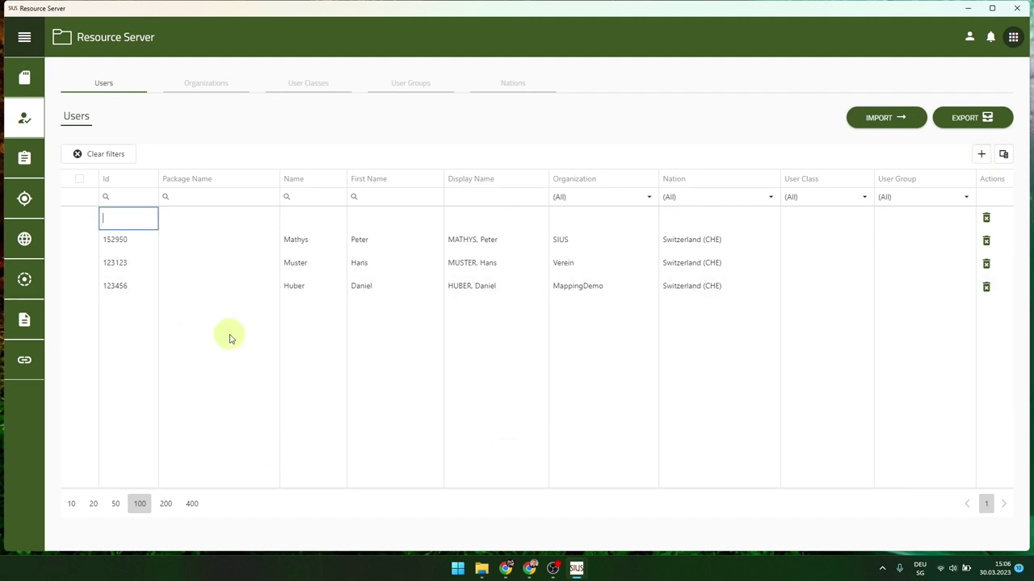
text(654321)
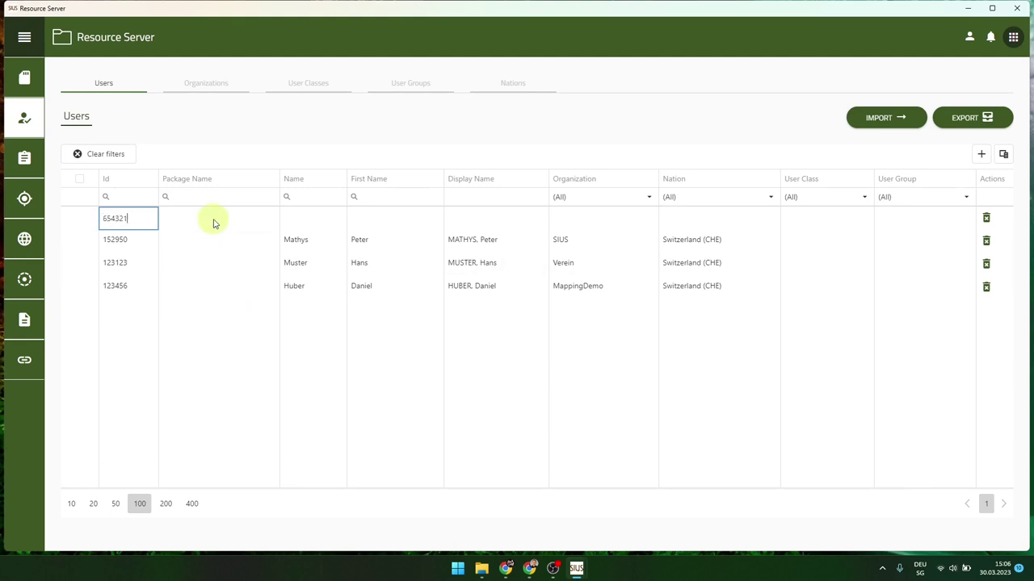
click(305, 224)
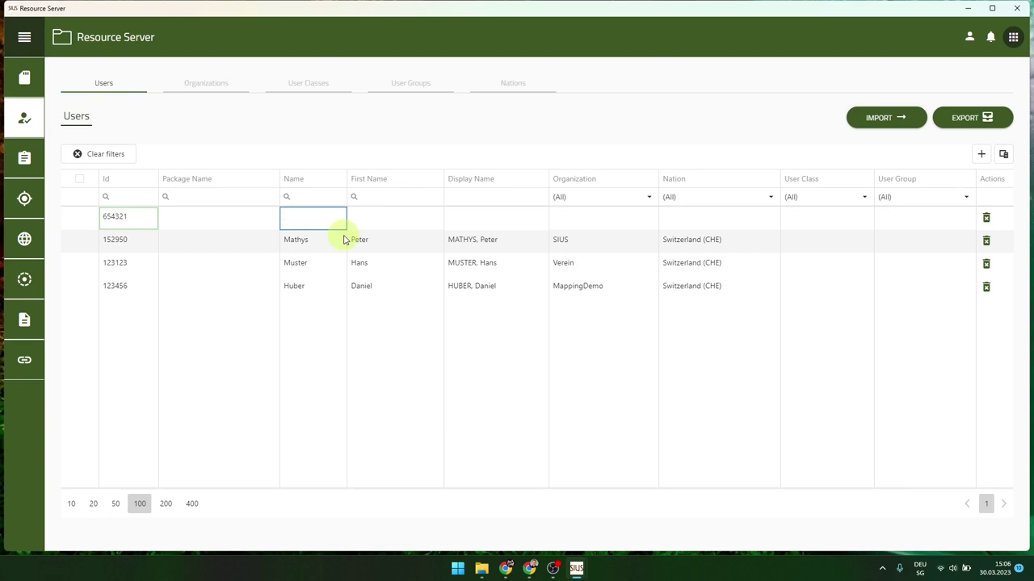
click(387, 220)
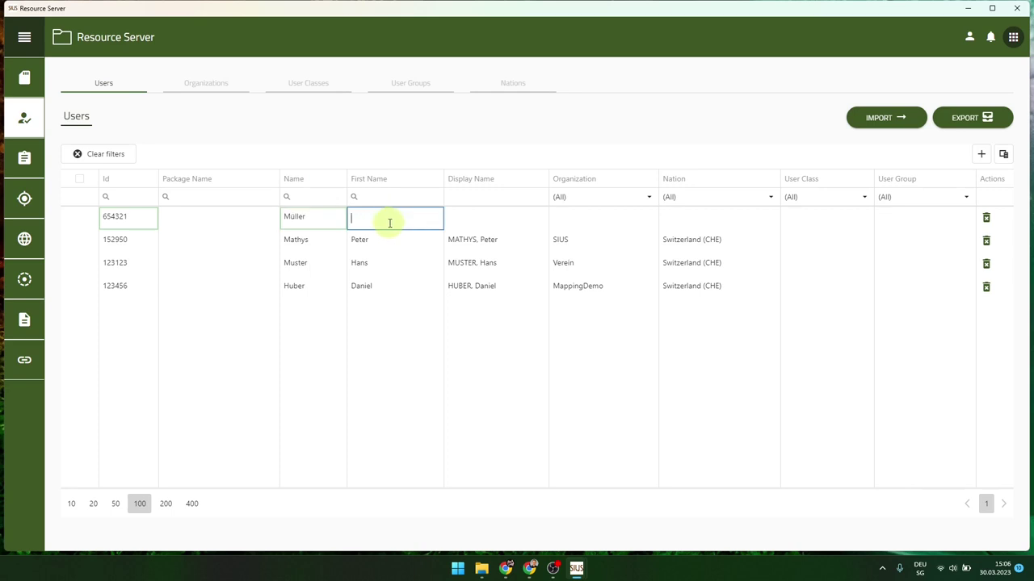
click(476, 218)
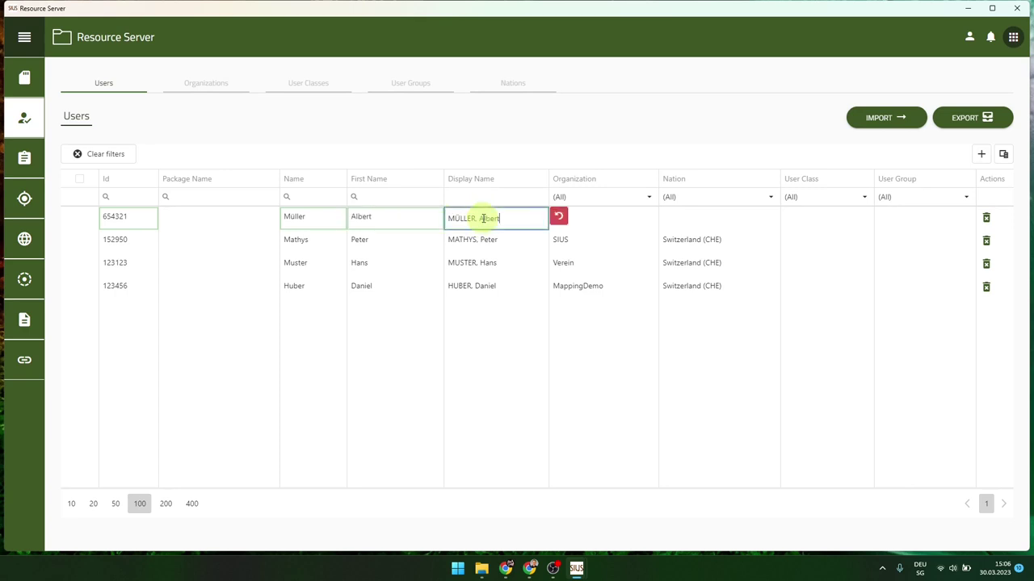
Step: Set the new user's organization to Verein and nation to Switzerland (CHE), then view Organizations
click(595, 219)
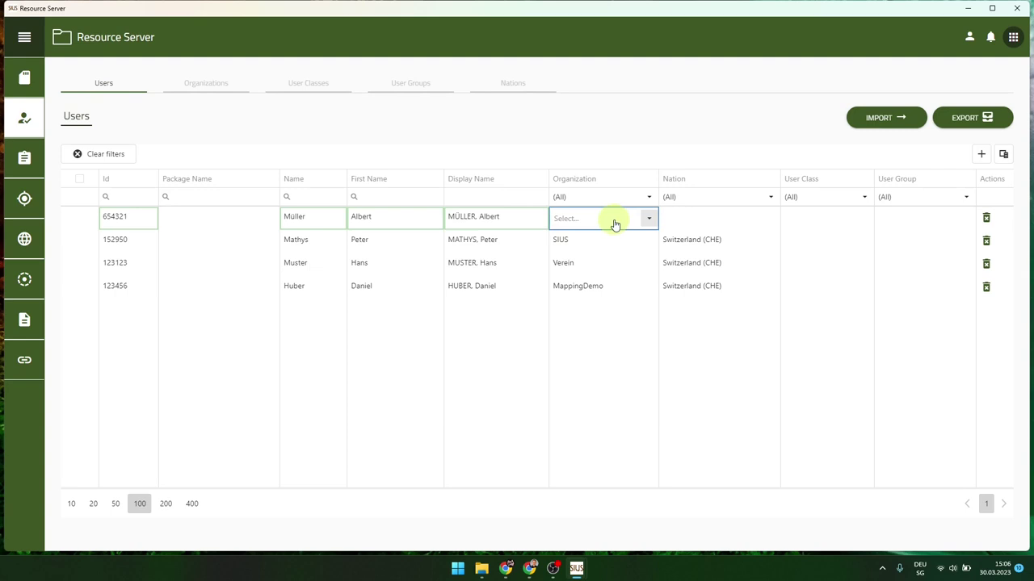
click(647, 219)
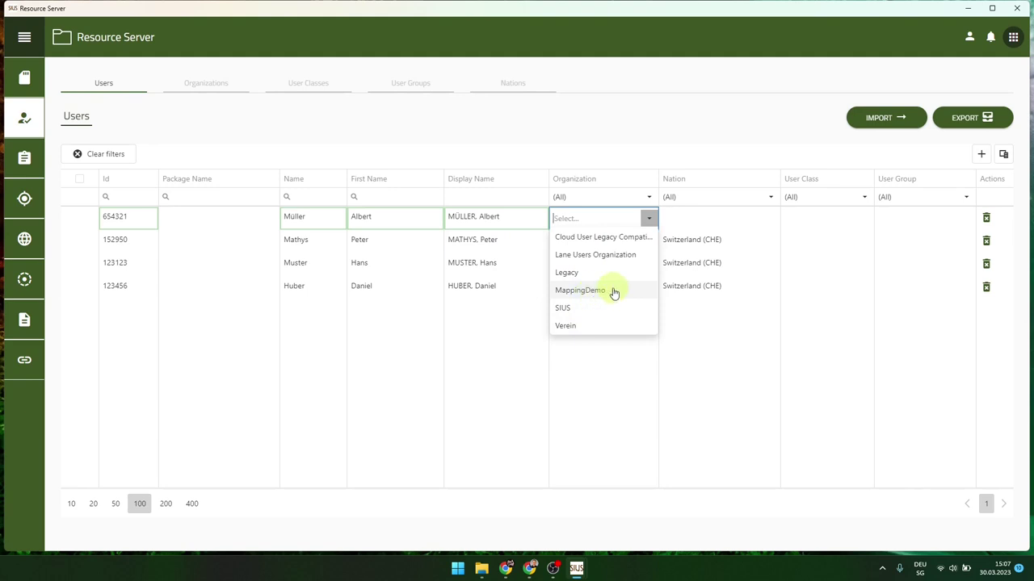
click(595, 325)
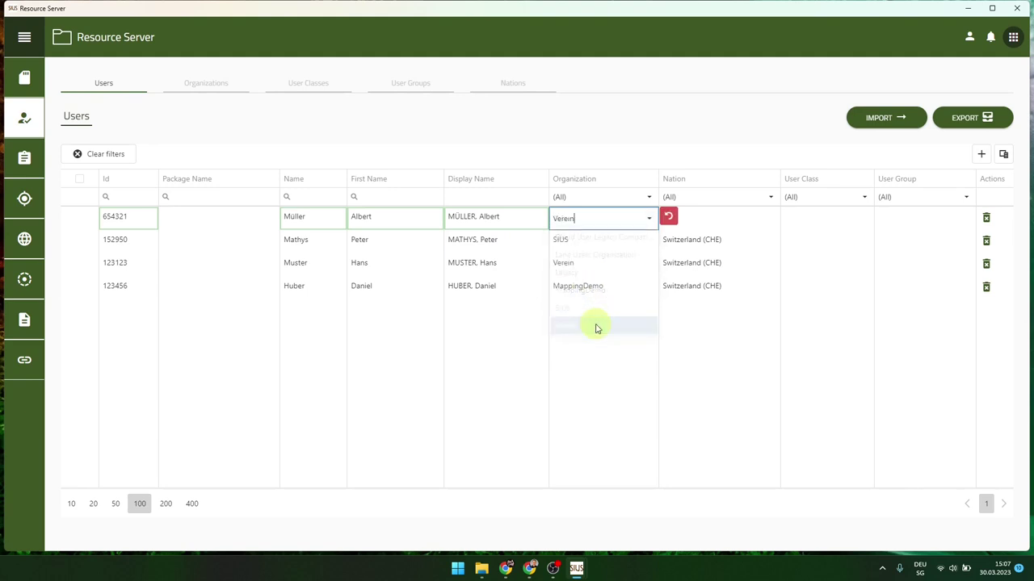
click(721, 222)
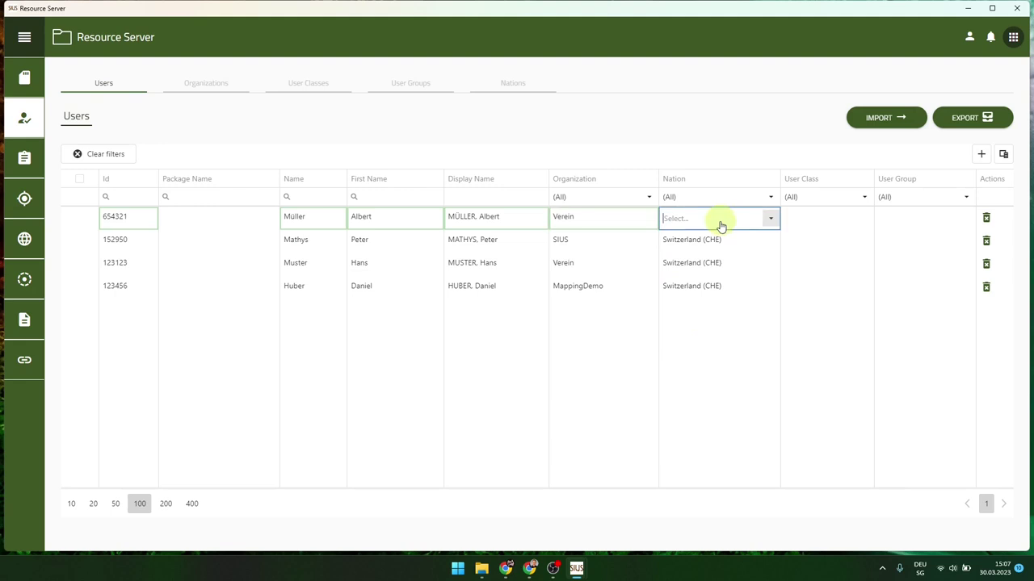
click(771, 223)
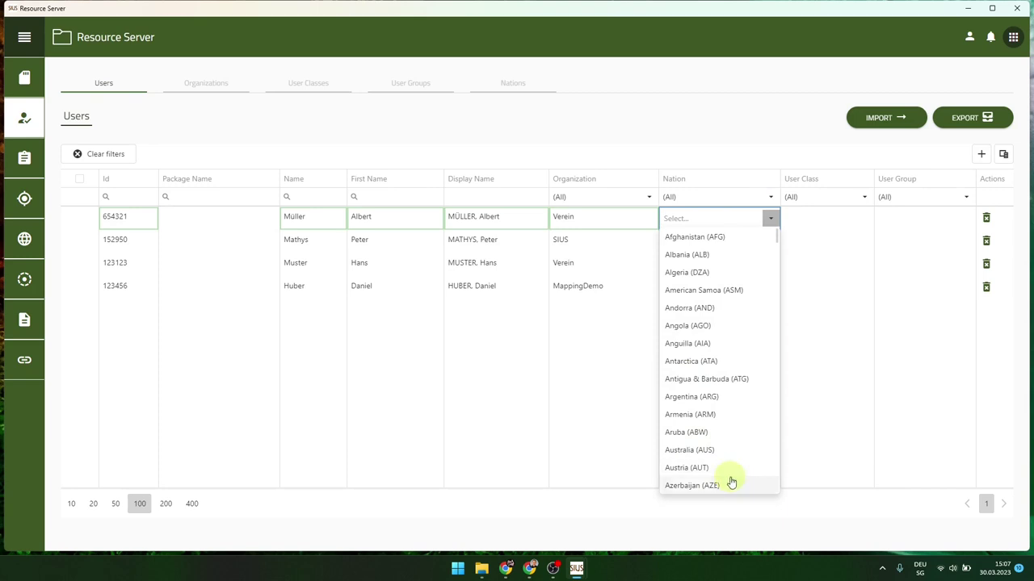
click(698, 221)
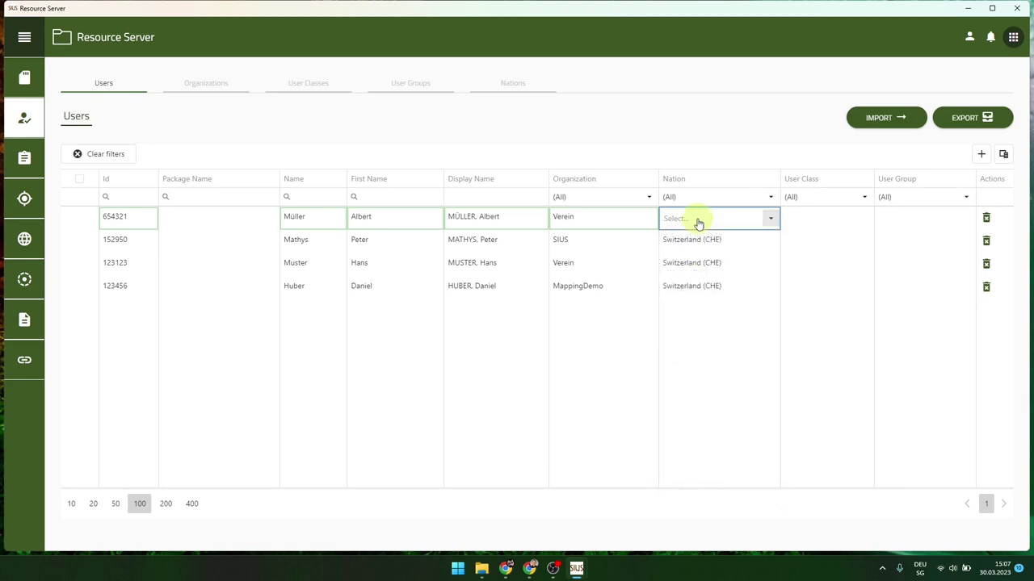
text(Swi)
click(701, 238)
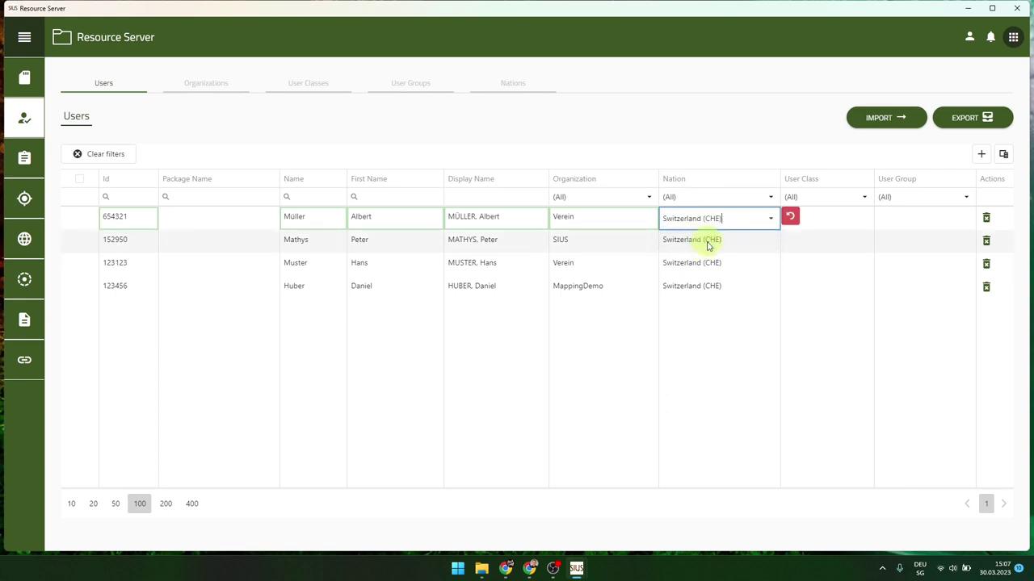
click(828, 223)
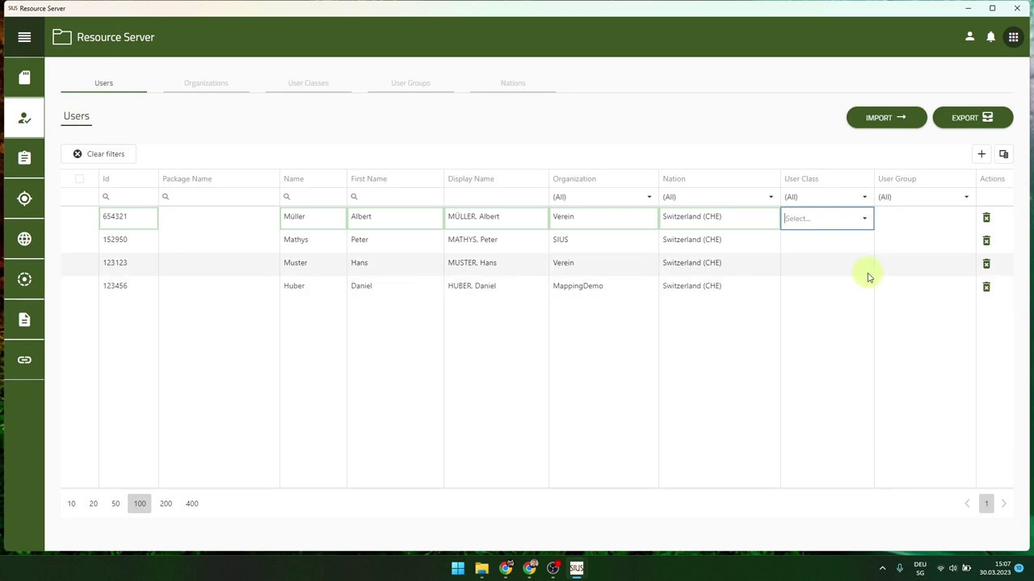
click(203, 93)
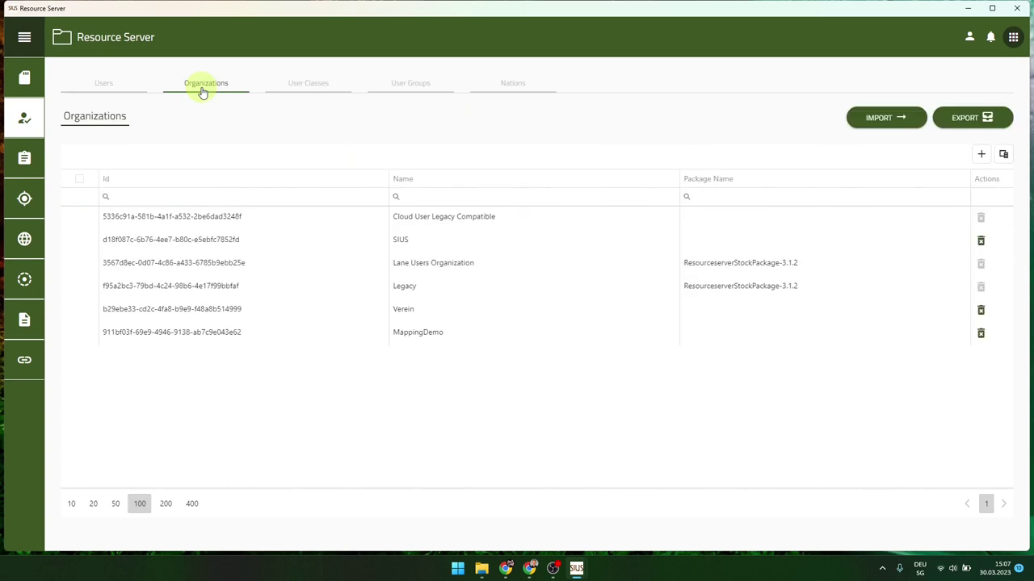
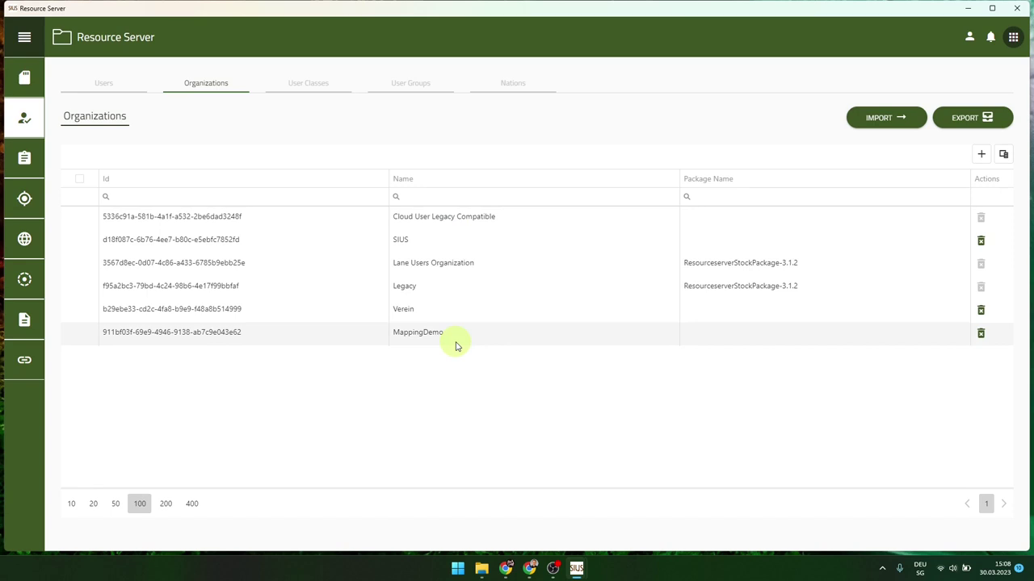
Step: Show the User Classes tab under Users, which currently has no entries
click(304, 91)
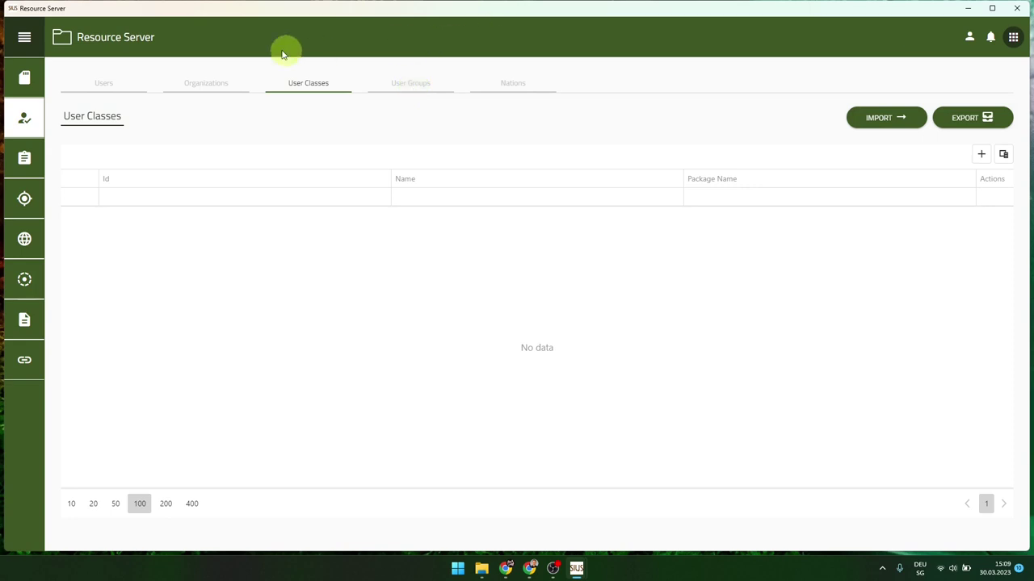
Step: Switch to the Nations tab listing ISO codes, IOC codes and flags
click(519, 93)
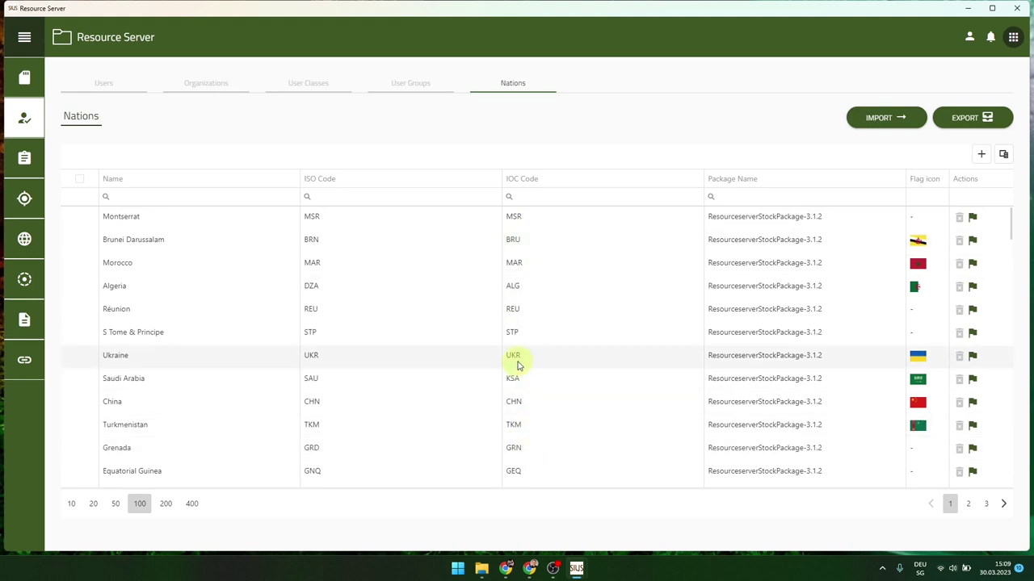
Step: Open Target Pictures and page through the target image files to page 3
mouse_move(32, 161)
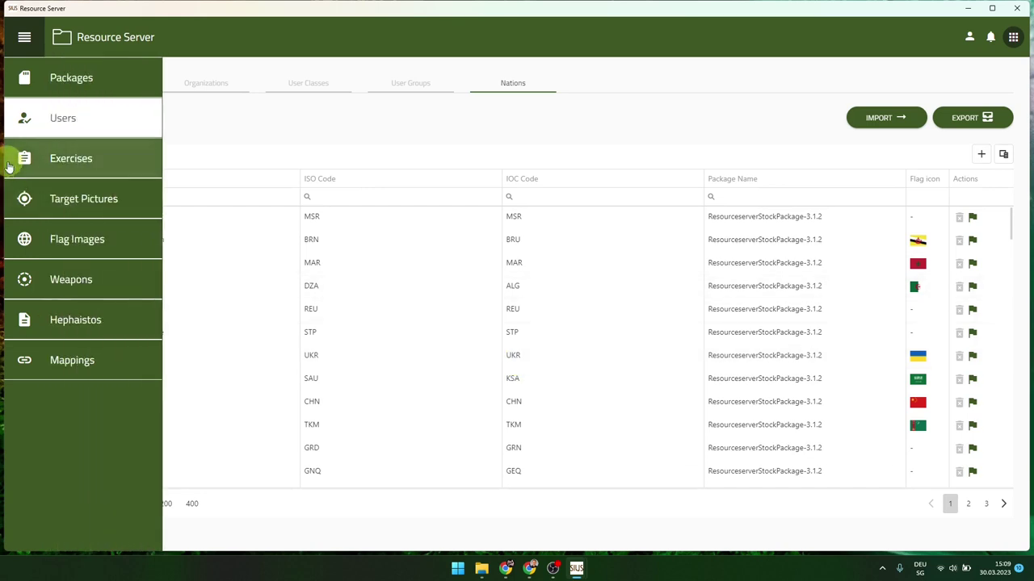
click(52, 165)
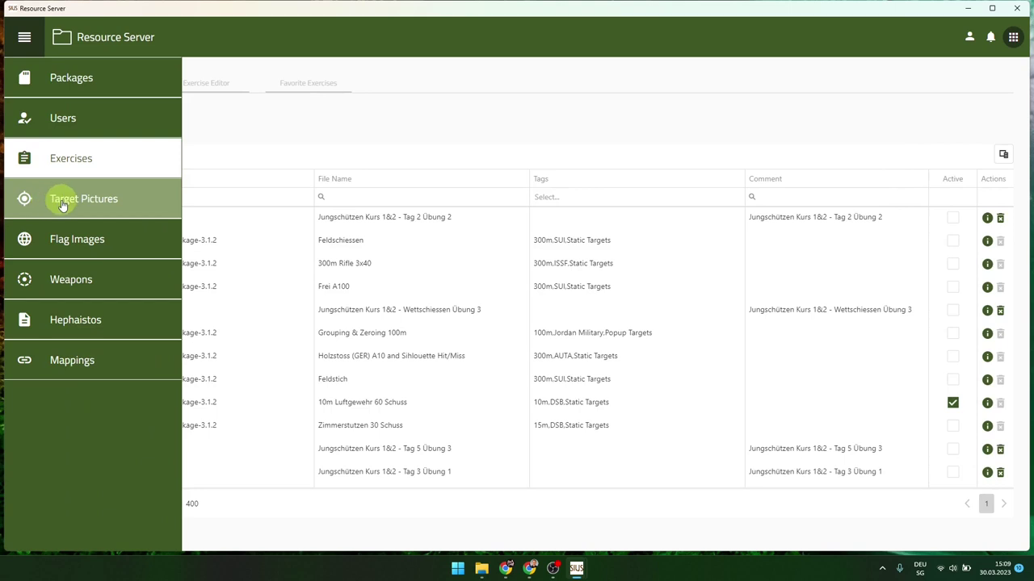
click(62, 202)
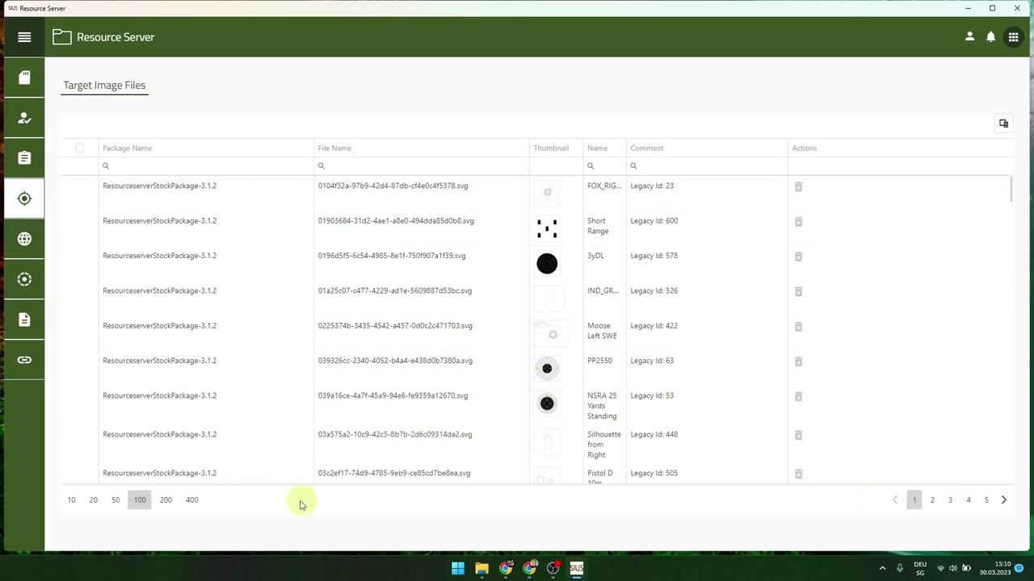
click(932, 501)
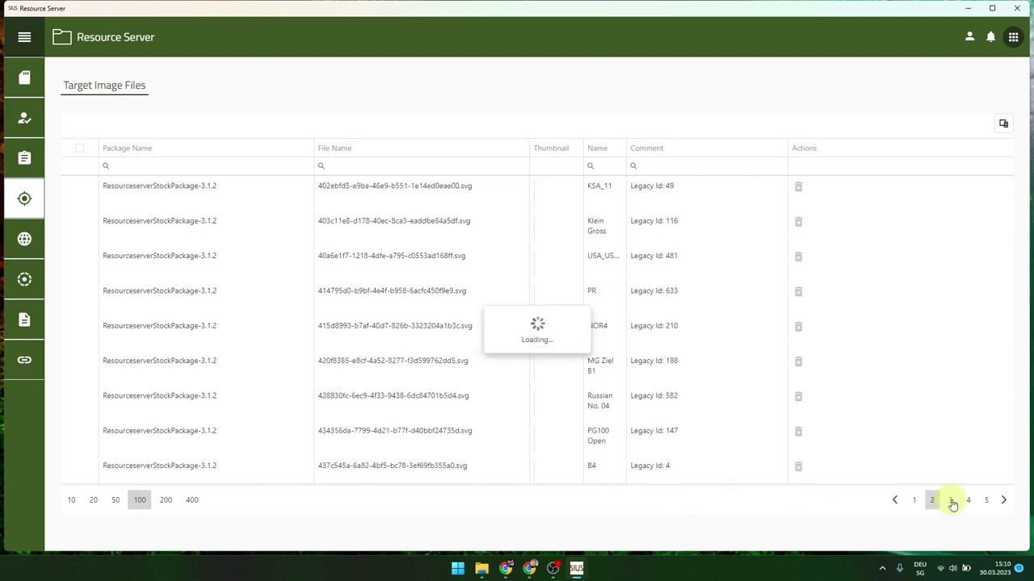
click(952, 502)
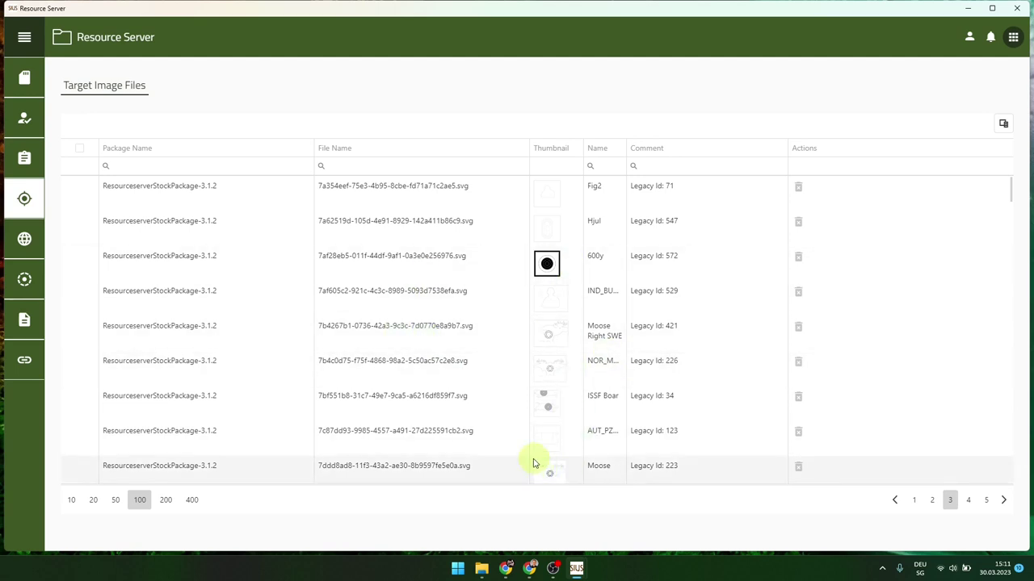
Step: Browse the Flag Images list, opening and dismissing the Name filter options
click(25, 244)
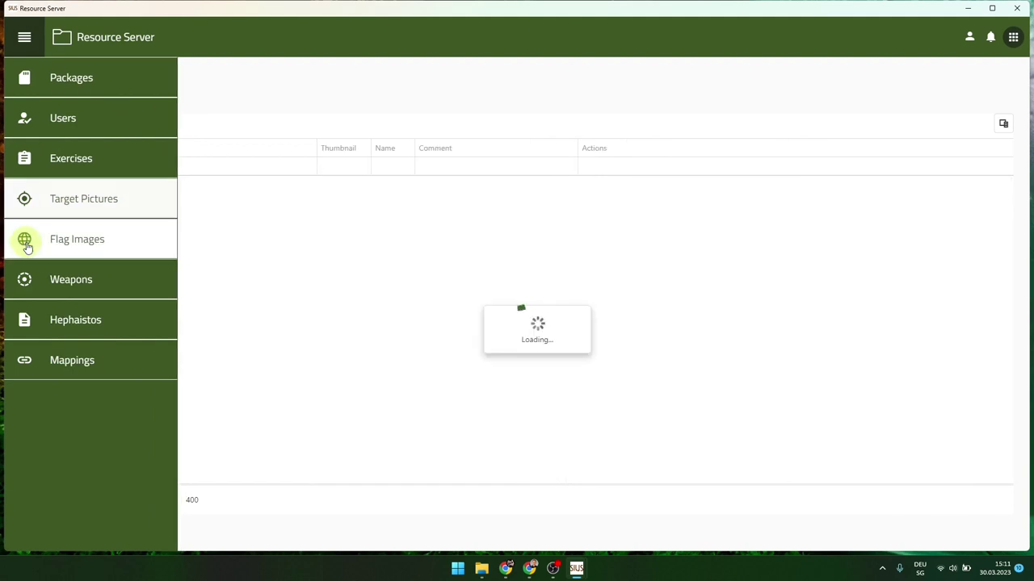
click(375, 166)
click(376, 344)
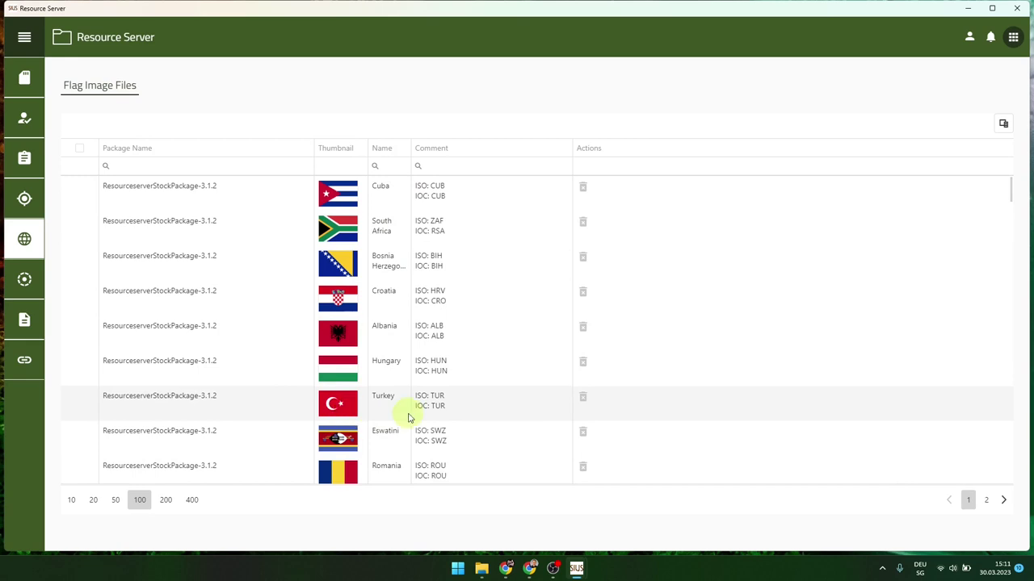
mouse_move(24, 279)
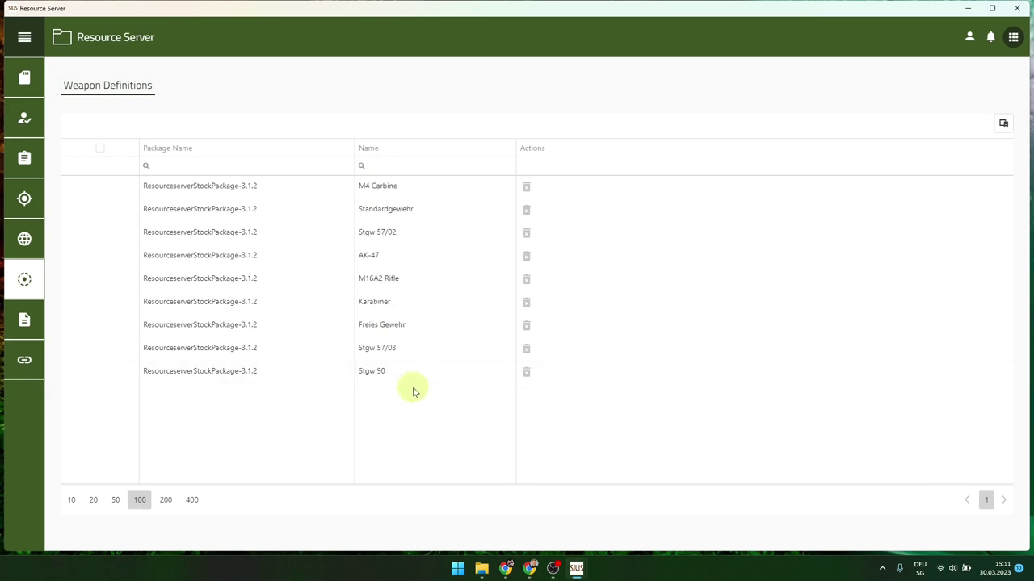
Step: Open the Hephaistos Score Methods list and scroll down through it
click(37, 320)
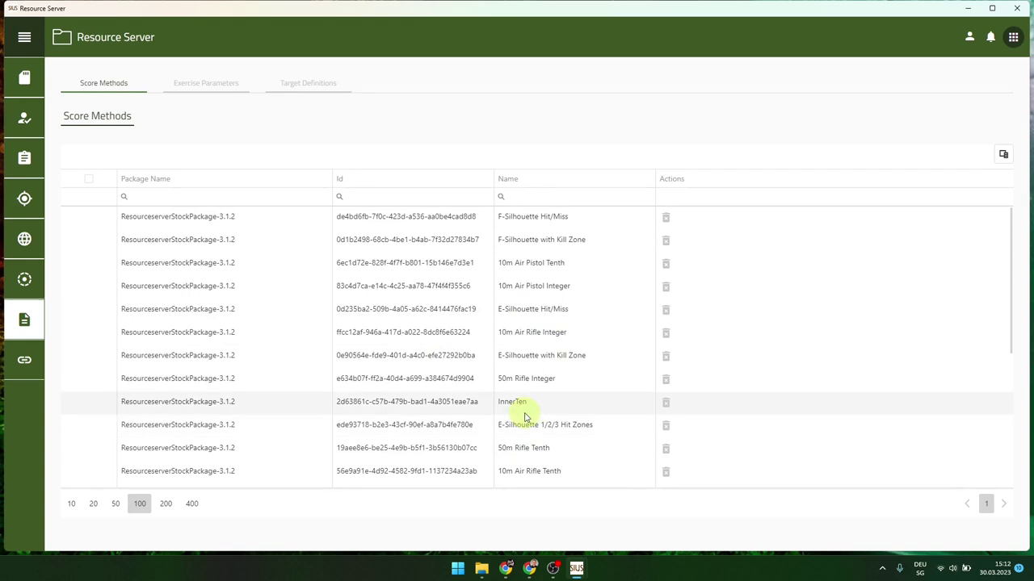
scroll(524, 403, down, 2)
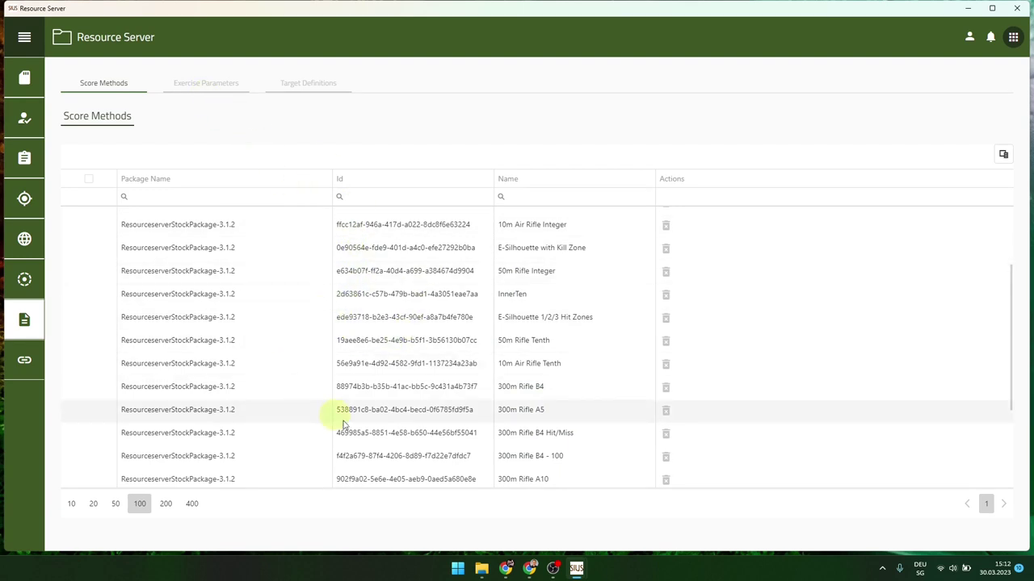
Step: Open Mappings and switch to the empty Resource to Resource Mappings tab
mouse_move(32, 372)
click(63, 363)
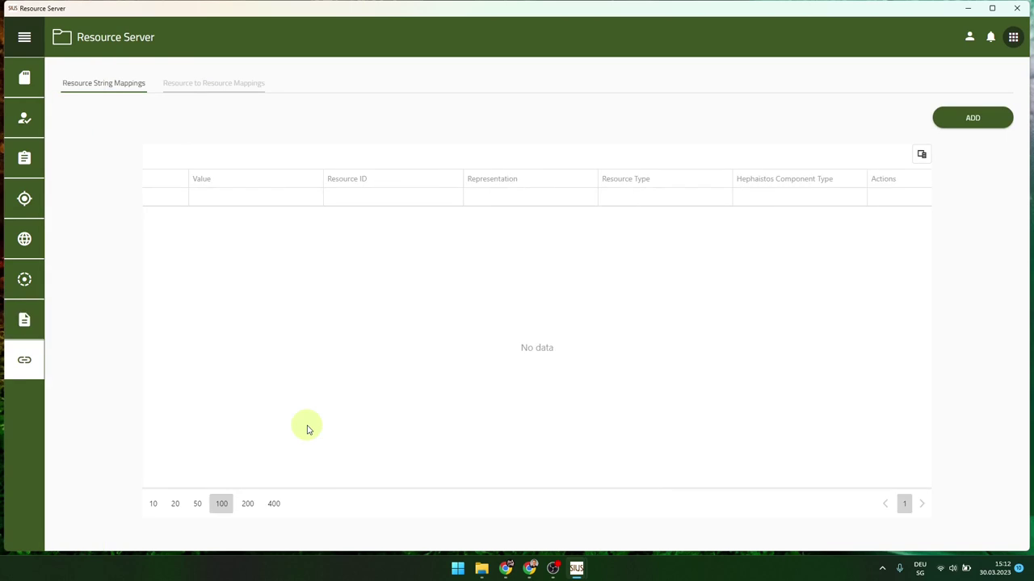
click(208, 84)
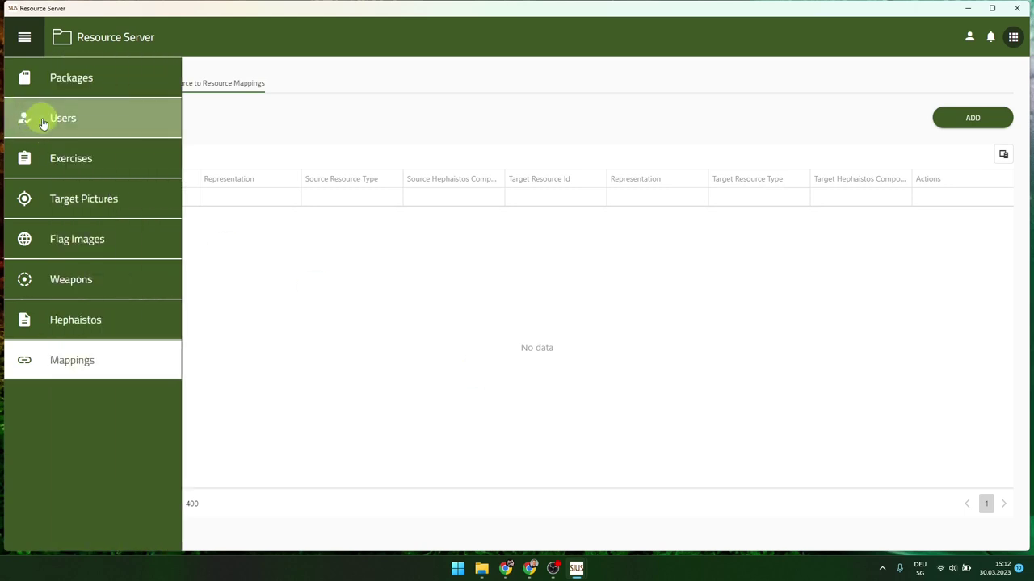
Step: Return to the Users list showing the four Swiss users
click(44, 122)
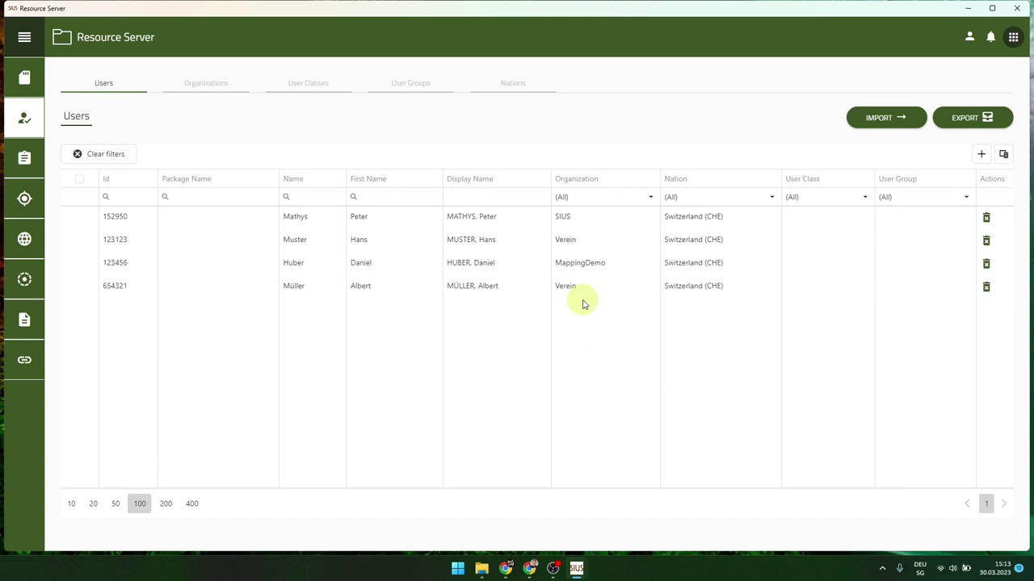
Step: Expand MeinSet, Range Standard, First Tap, Second Tap and Reiter 1 in Favorite Exercises, then return to Exercise Definitions
mouse_move(22, 180)
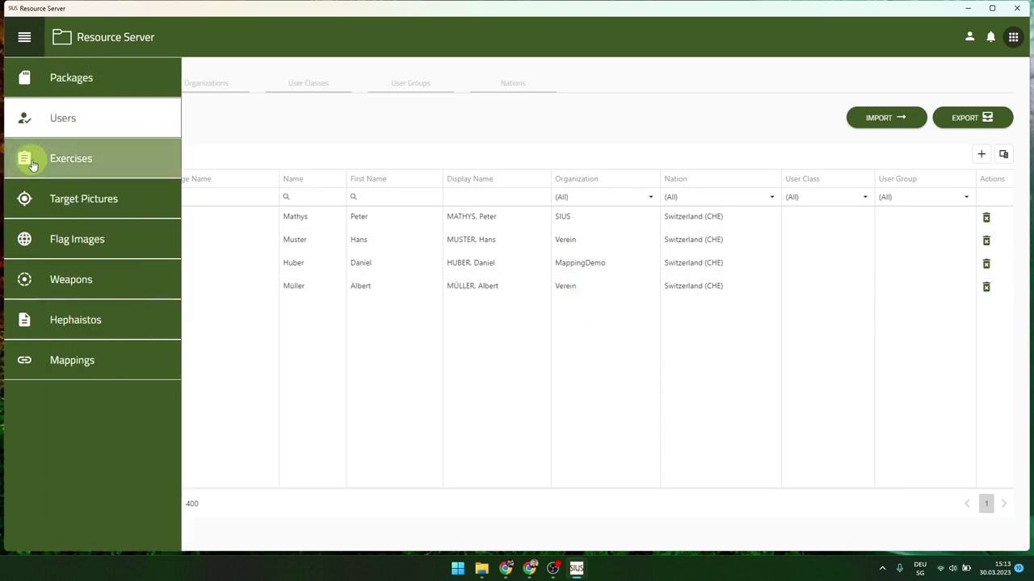
click(32, 162)
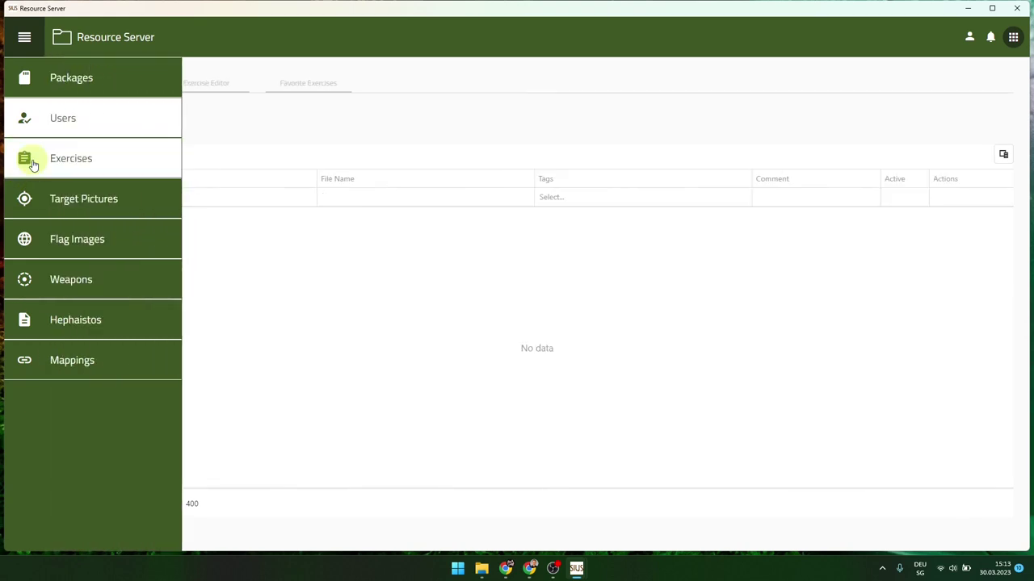
click(306, 84)
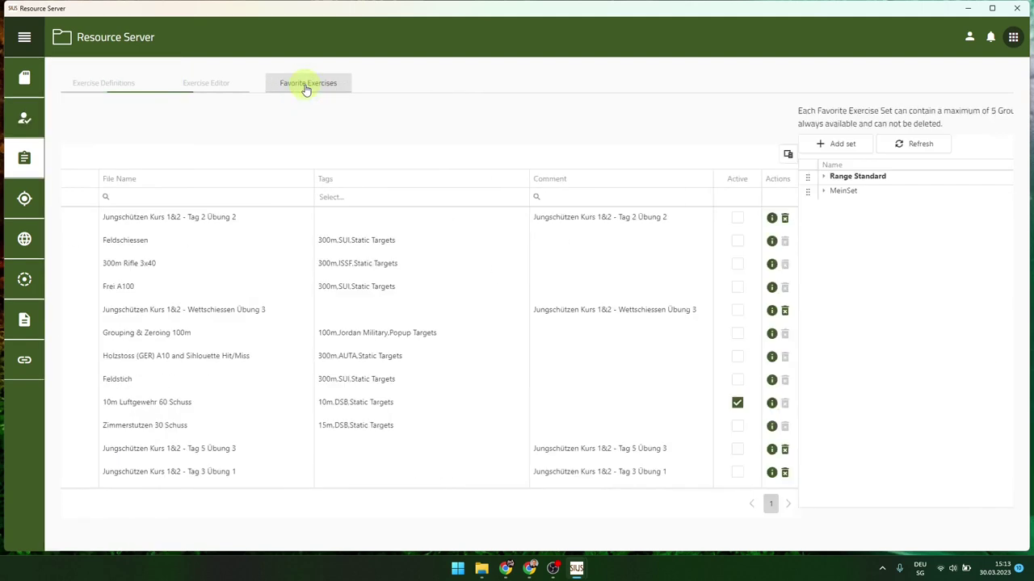
click(88, 192)
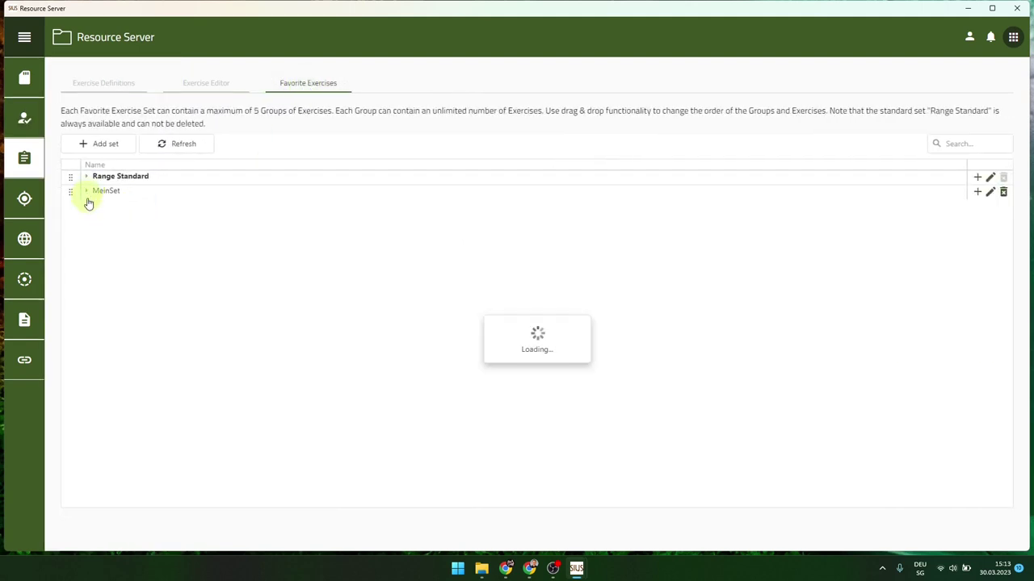
click(87, 176)
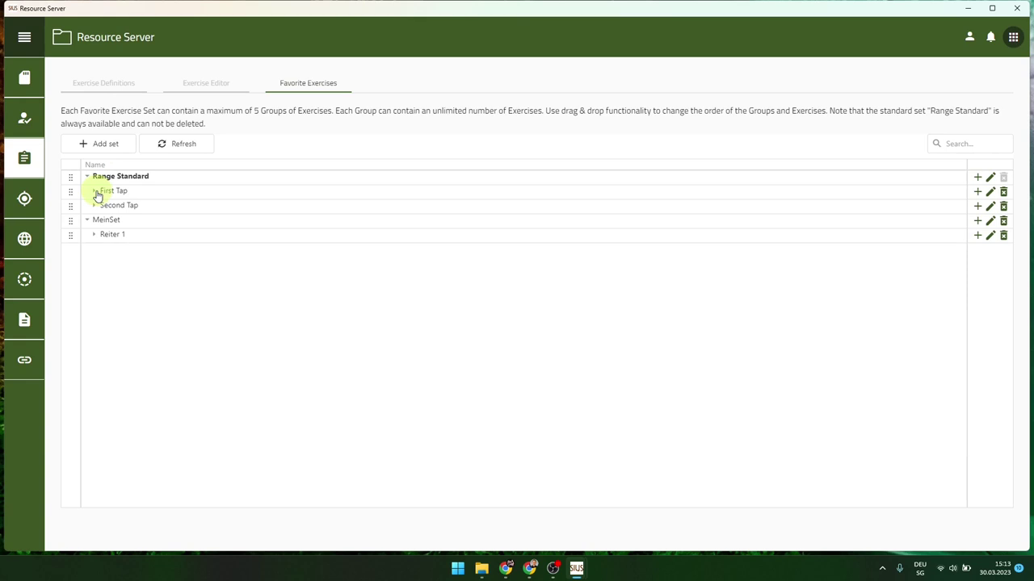
click(94, 192)
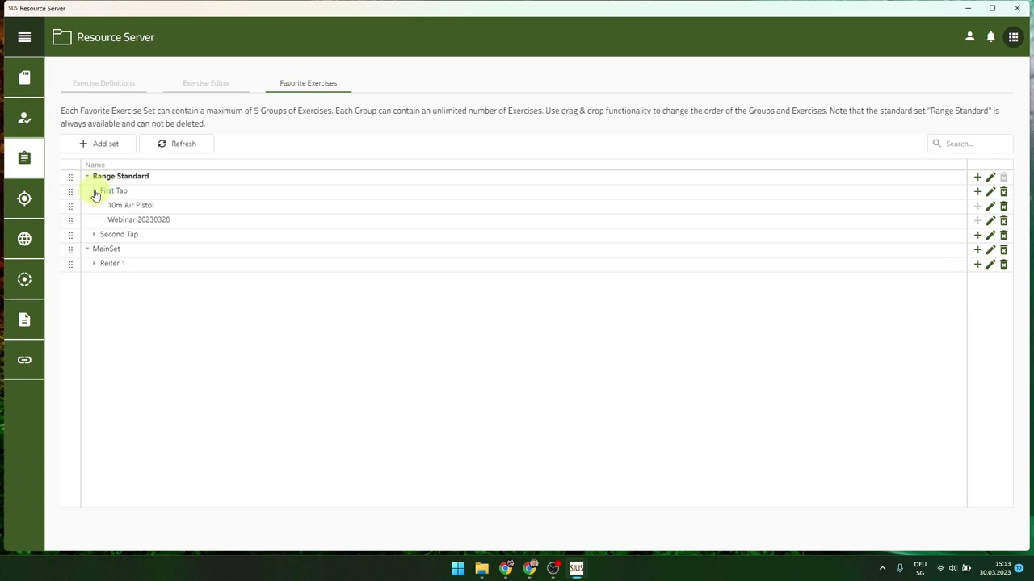
click(94, 234)
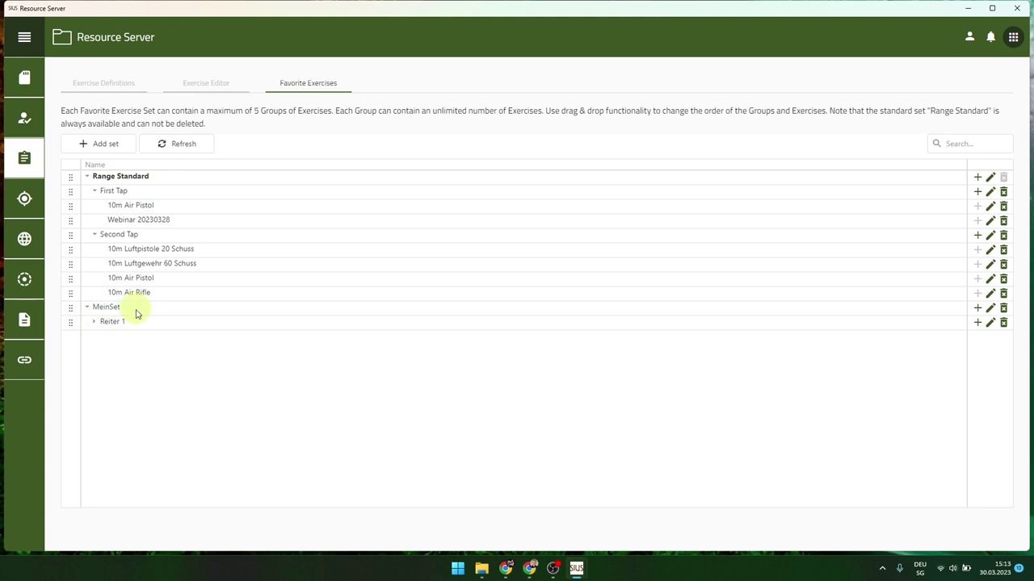
click(95, 322)
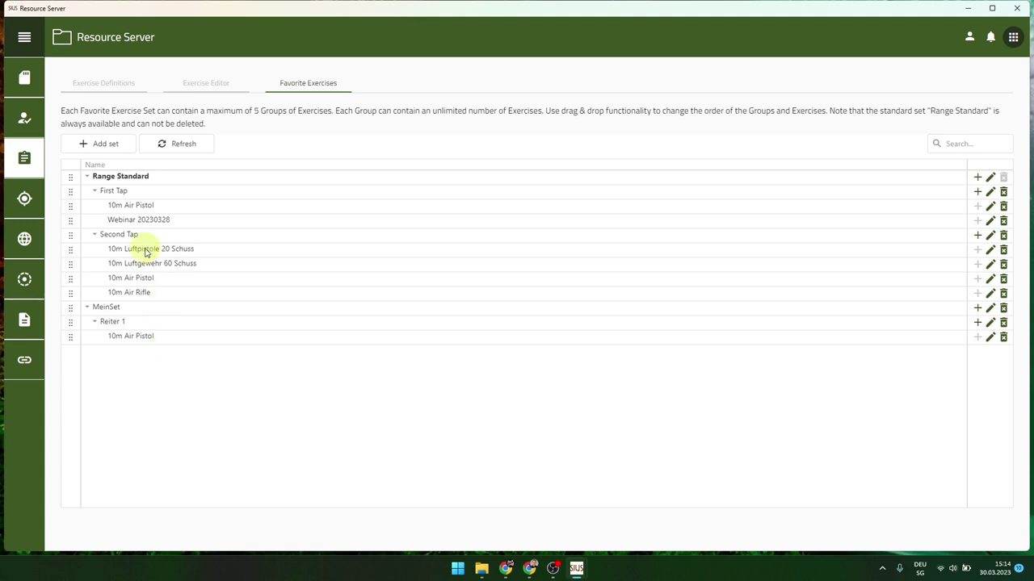
click(111, 84)
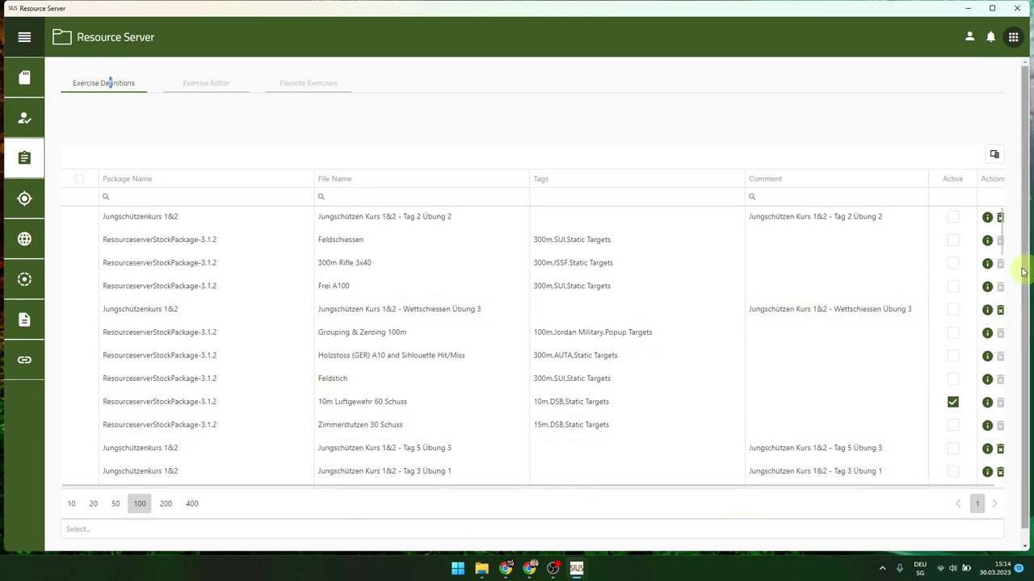
Step: Scroll the Exercise Definitions table, then switch to the Exercise Editor with its wizard panel
drag(1001, 241, 960, 220)
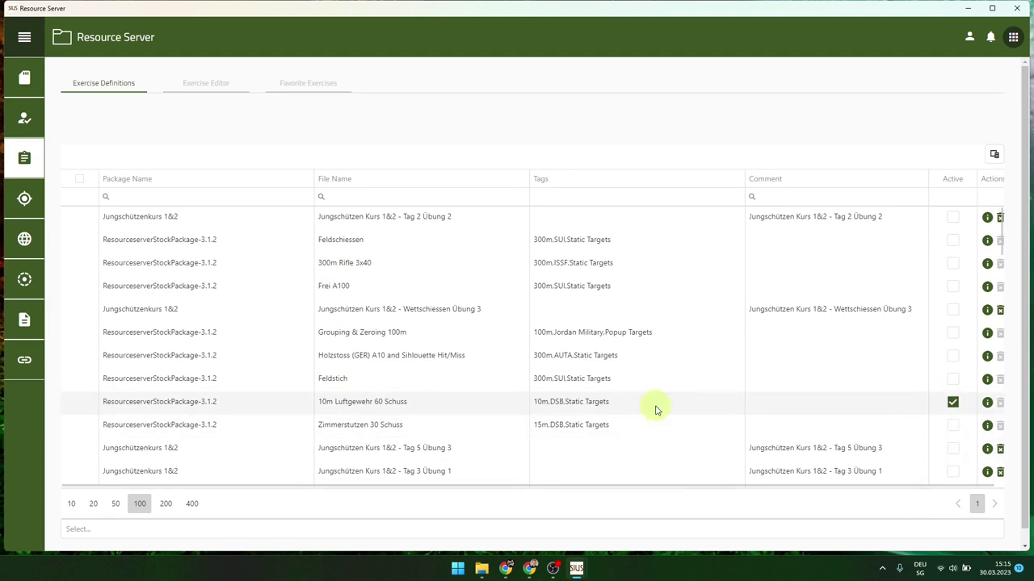
click(207, 89)
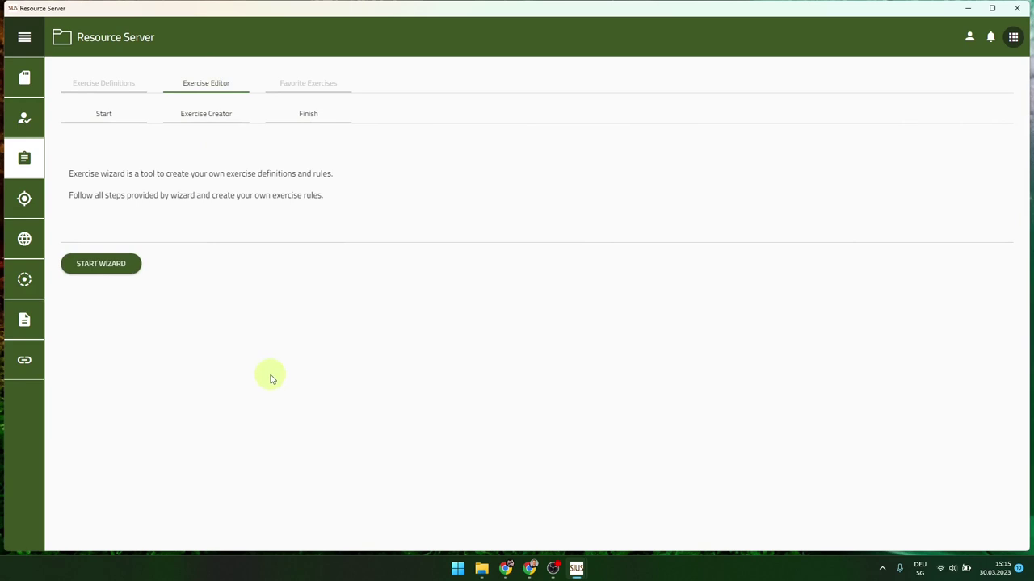
Step: Start the exercise wizard and choose CREATE NEW to build an exercise from scratch
click(97, 268)
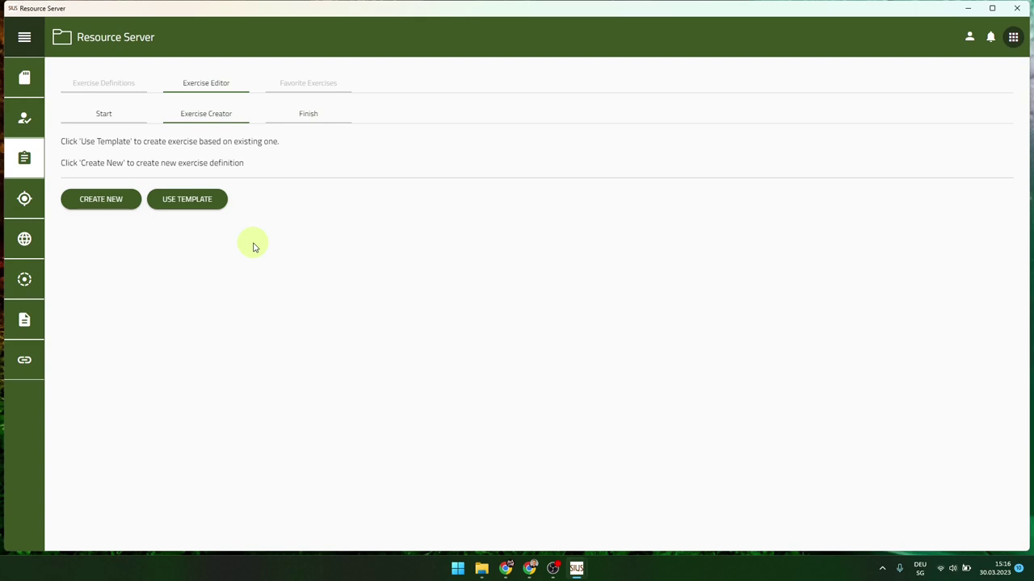
click(111, 205)
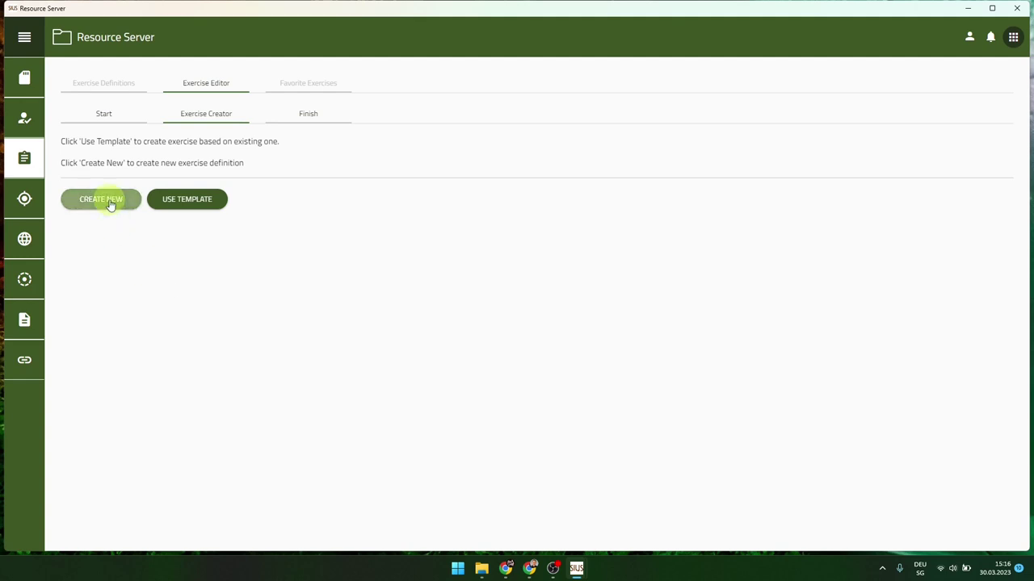
Step: Start a new exercise definition and look over the exercise-type list without choosing a type
click(111, 204)
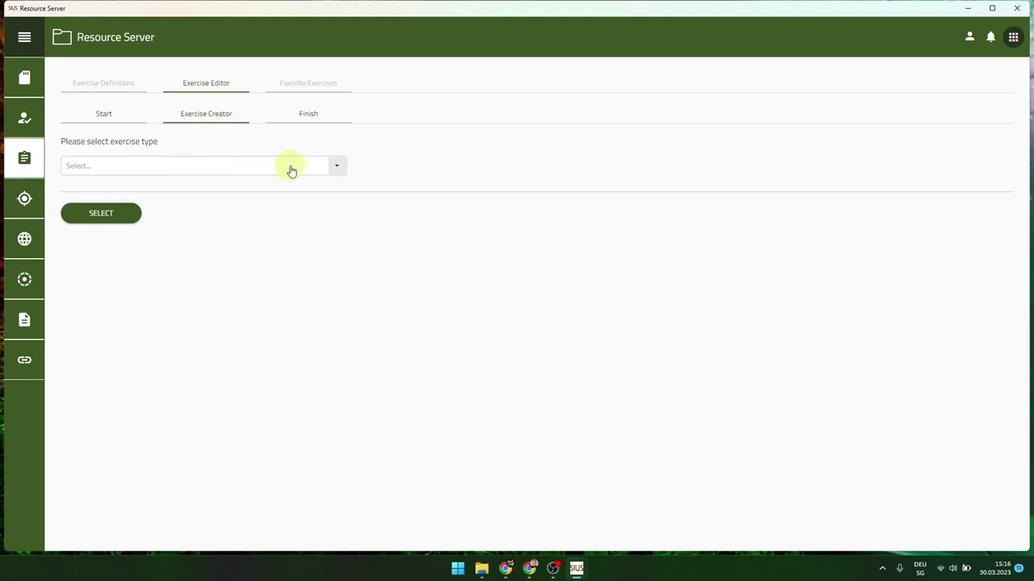
click(336, 168)
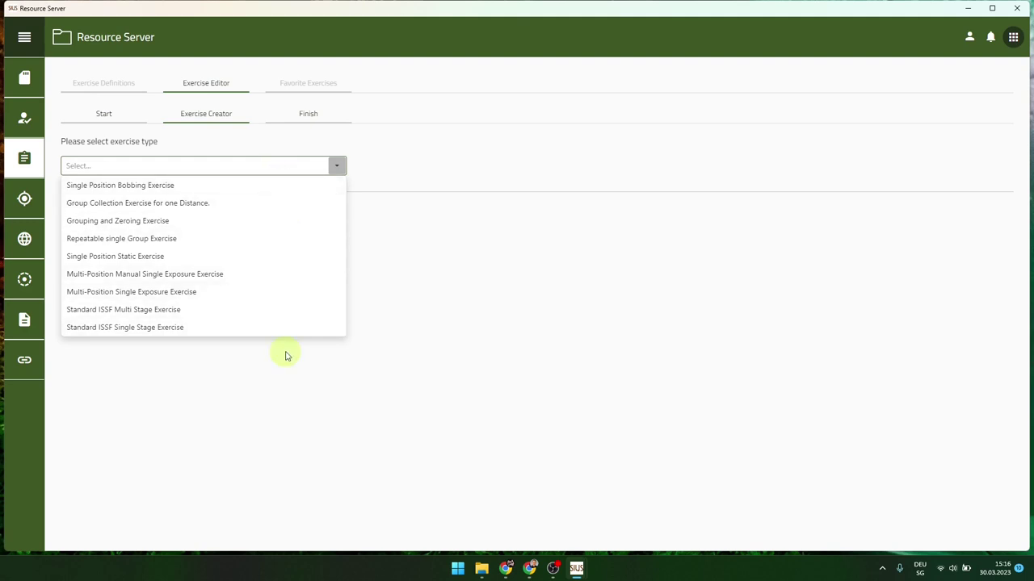
click(563, 232)
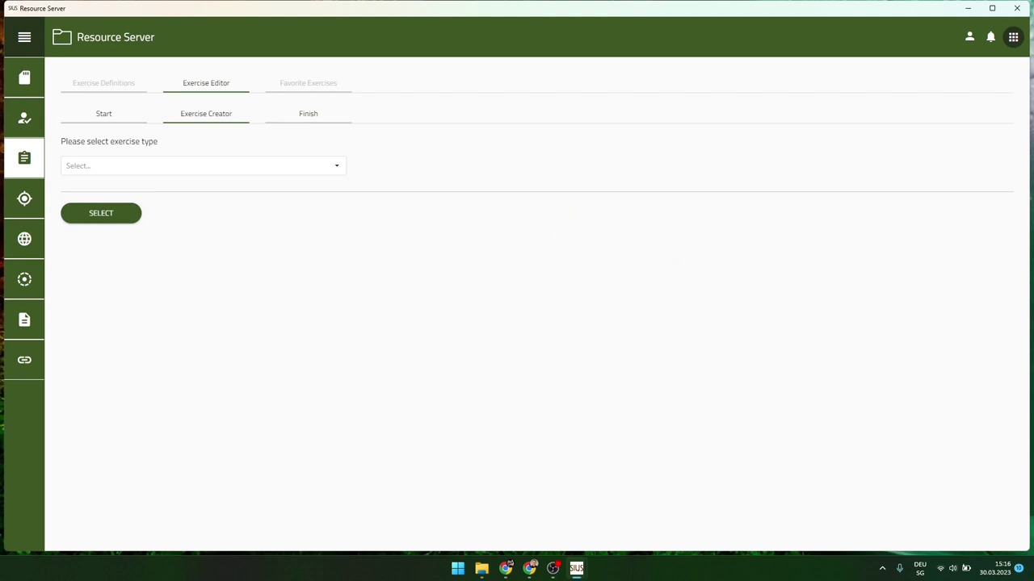
key(alt+Tab)
Step: Search the English SIUS support site for 'exer', open 'Types in Exercise Editor', and place the window top-right
drag(708, 111, 762, 109)
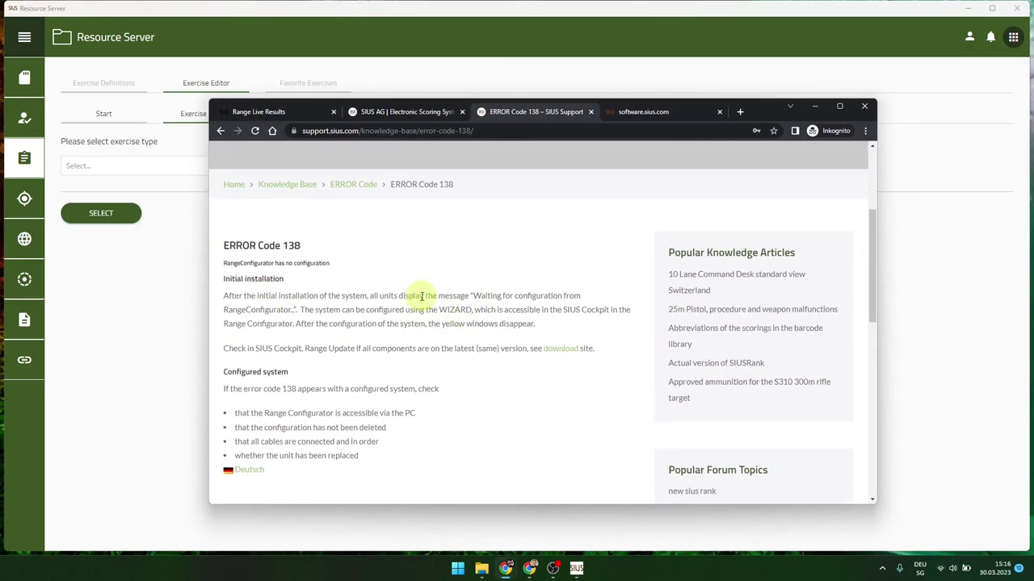
scroll(422, 296, up, 3)
click(645, 175)
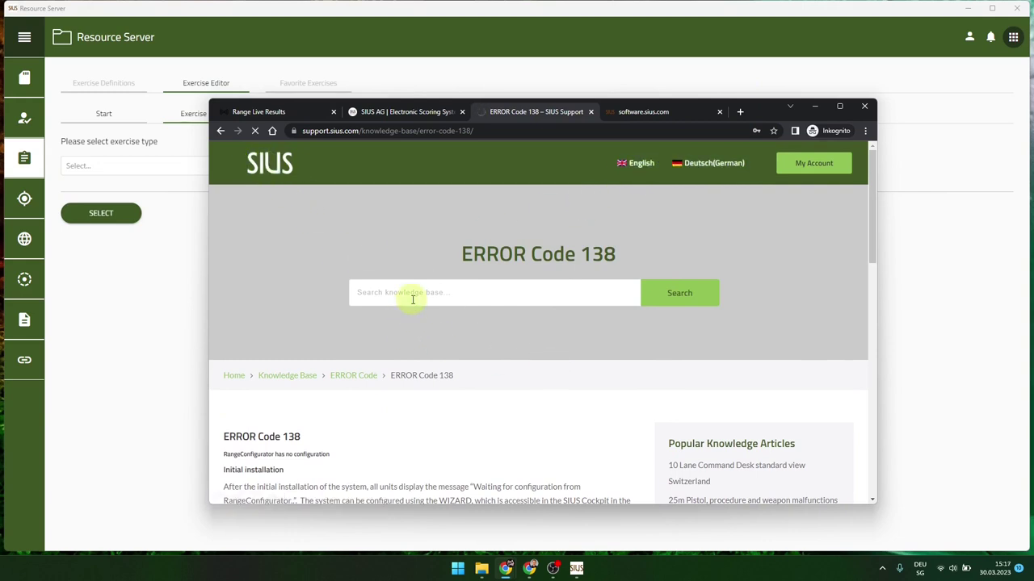
click(448, 294)
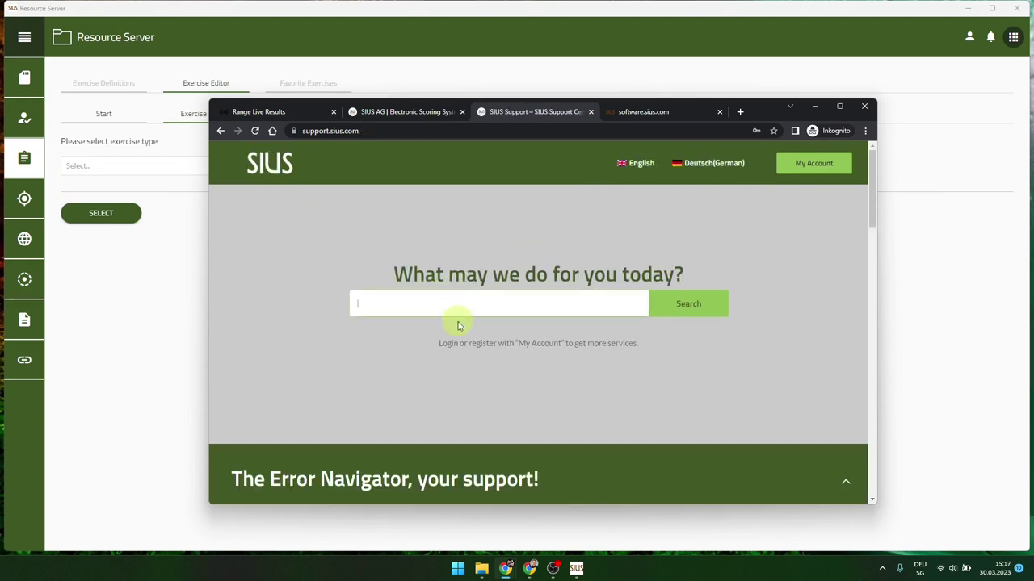
text(ex)
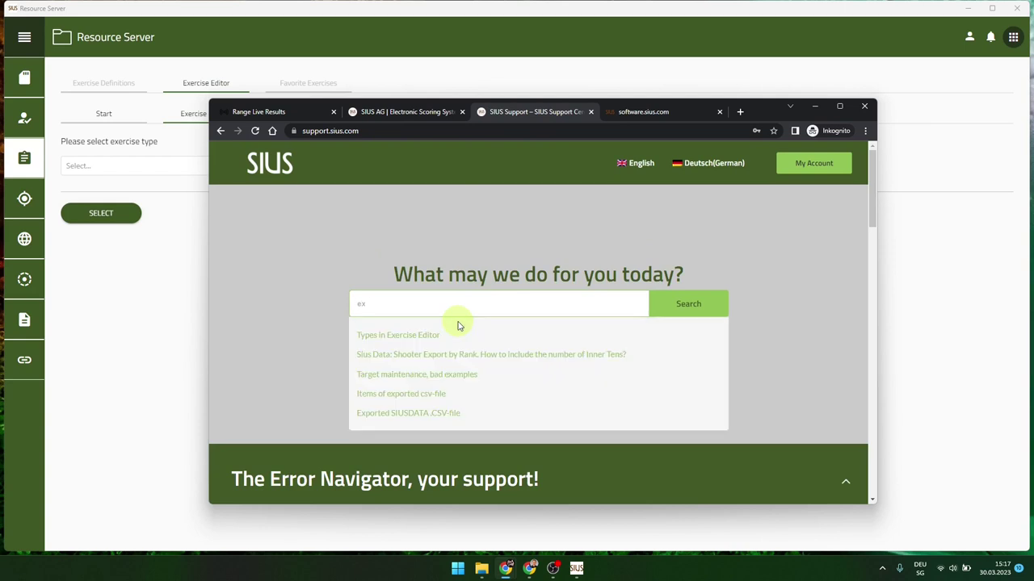
text(er)
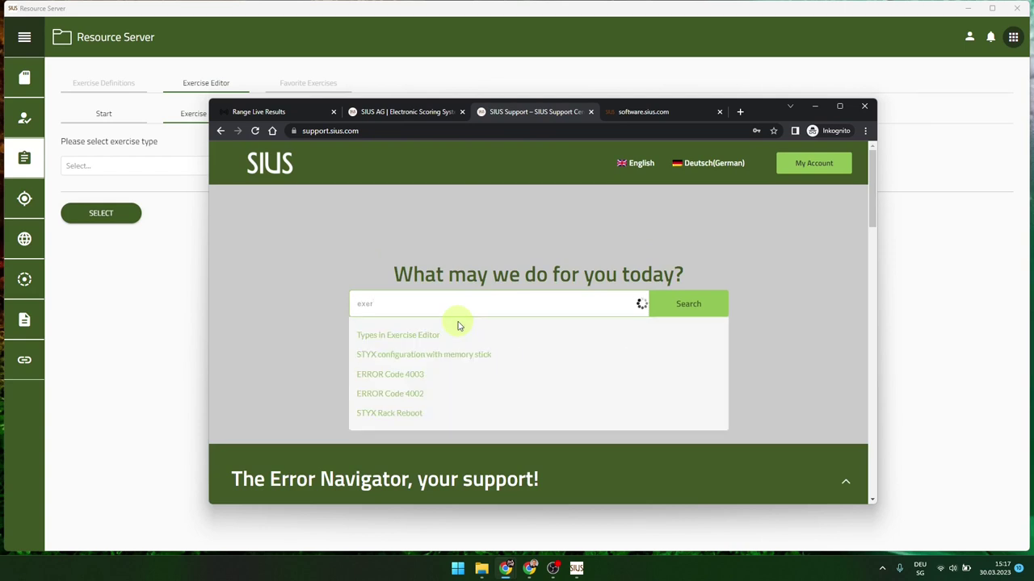
click(400, 334)
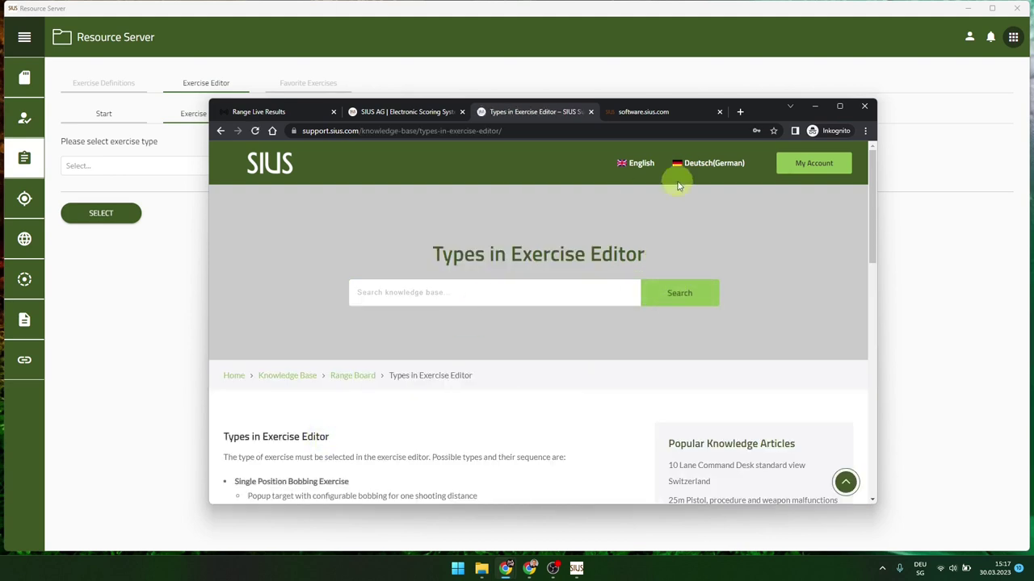
scroll(553, 372, down, 3)
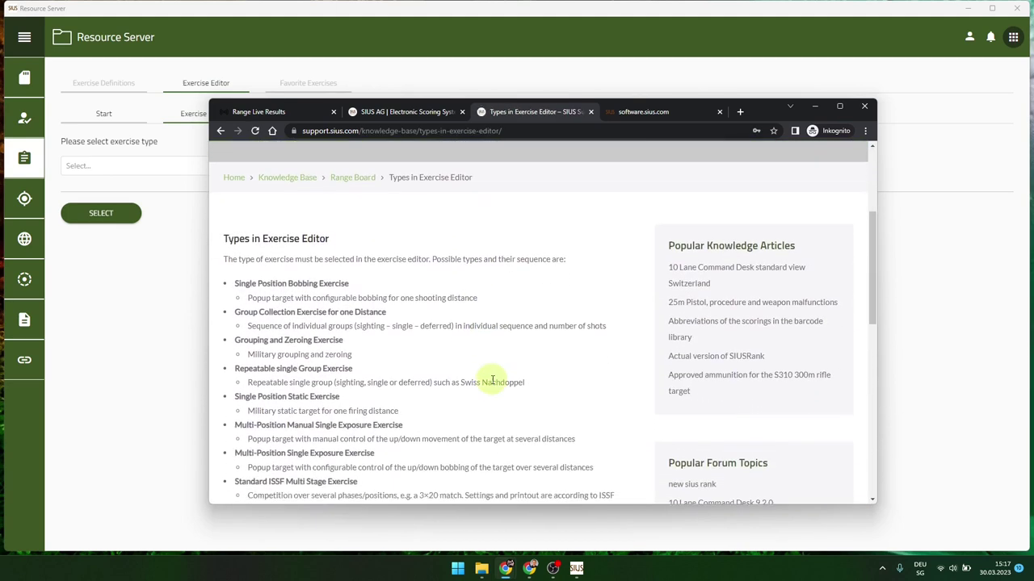
drag(764, 112, 932, 85)
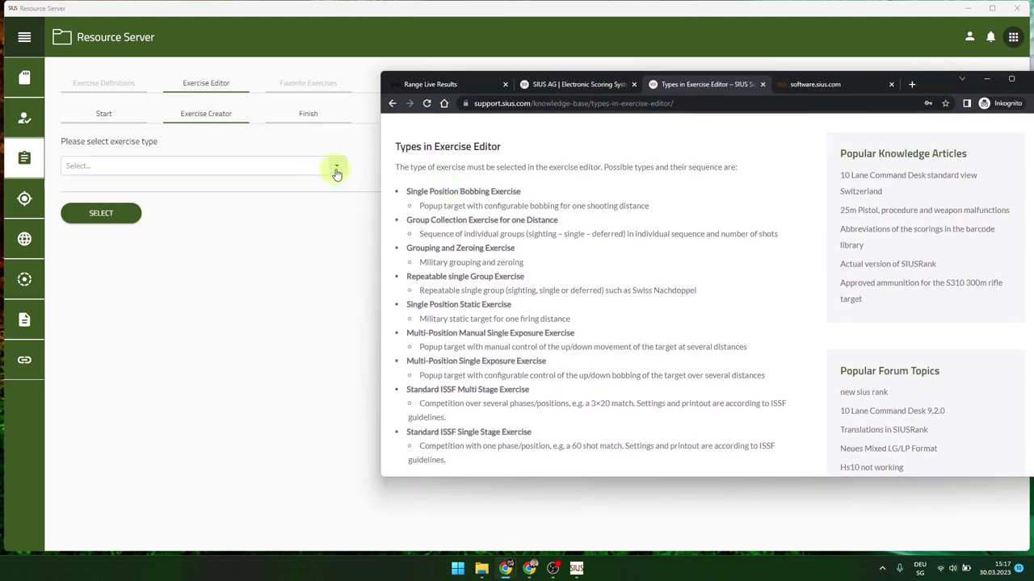
Step: Compare the exercise types with the support article, then pick Group Collection Exercise for one Distance
click(336, 168)
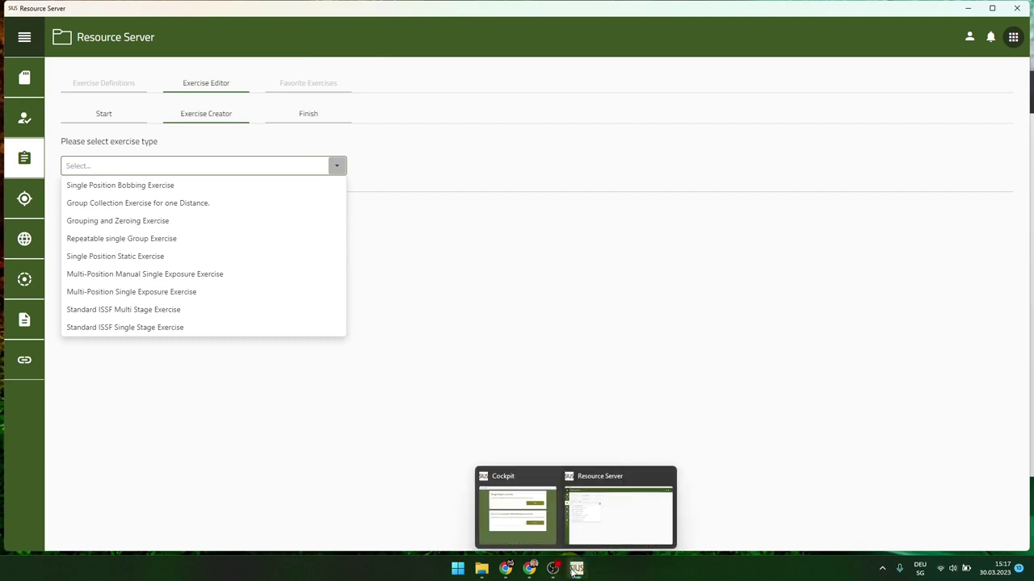
mouse_move(505, 567)
click(554, 523)
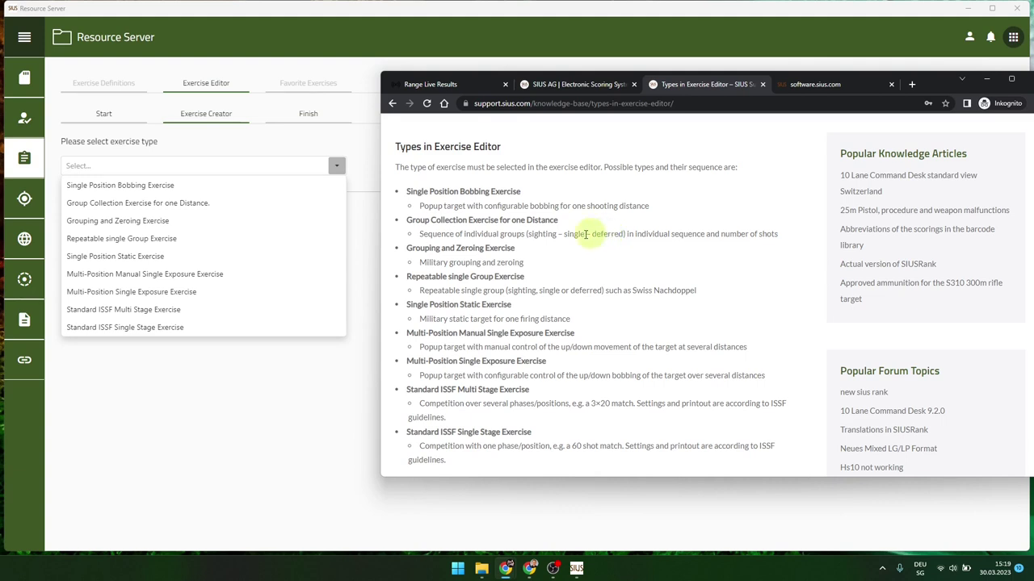
click(132, 202)
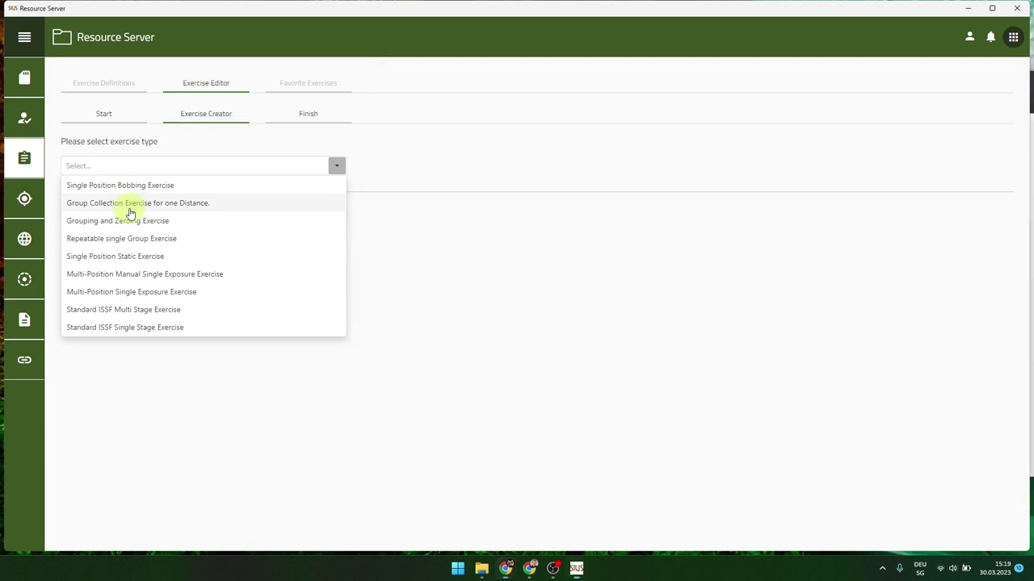
Step: Confirm the exercise type, set the target position to 10m, and continue to Group Definitions
click(104, 216)
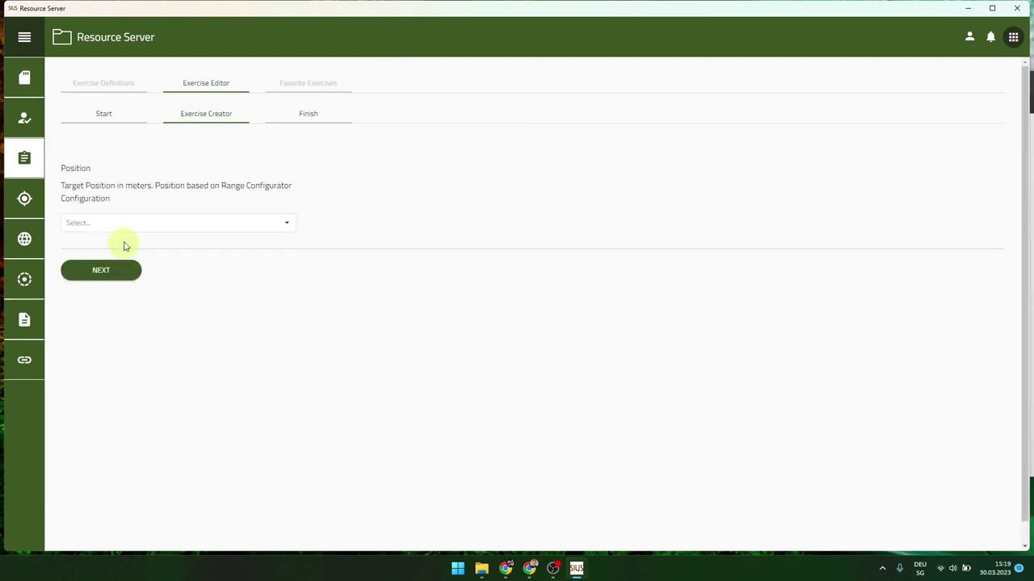
click(127, 230)
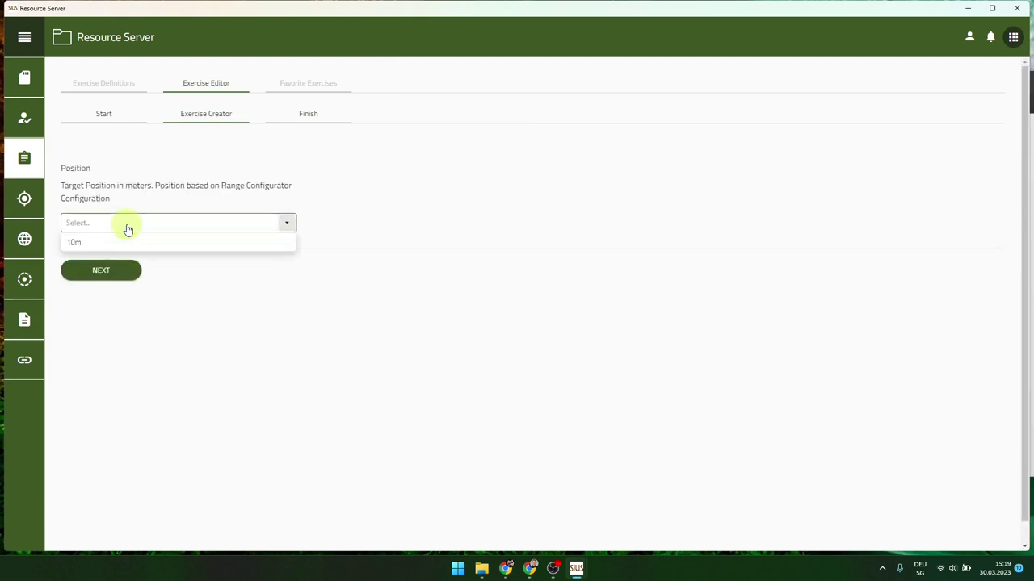
click(88, 245)
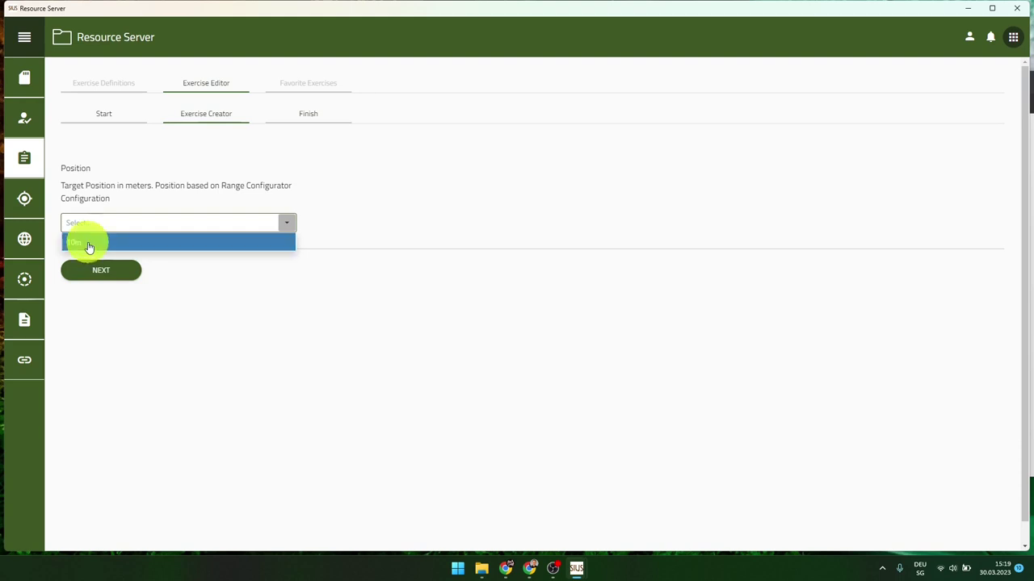
click(108, 278)
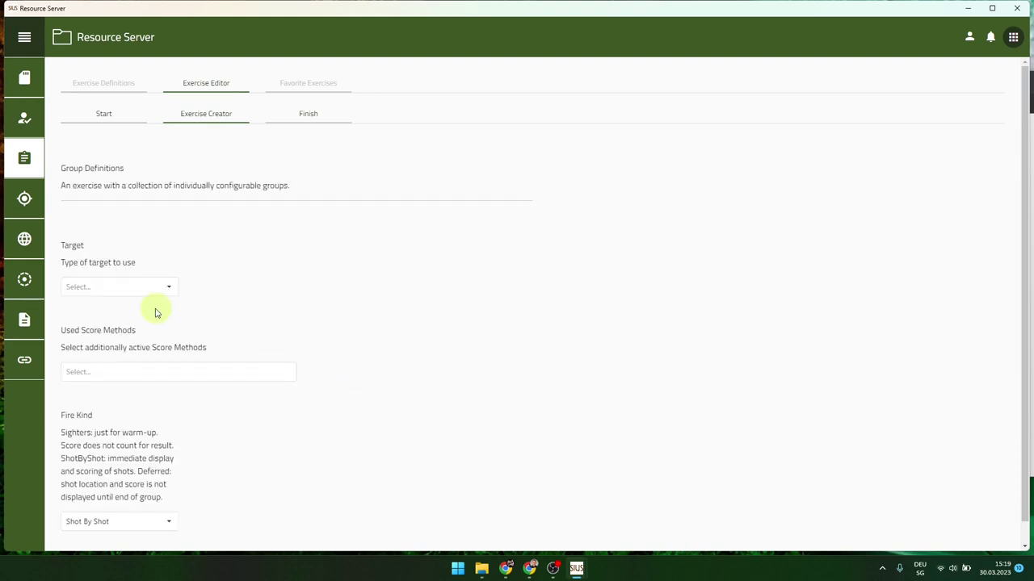
Step: Use the 10m Air Pistol Target with Integer, Tenth and Abstand vom Zentrum [mm] score methods
click(171, 289)
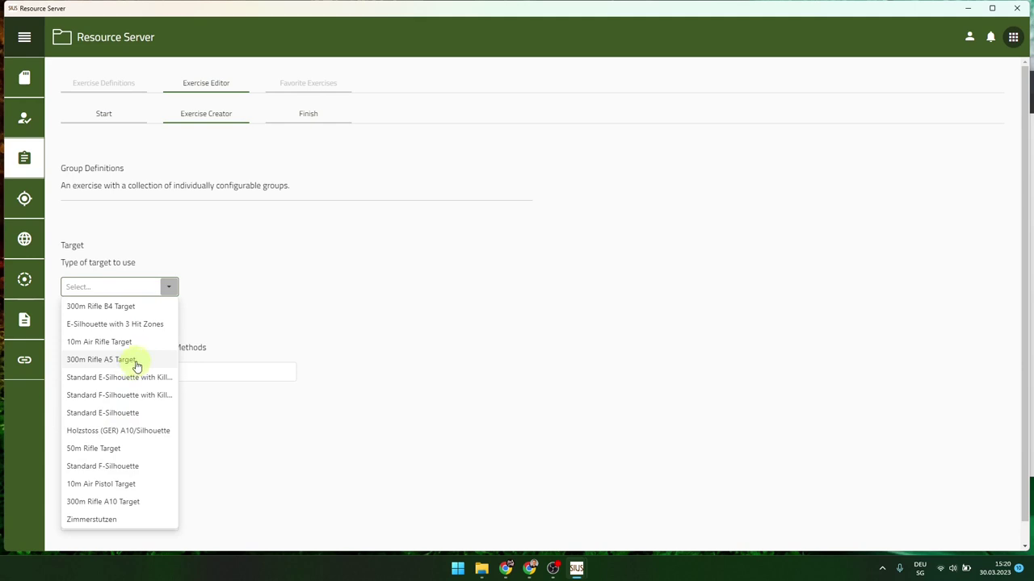
click(159, 486)
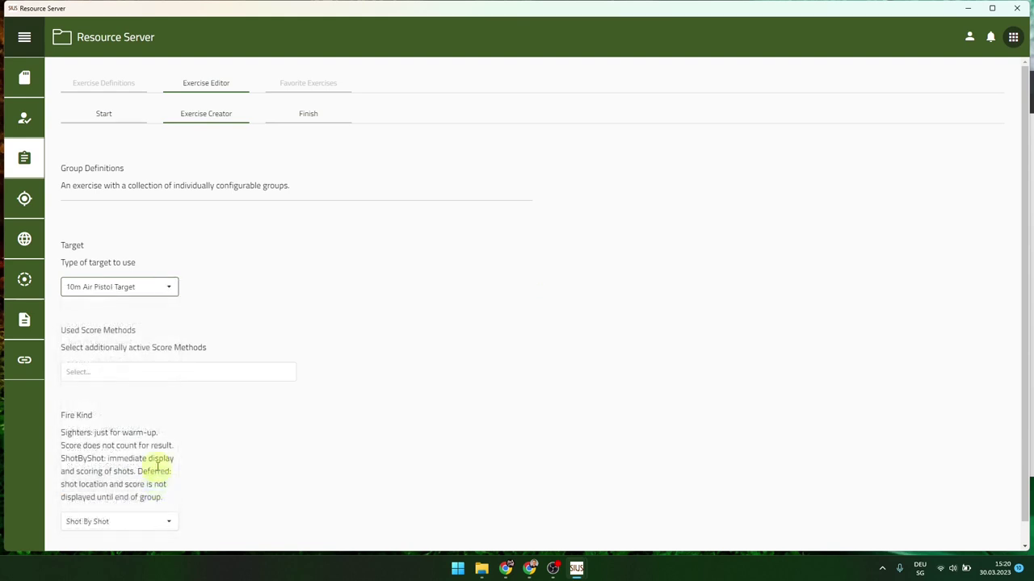
click(123, 374)
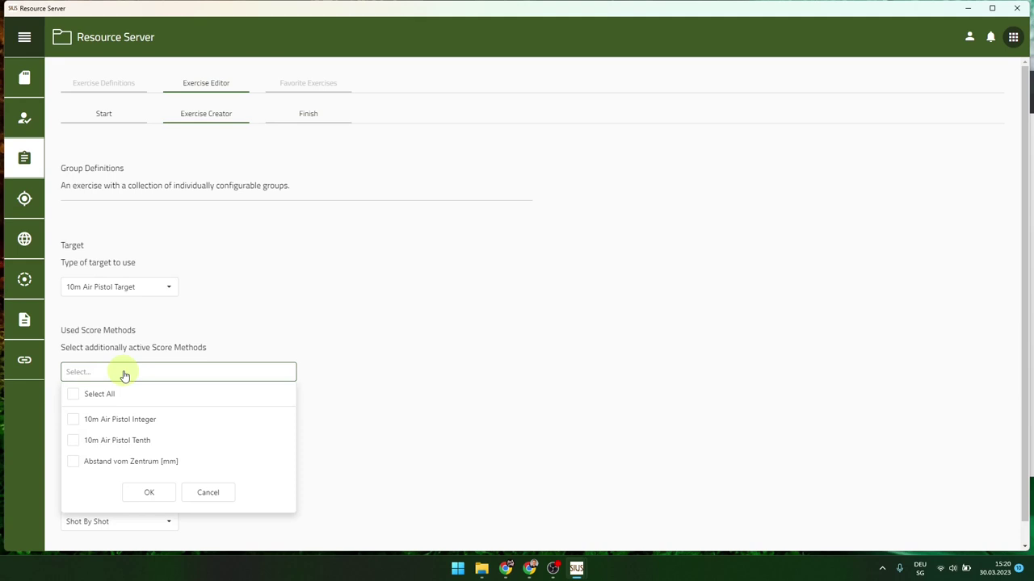
click(73, 396)
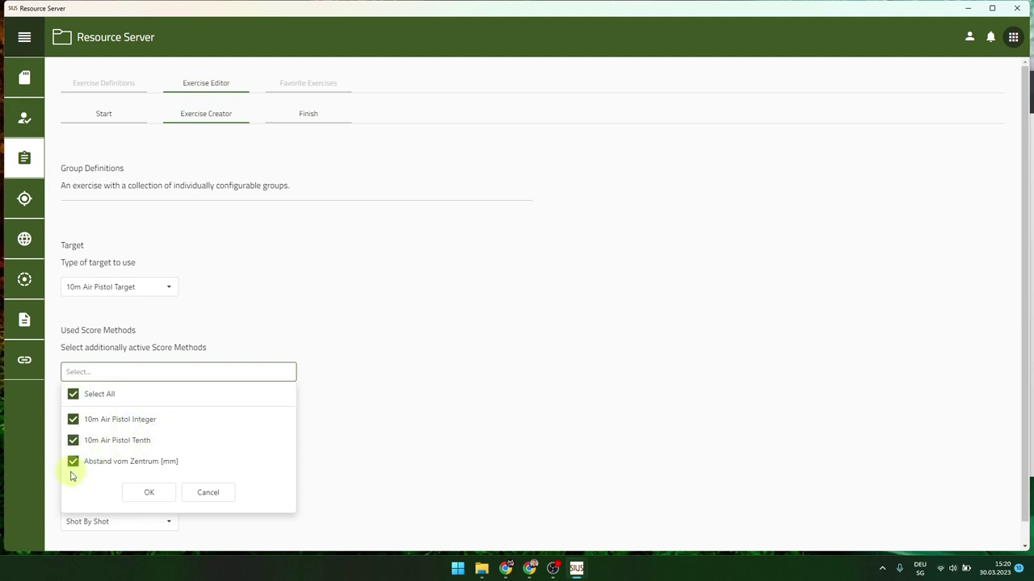
click(74, 441)
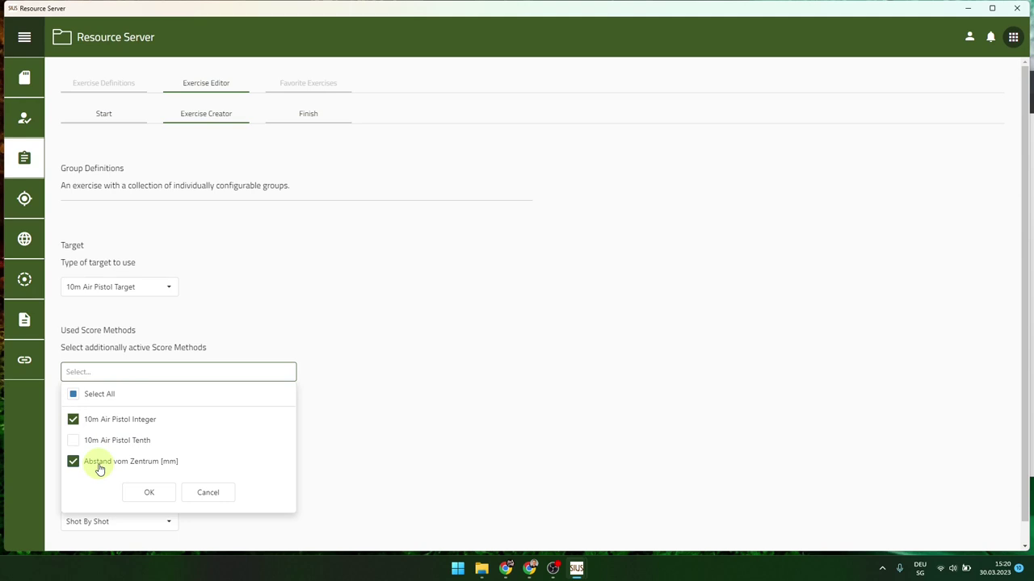
click(105, 440)
click(150, 493)
scroll(328, 436, down, 1)
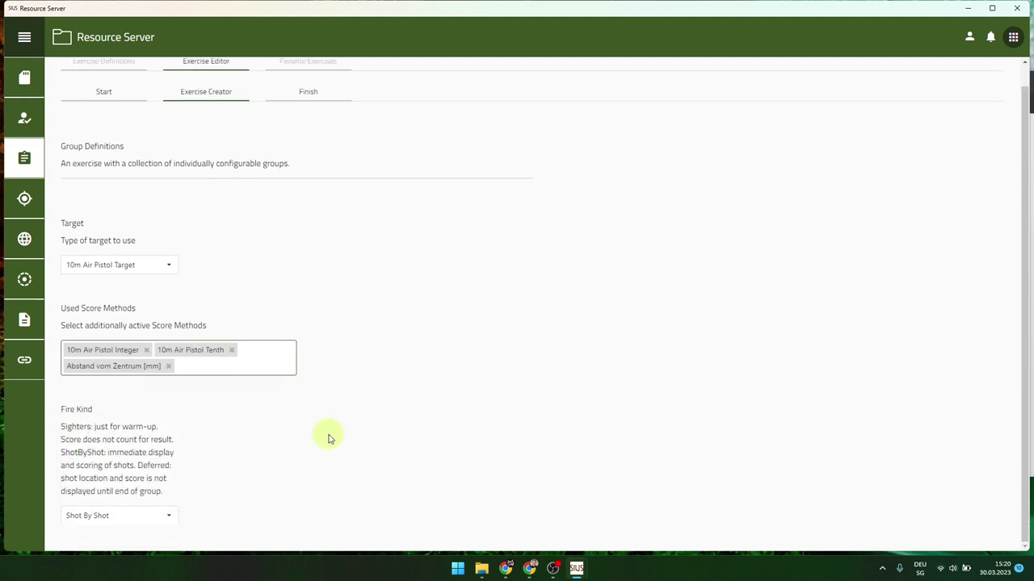
Step: Make the first group Sighters with 2 rounds printing the best shot, then add a second group
click(170, 517)
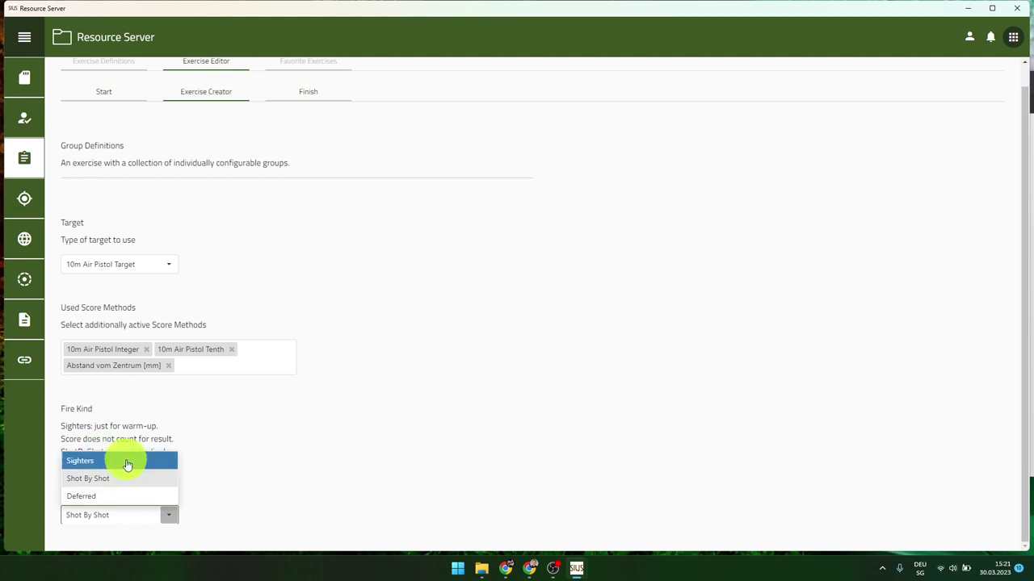
click(121, 461)
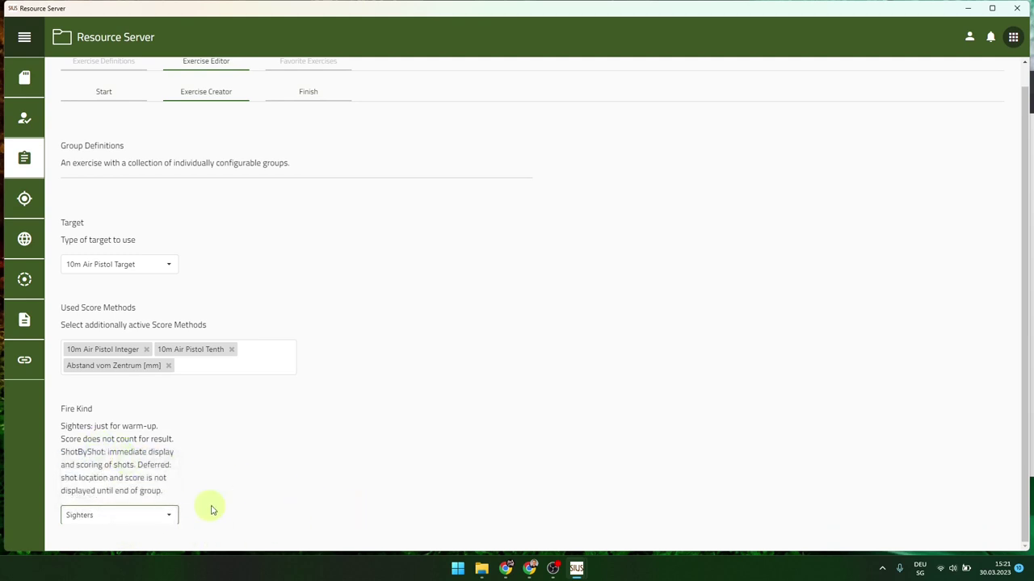
key(Tab)
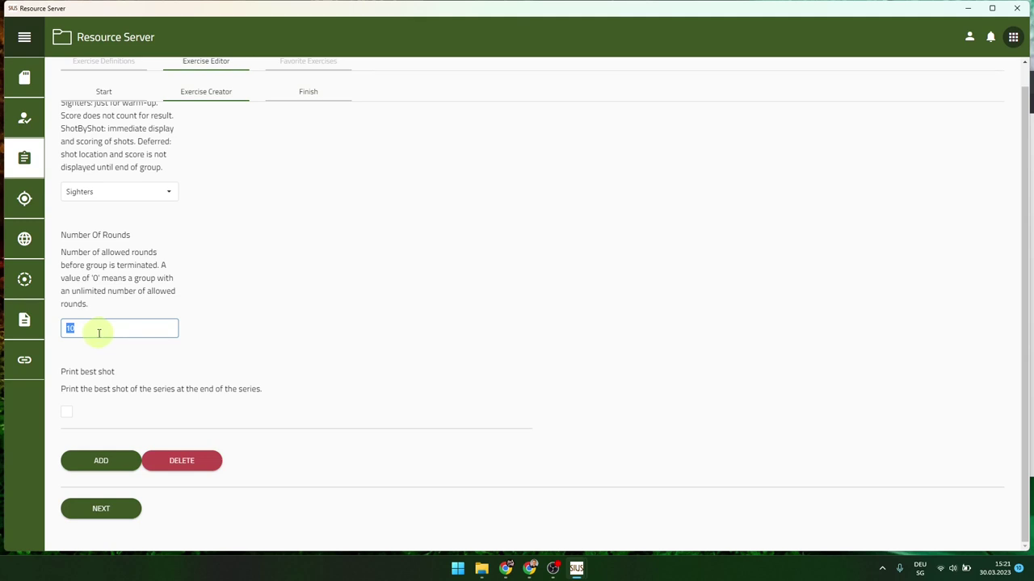
text(2)
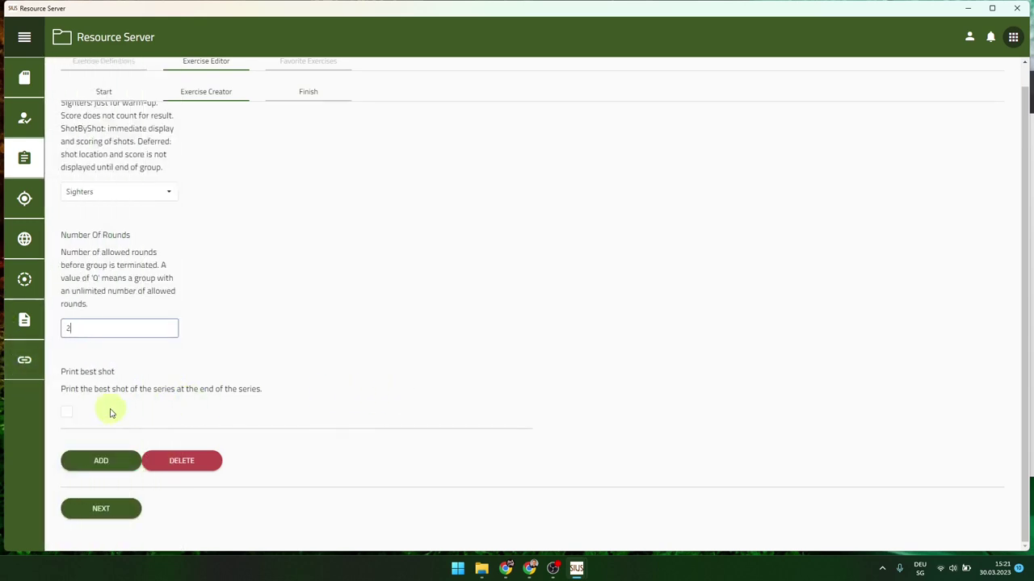
click(67, 412)
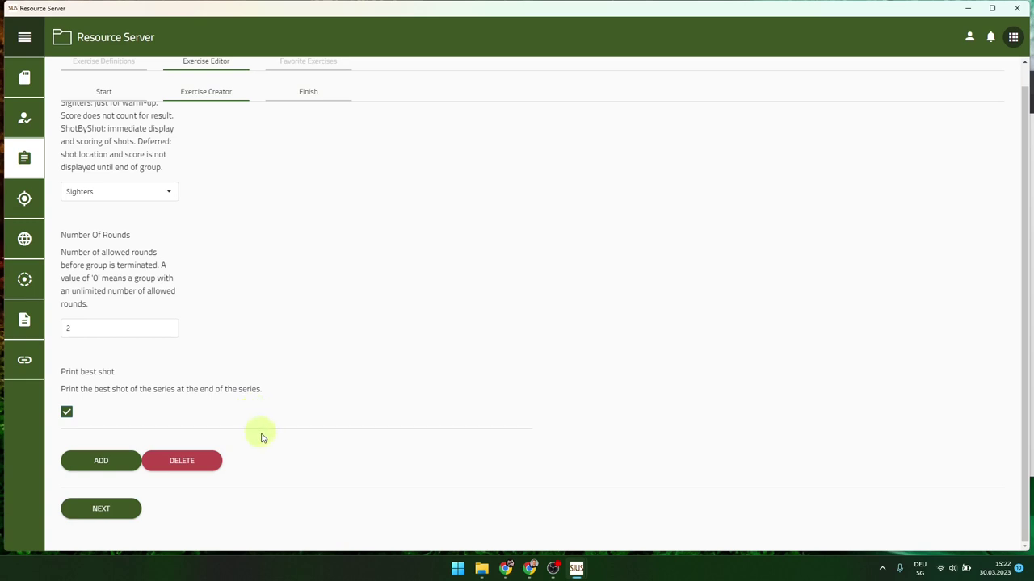
click(92, 462)
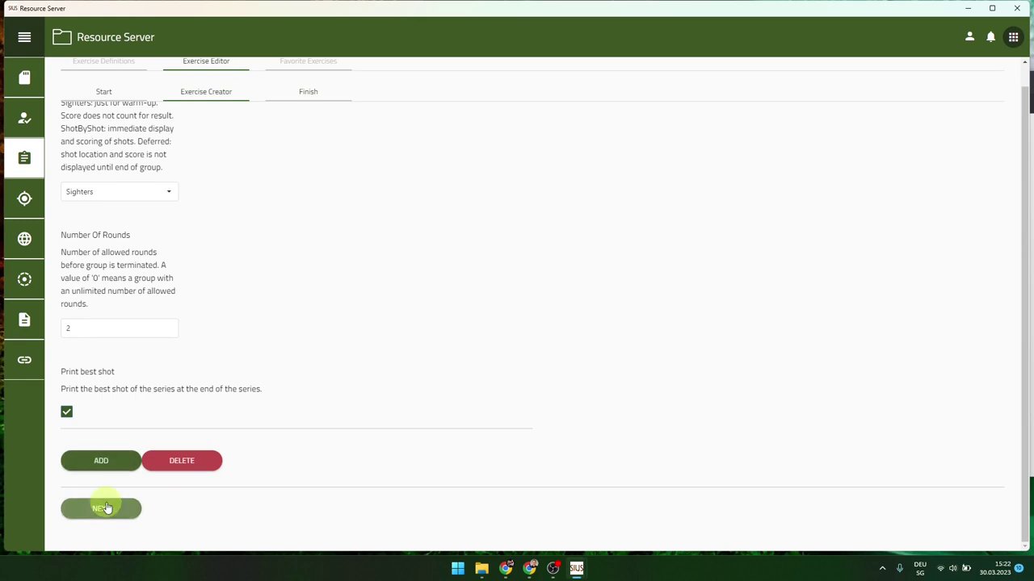
click(110, 462)
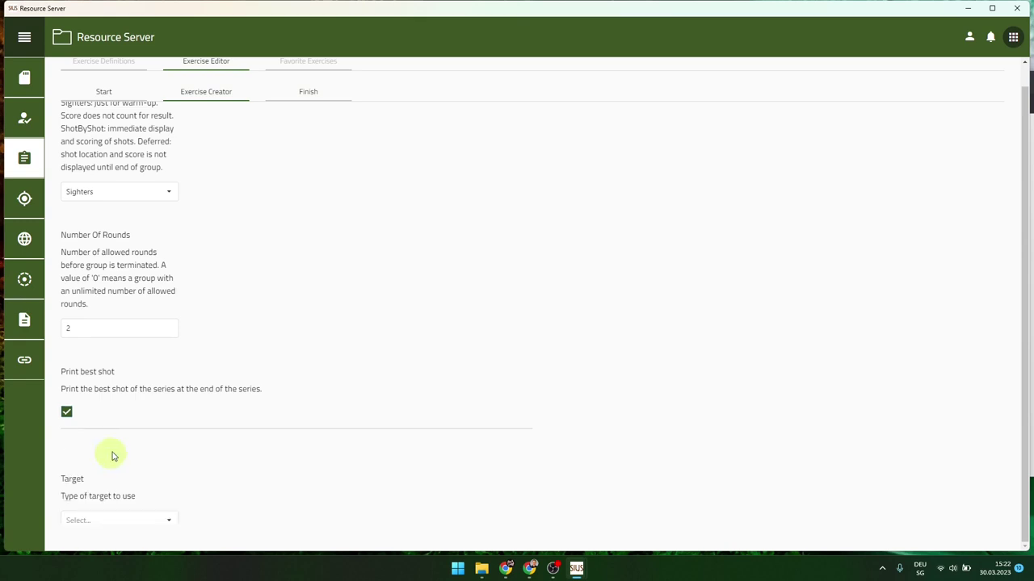
Step: Give the second group the 10m Air Pistol Target with all score methods selected
click(162, 520)
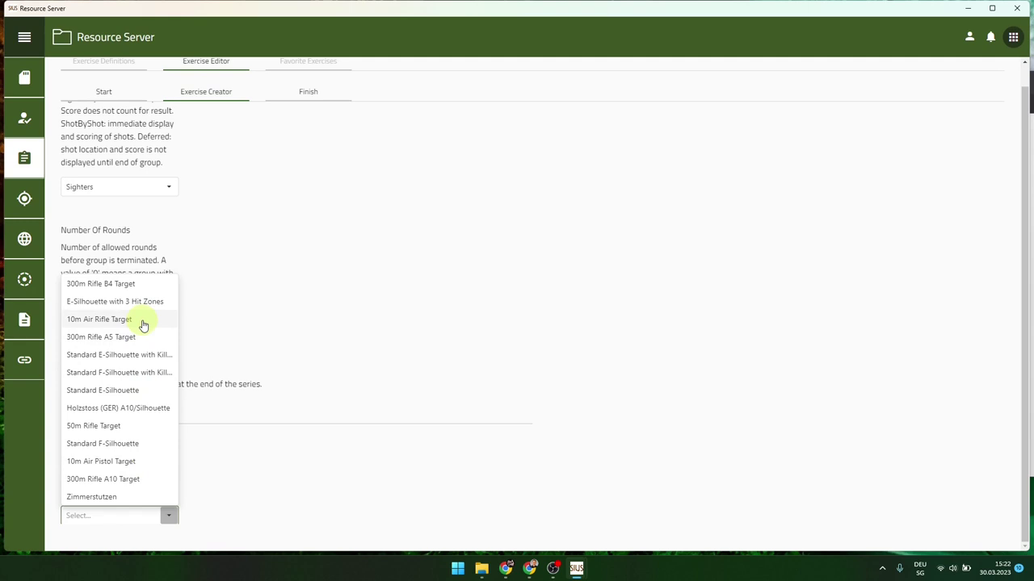
click(146, 462)
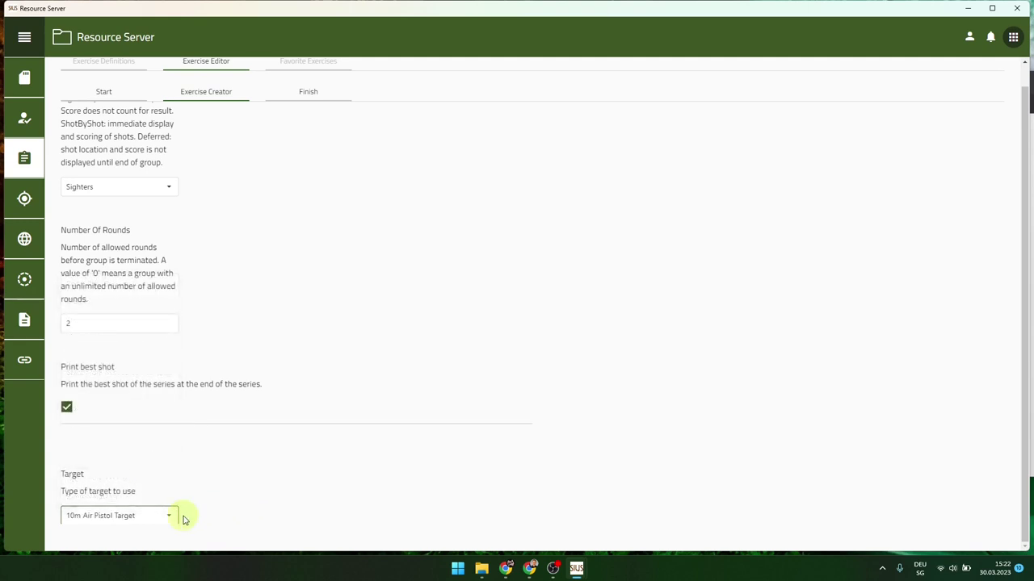
scroll(286, 520, down, 3)
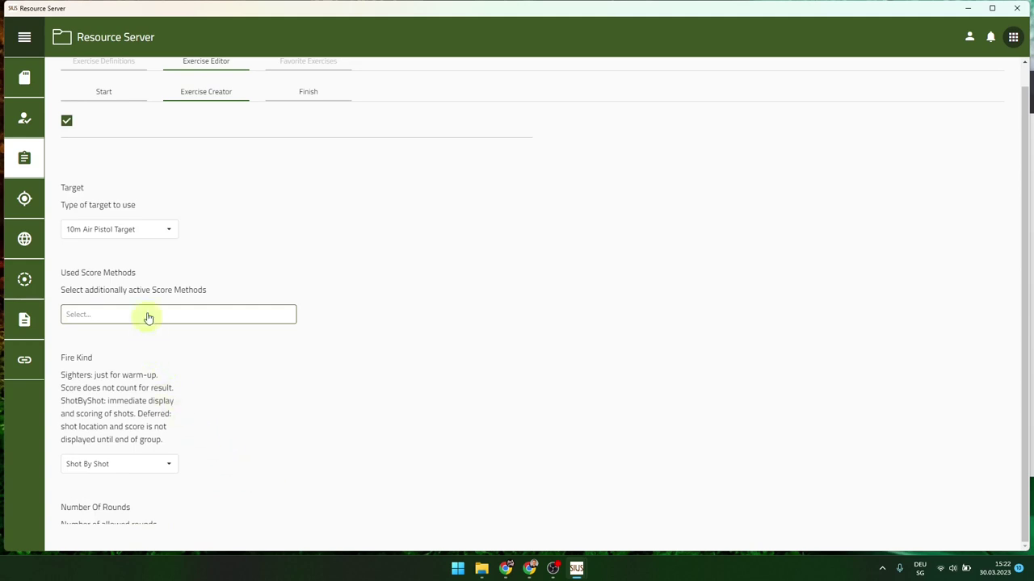
click(124, 322)
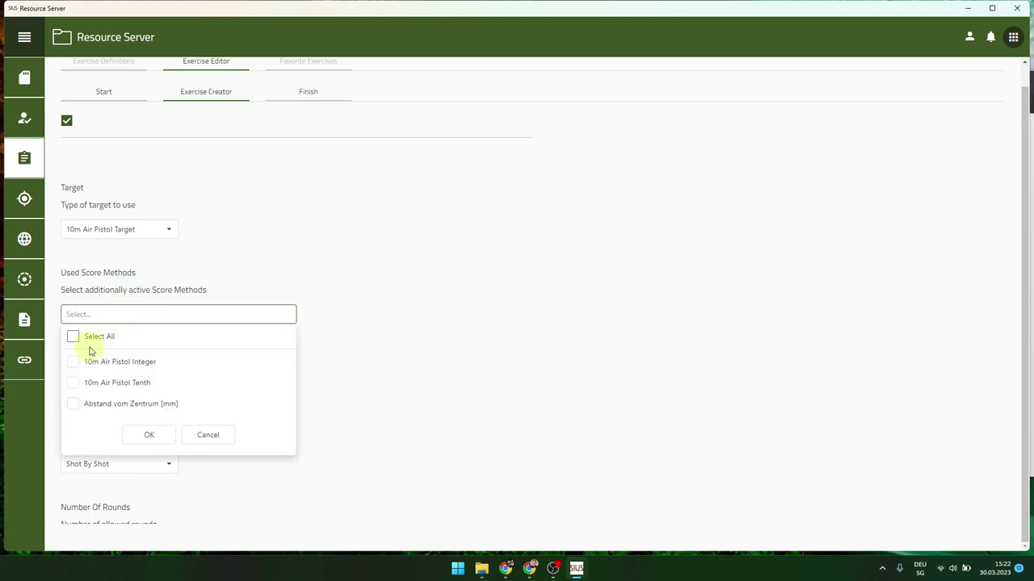
click(74, 337)
click(144, 438)
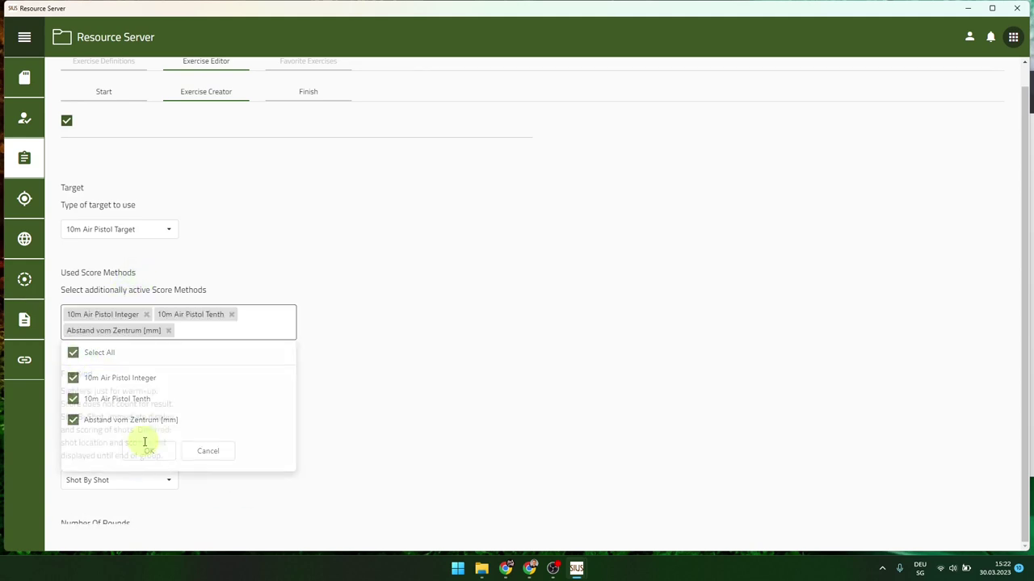
Step: Keep the second group as Shot By Shot with 10 rounds and enable best-shot printing
click(167, 484)
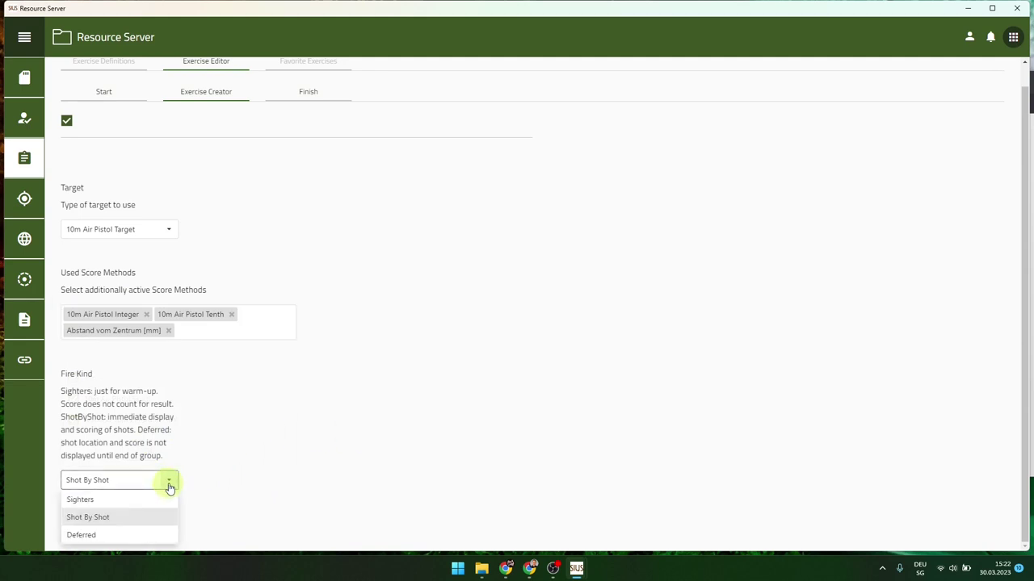
click(141, 521)
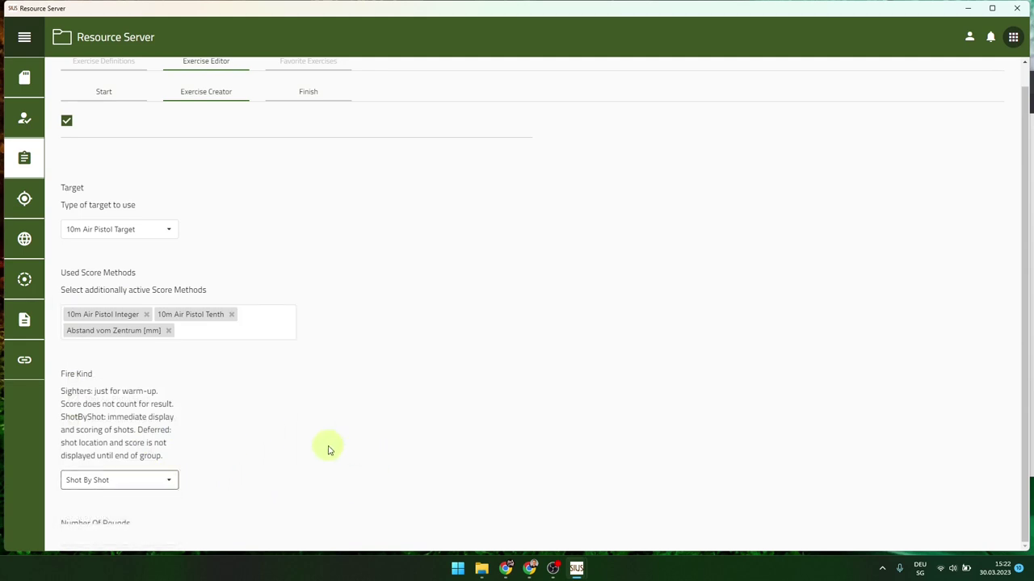
key(Tab)
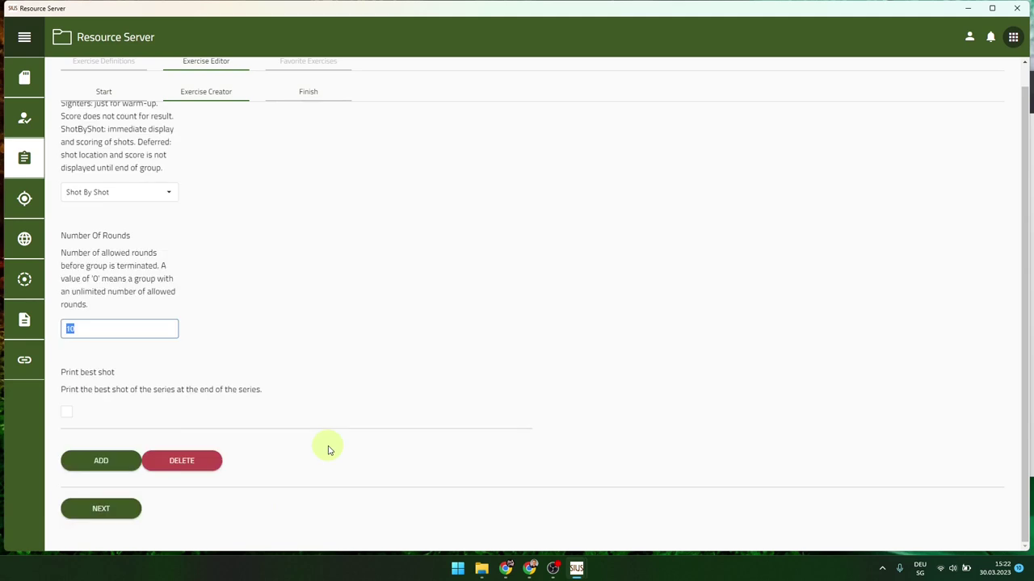
click(67, 415)
click(67, 415)
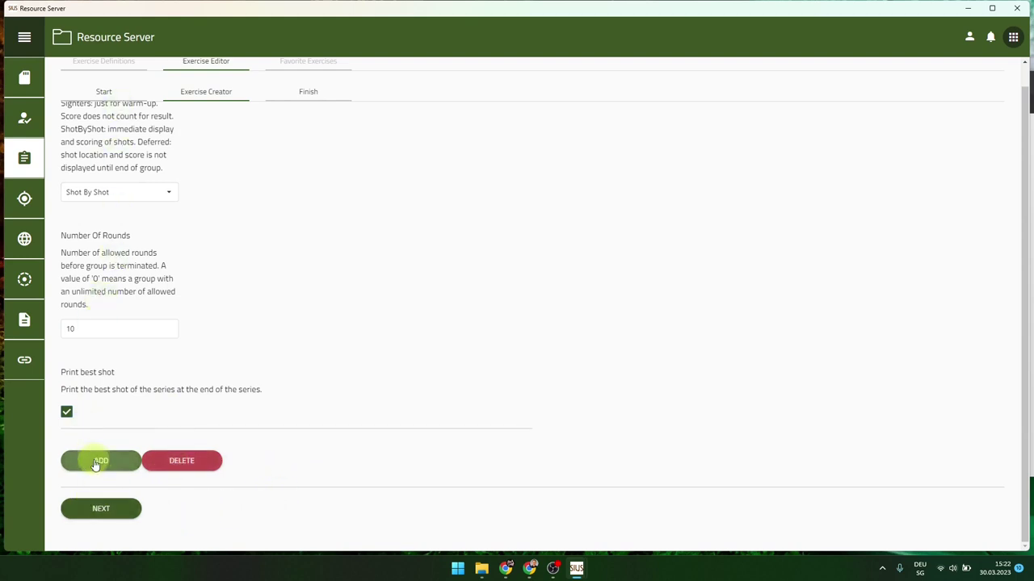
Step: Move to the printout settings and keep the Left and Right column format
click(109, 514)
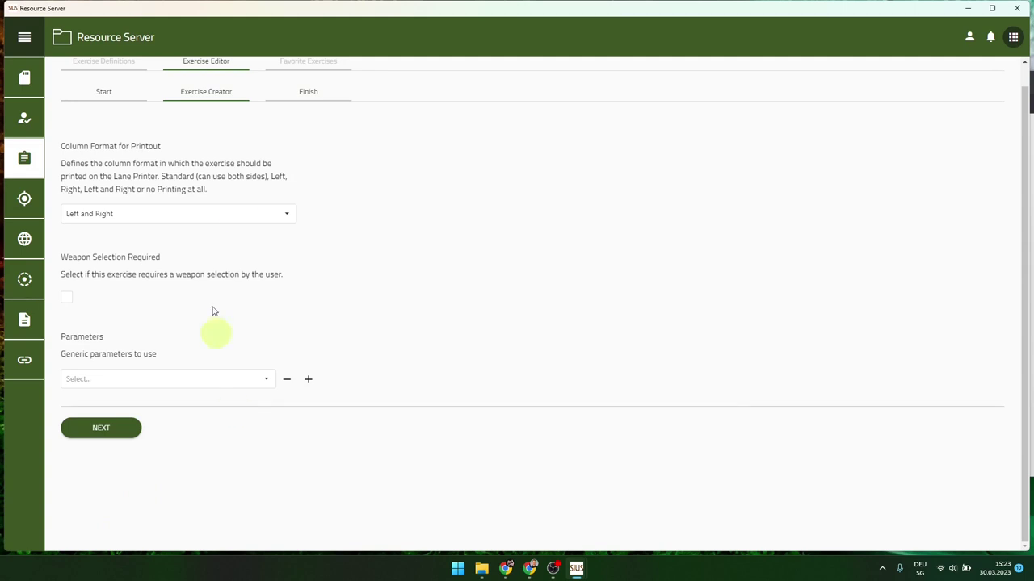
click(286, 218)
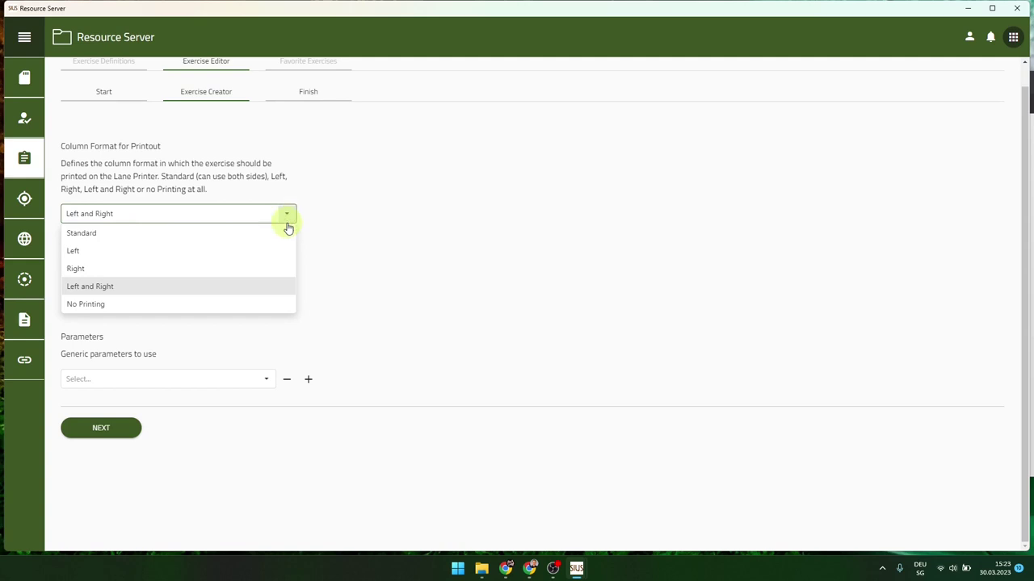
click(388, 239)
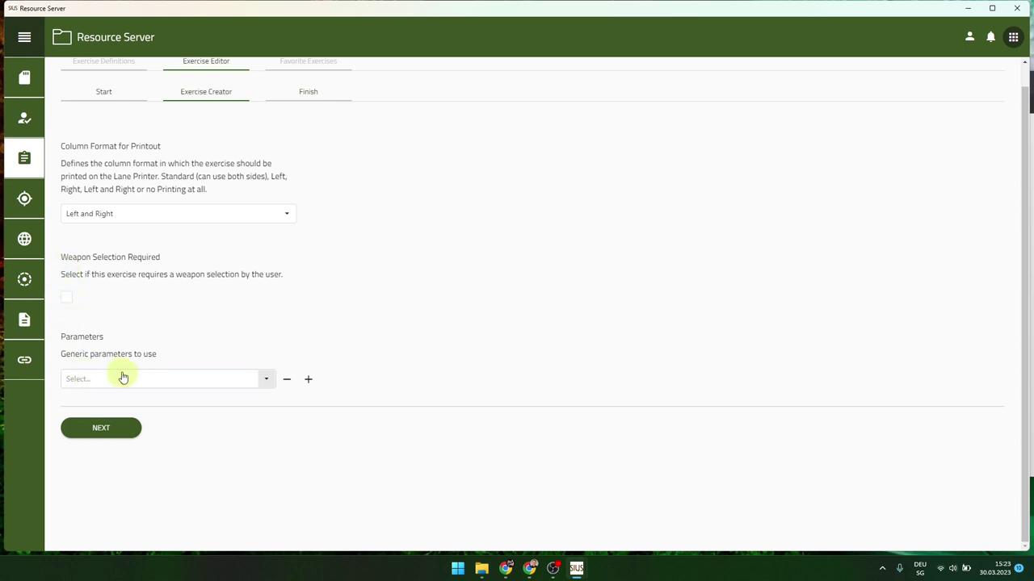
Step: Add the MPI and Extreme Spread generic parameters and continue to the Comment step
click(269, 381)
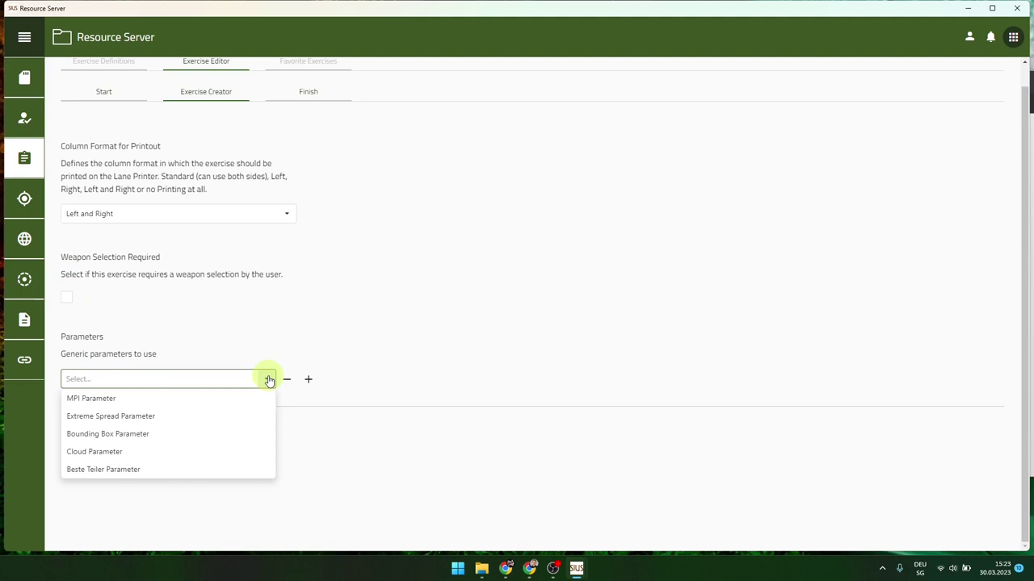
click(107, 404)
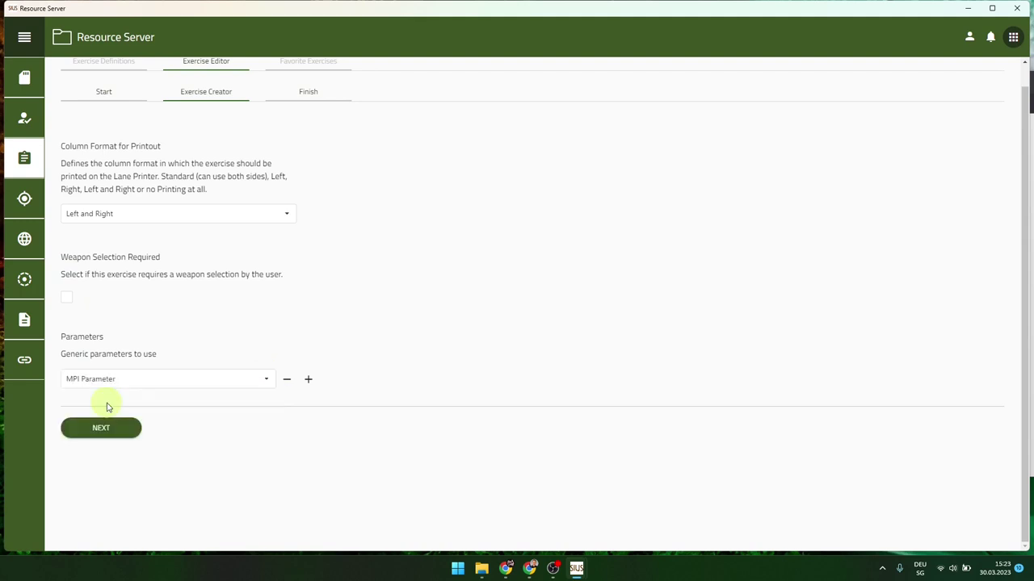
click(308, 380)
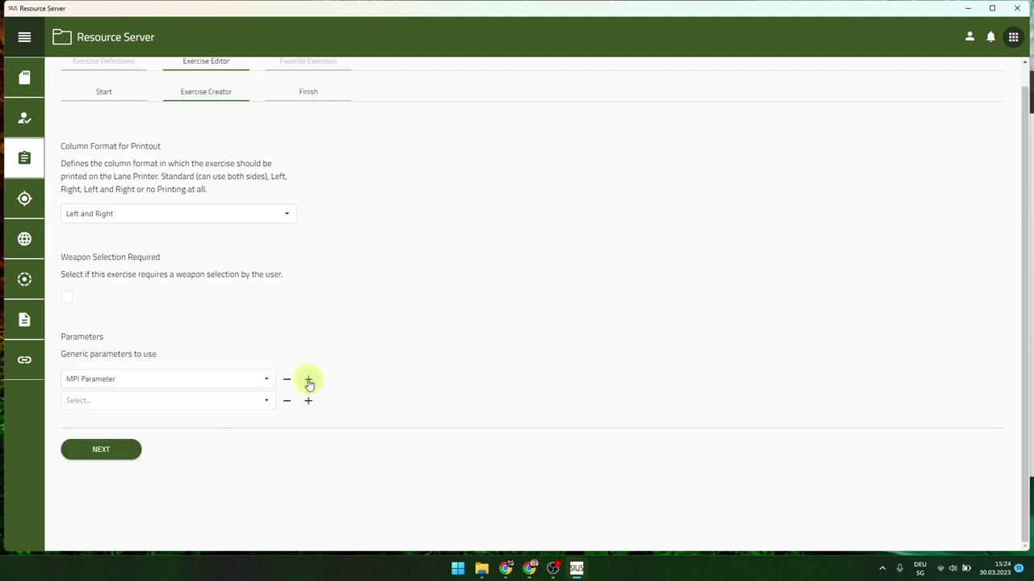
click(240, 404)
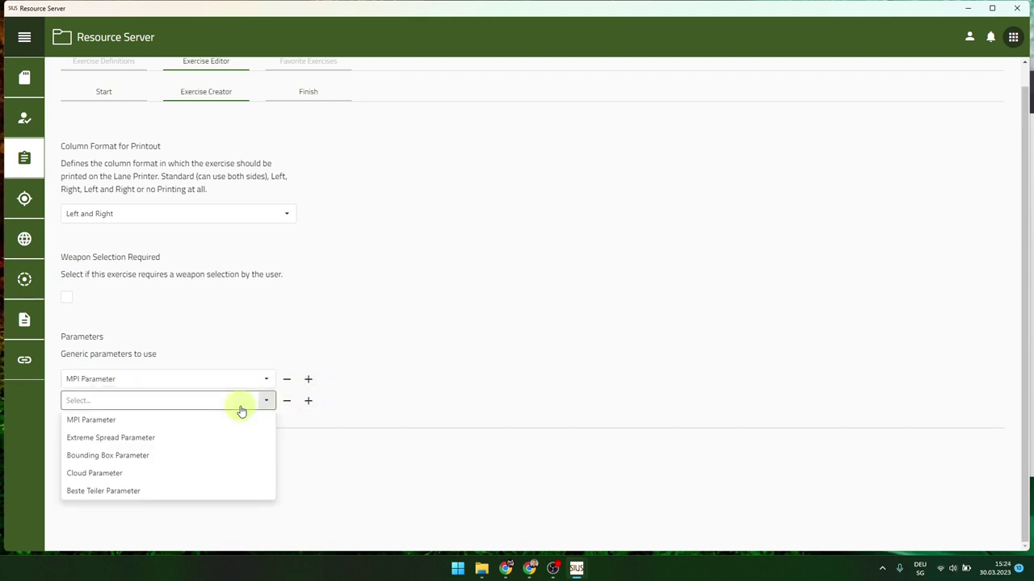
click(161, 438)
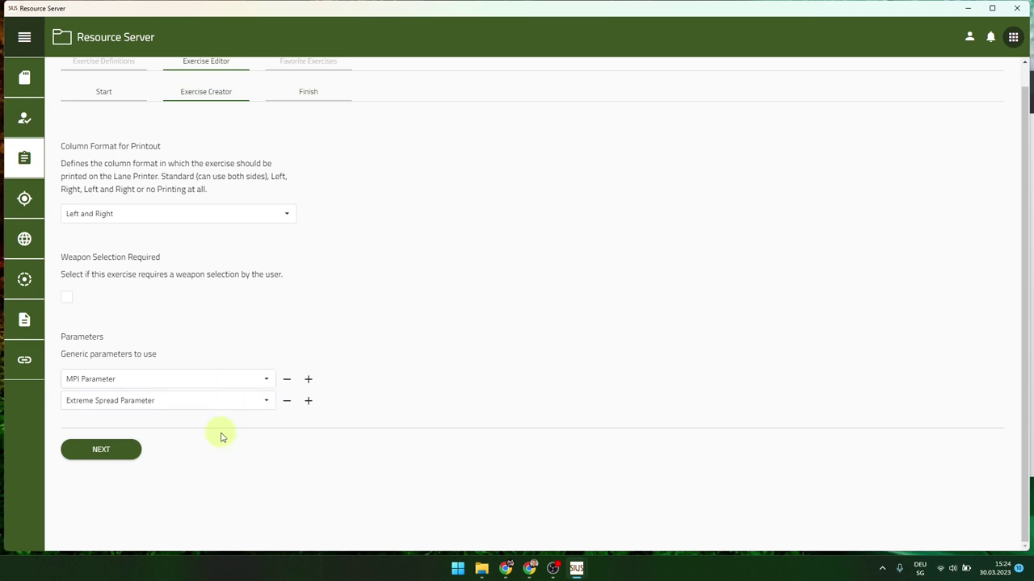
click(122, 458)
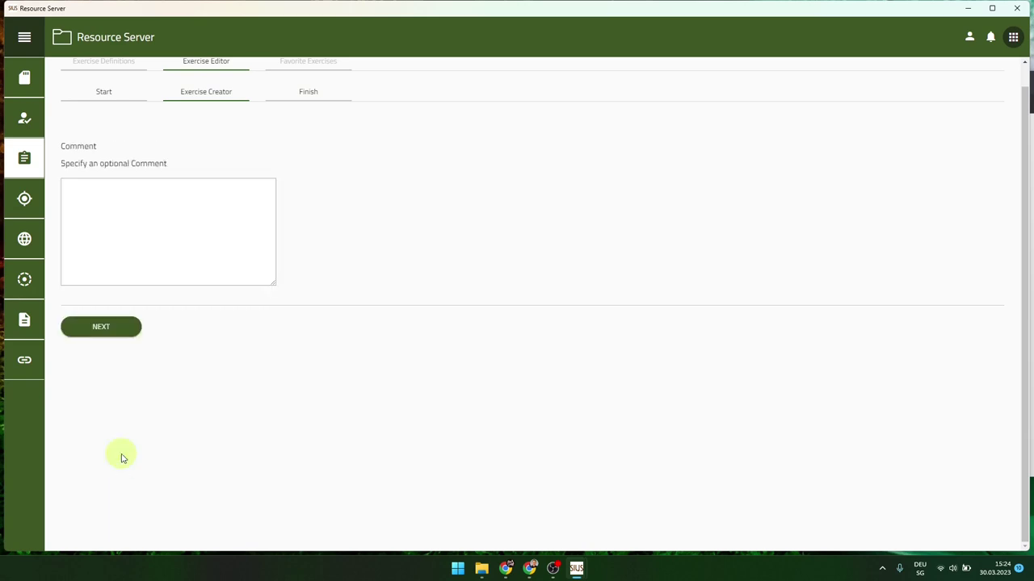
Step: Enter the comment 'Webinar 30.3.2023' and continue past the comment step
click(122, 201)
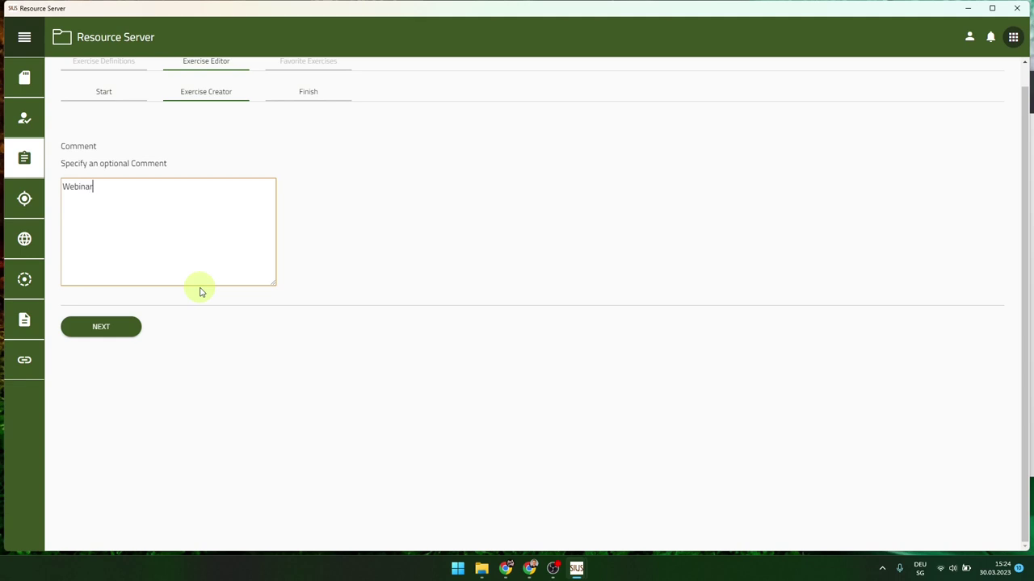
click(122, 319)
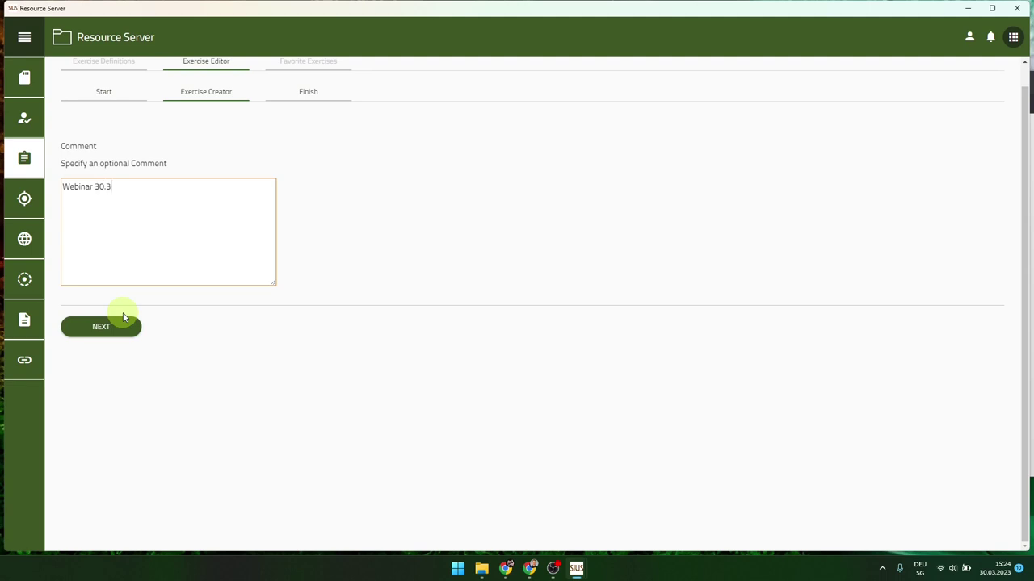
click(123, 319)
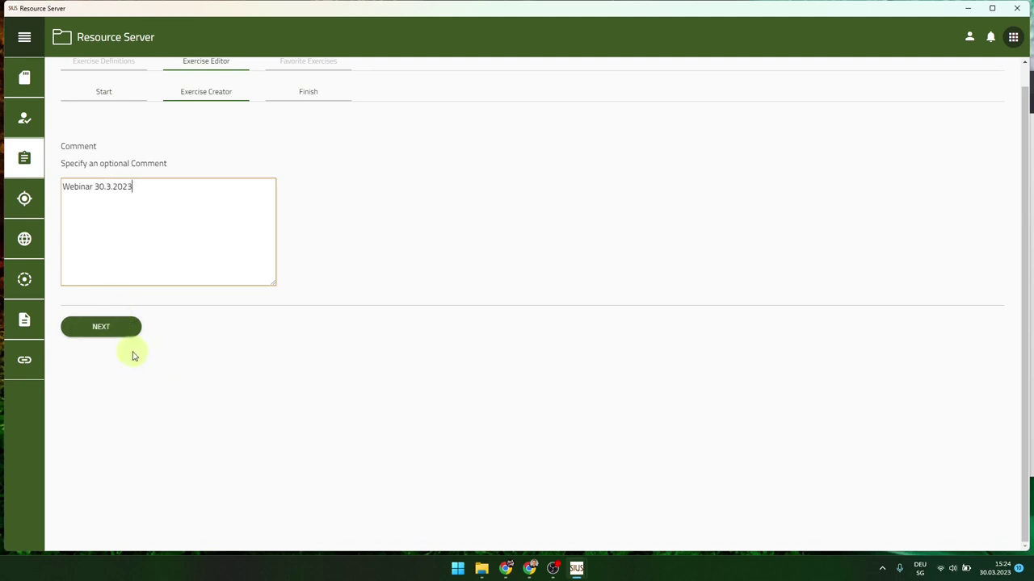
click(101, 334)
click(101, 338)
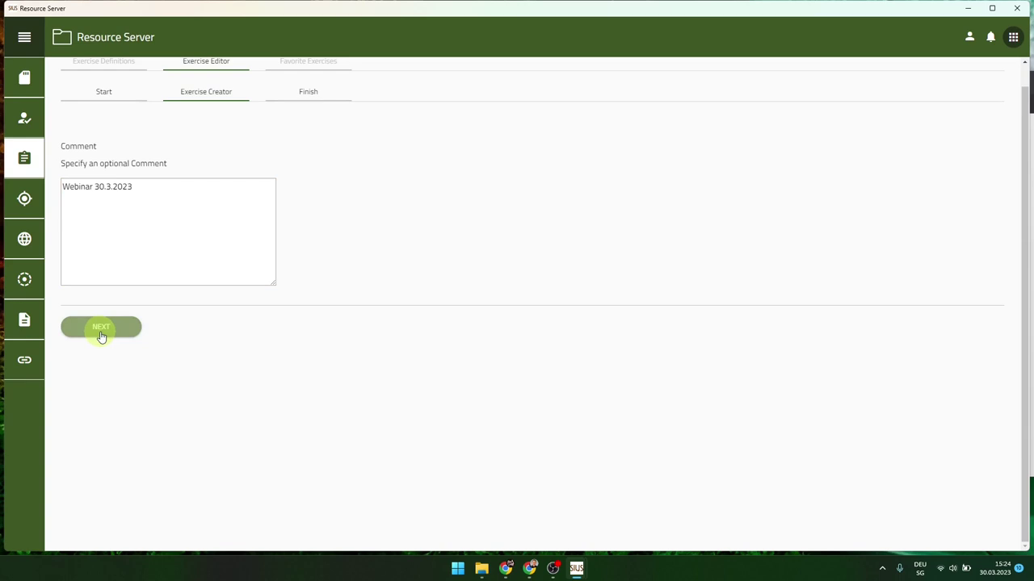
Step: Name the exercise 'Webinar 20230330', create and activate it, and return to Exercise Definitions
click(160, 167)
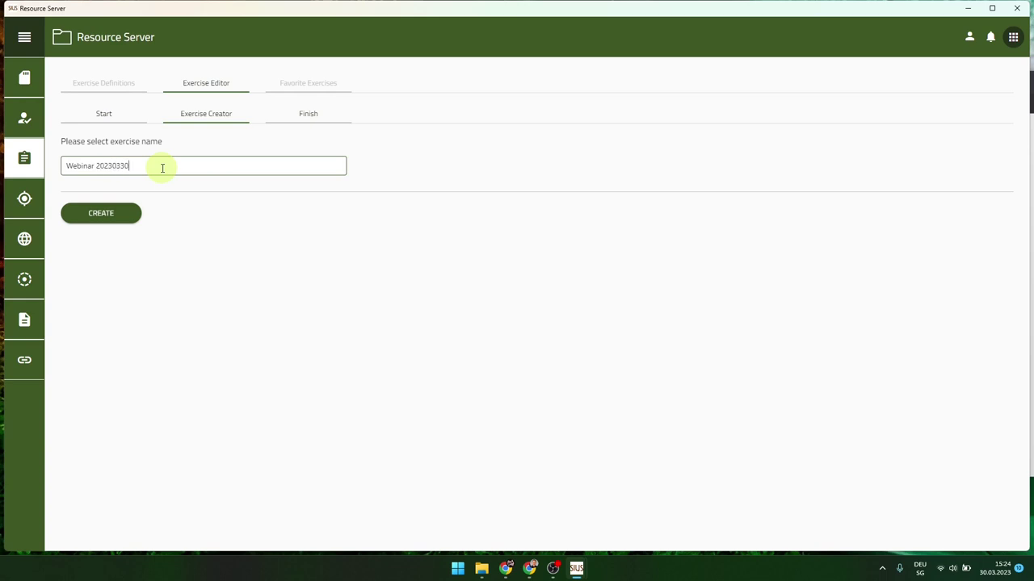
click(128, 220)
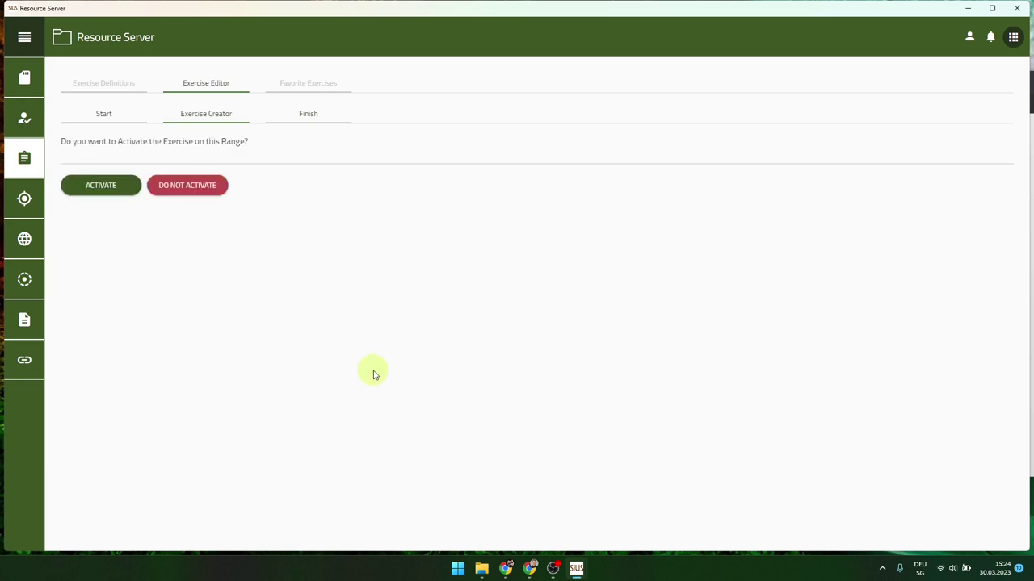
click(100, 192)
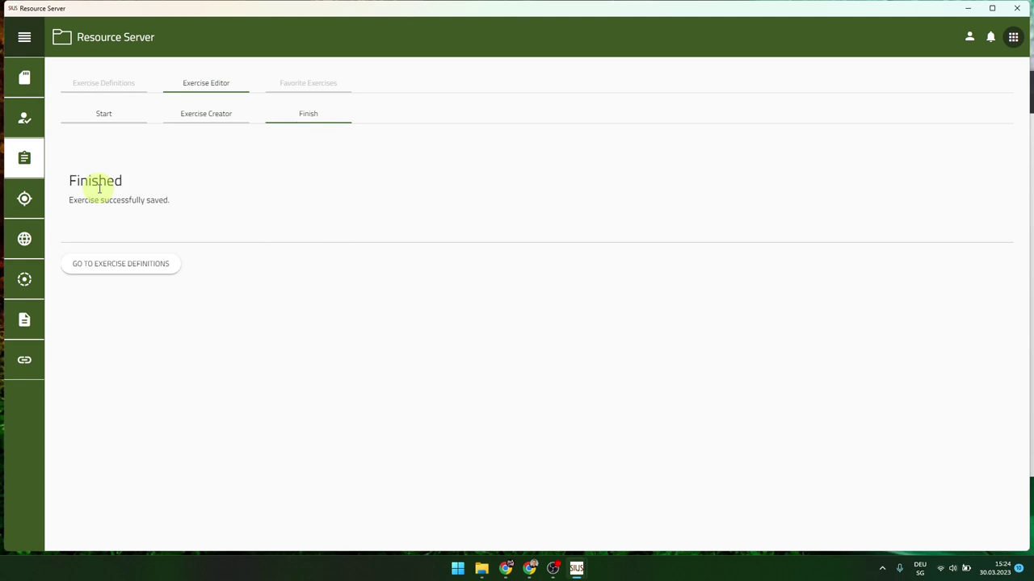
click(143, 270)
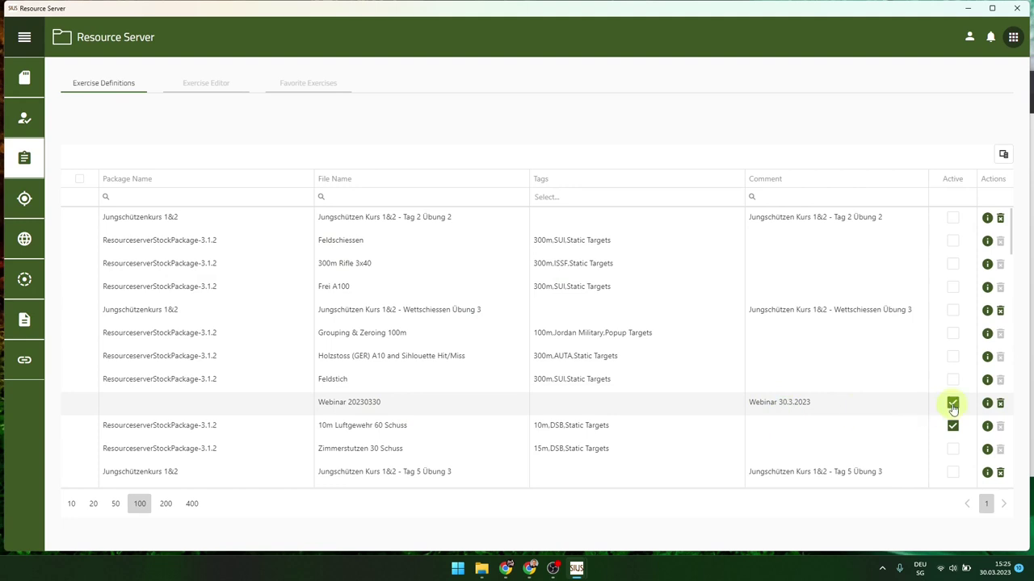
Step: Add Webinar 20230330 as a new entry in Range Standard's First Tap favourite exercises
click(293, 89)
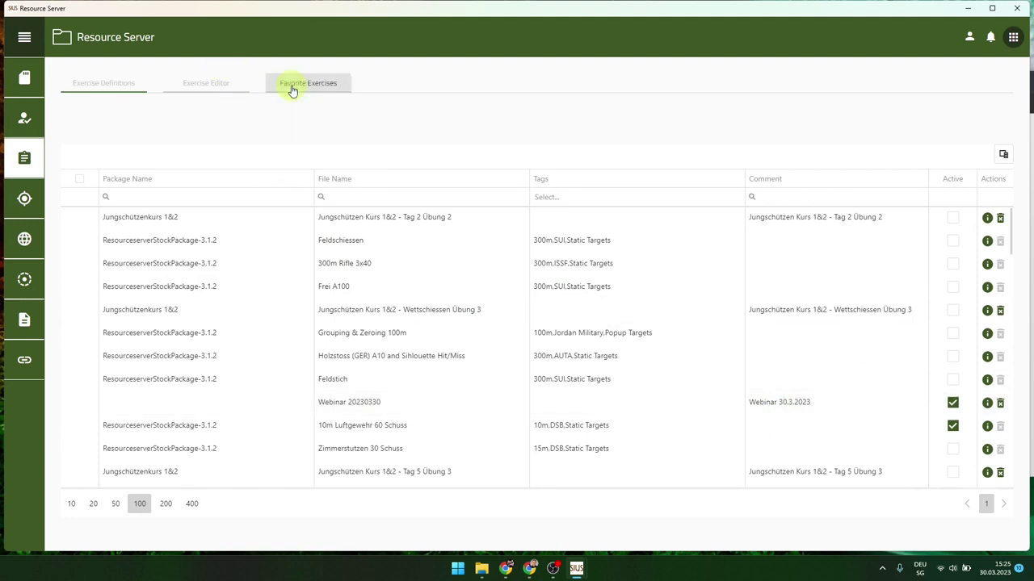
click(88, 178)
click(95, 194)
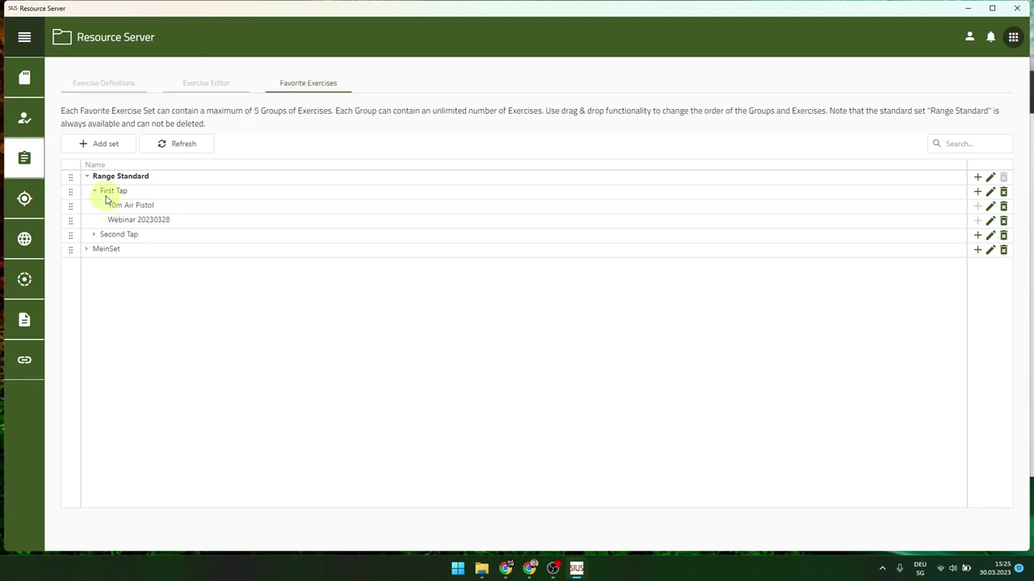
click(978, 192)
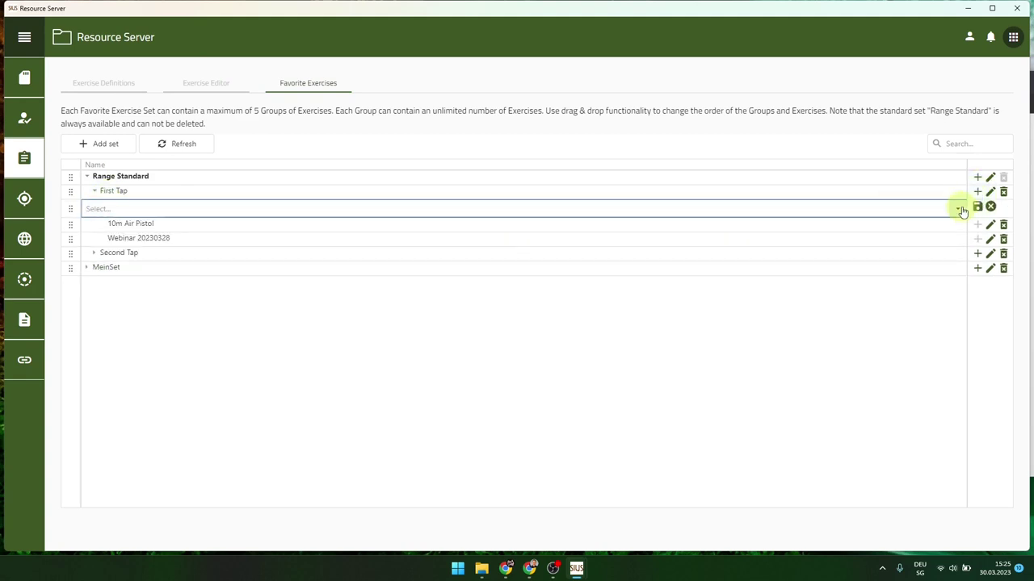
click(959, 209)
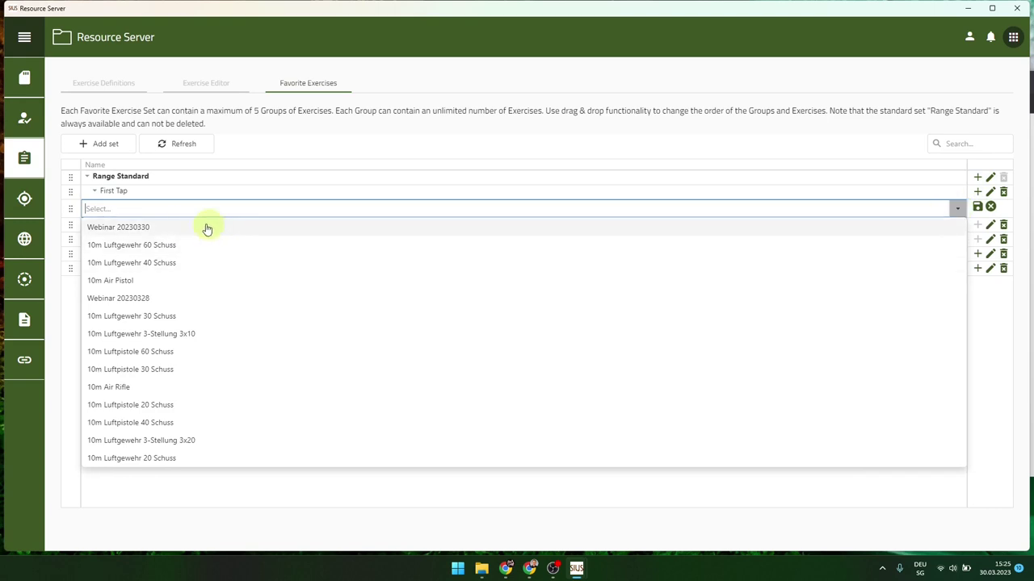
click(172, 229)
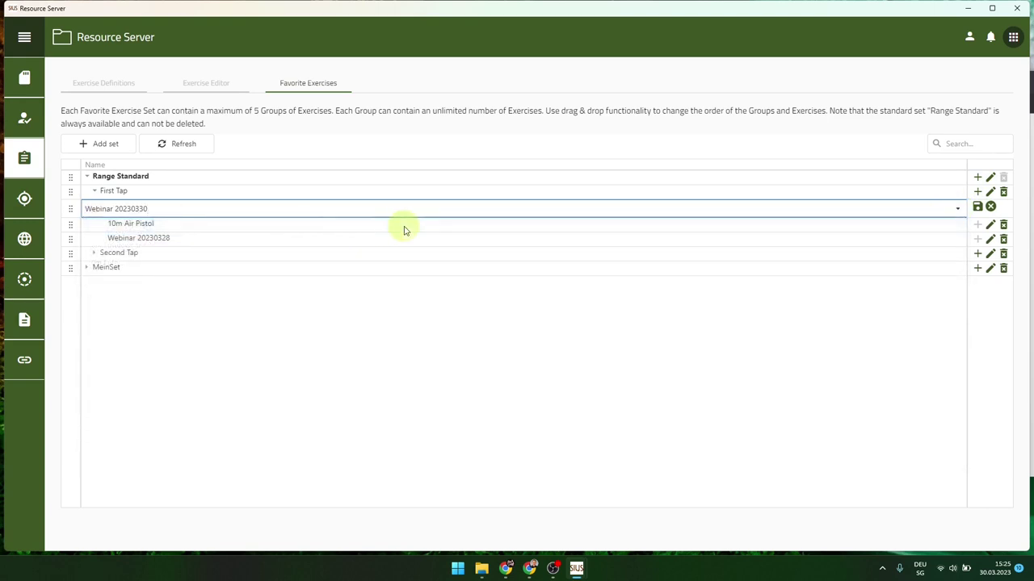
click(977, 207)
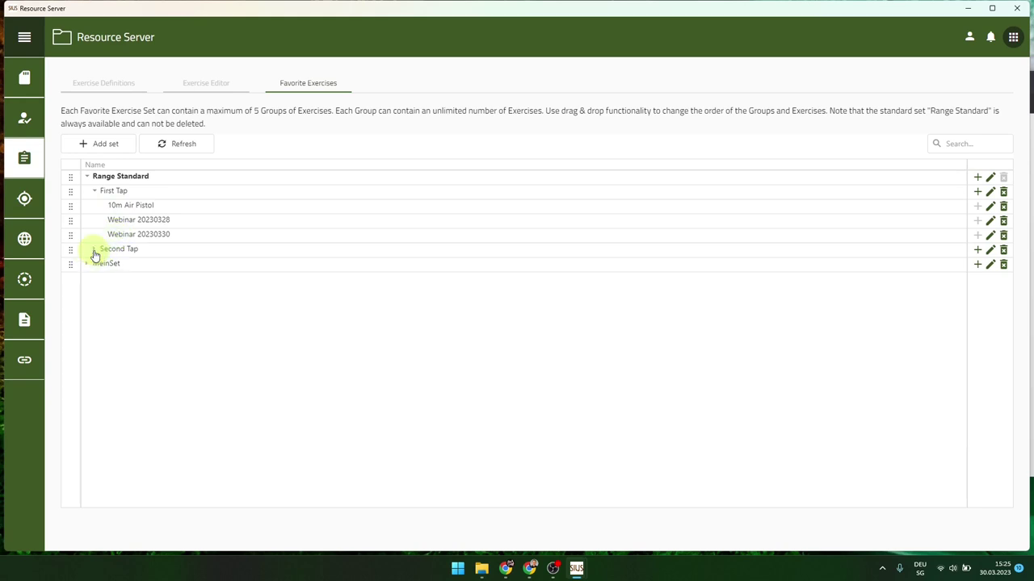
Step: Move Webinar 20230330 above Webinar 20230328 and bring up the SIUS app launcher
click(93, 250)
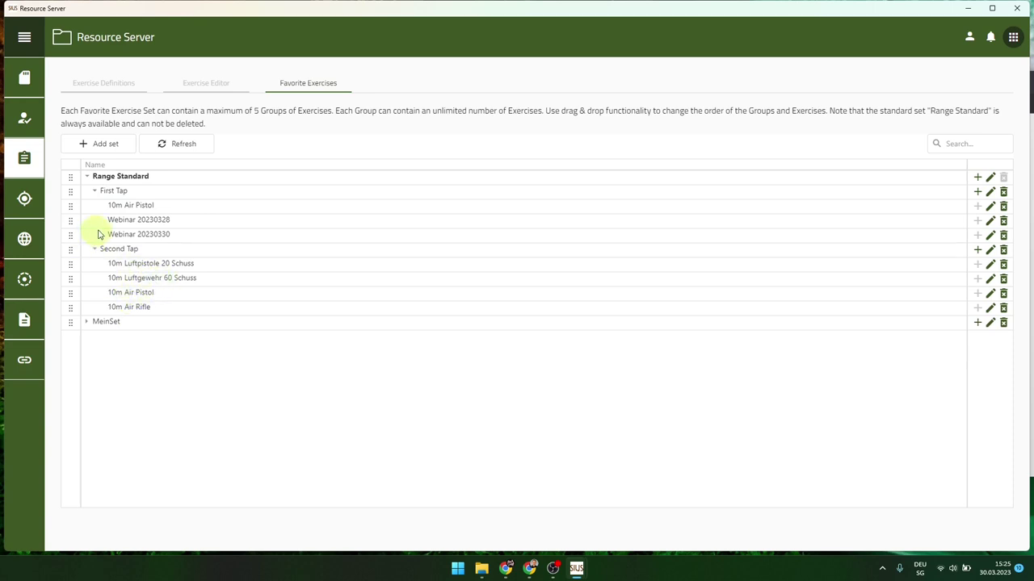
drag(71, 235, 63, 220)
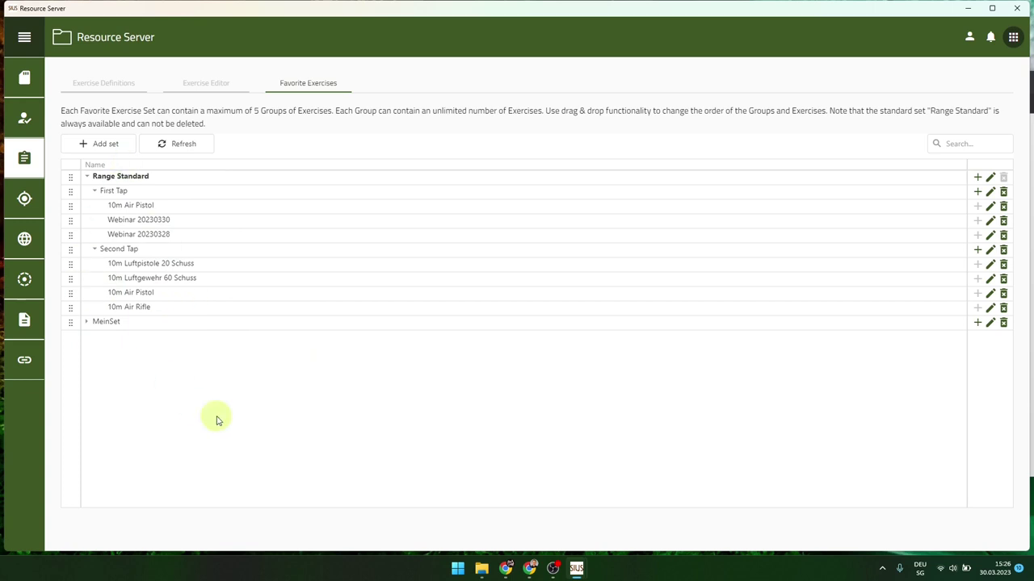
click(1013, 38)
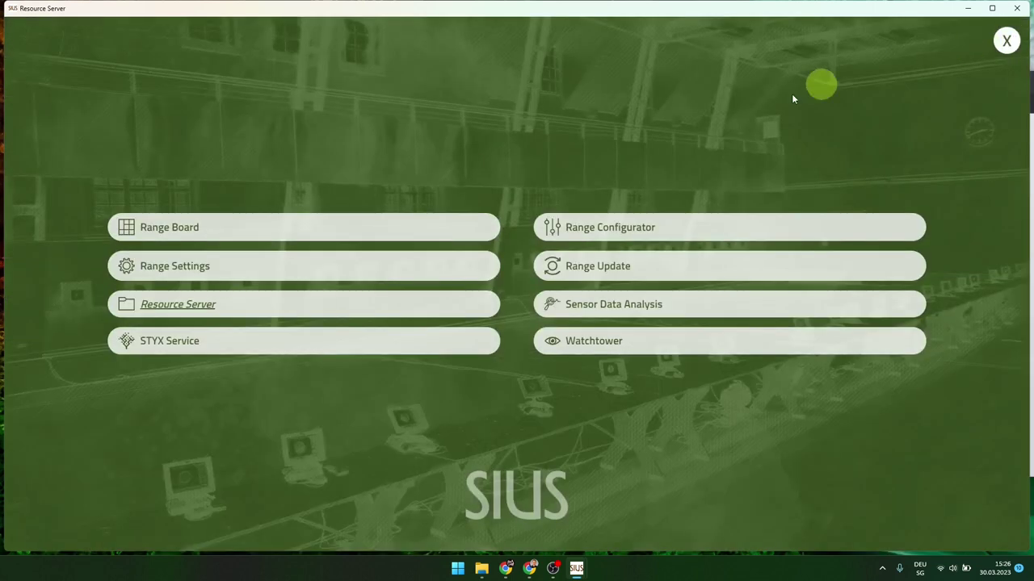
Step: Launch Watchtower, browse Assign and Lane View, then show the first user's Exercise History
click(594, 342)
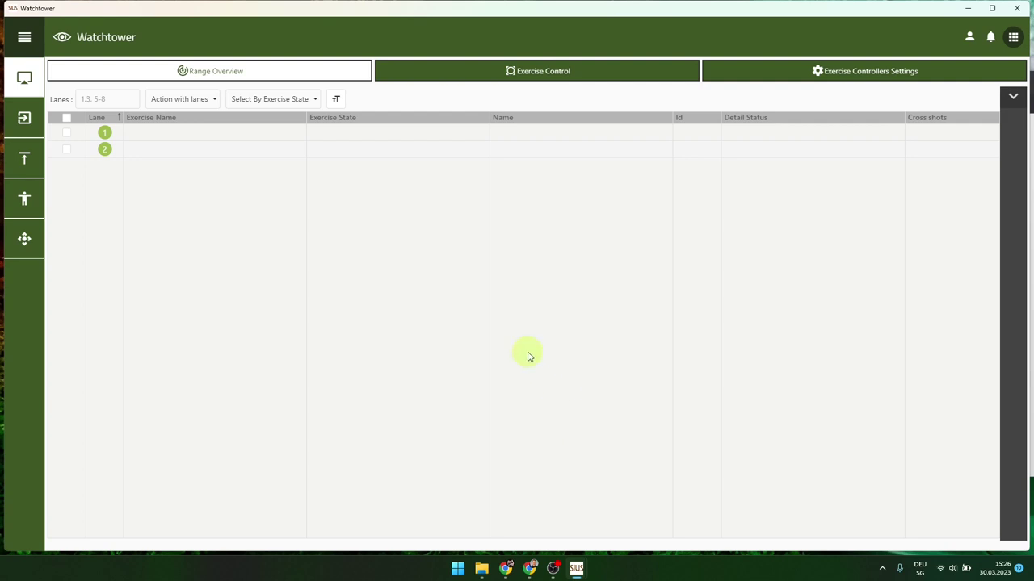
mouse_move(24, 77)
click(37, 118)
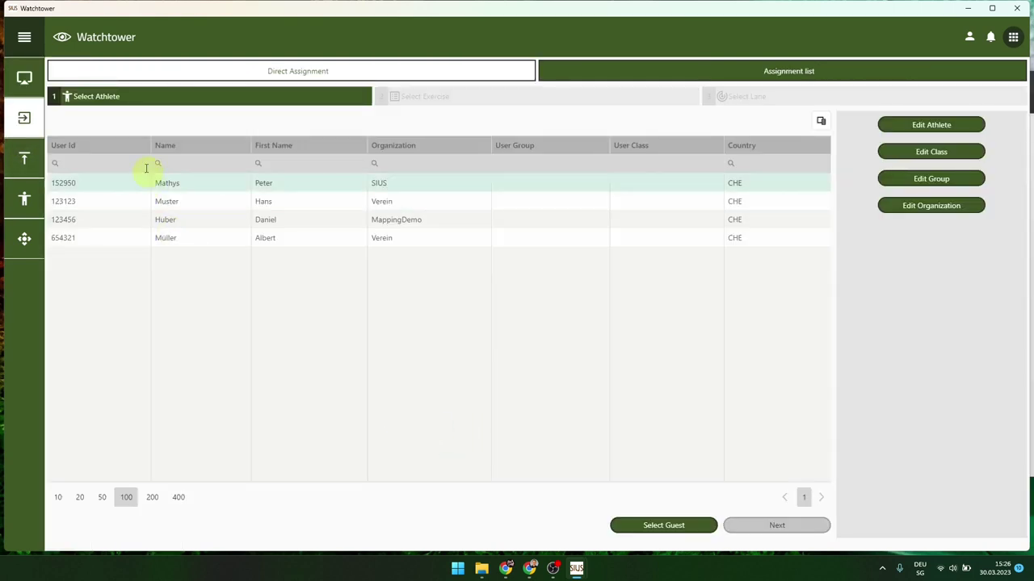
mouse_move(13, 155)
click(75, 159)
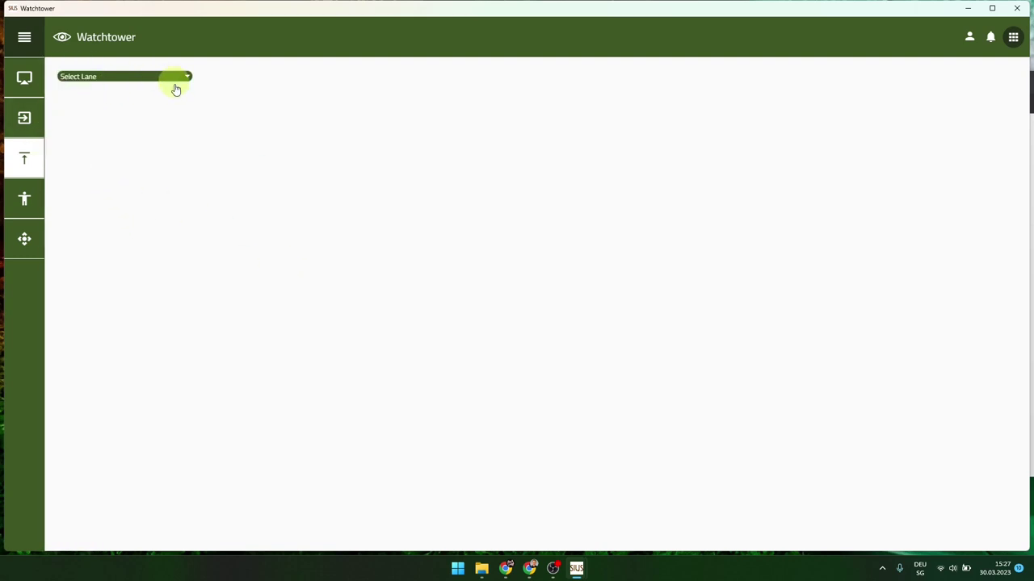
click(32, 201)
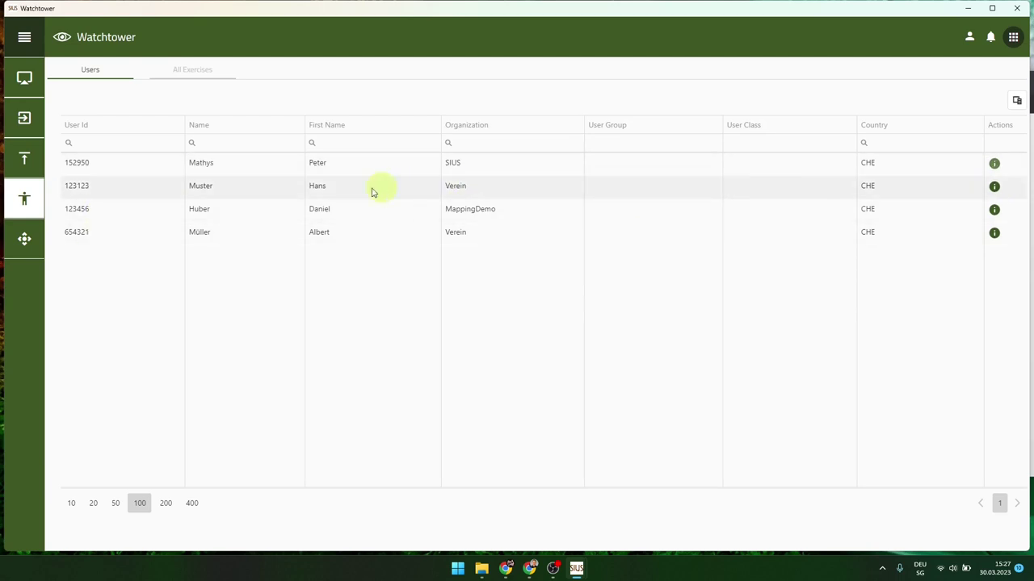
click(994, 165)
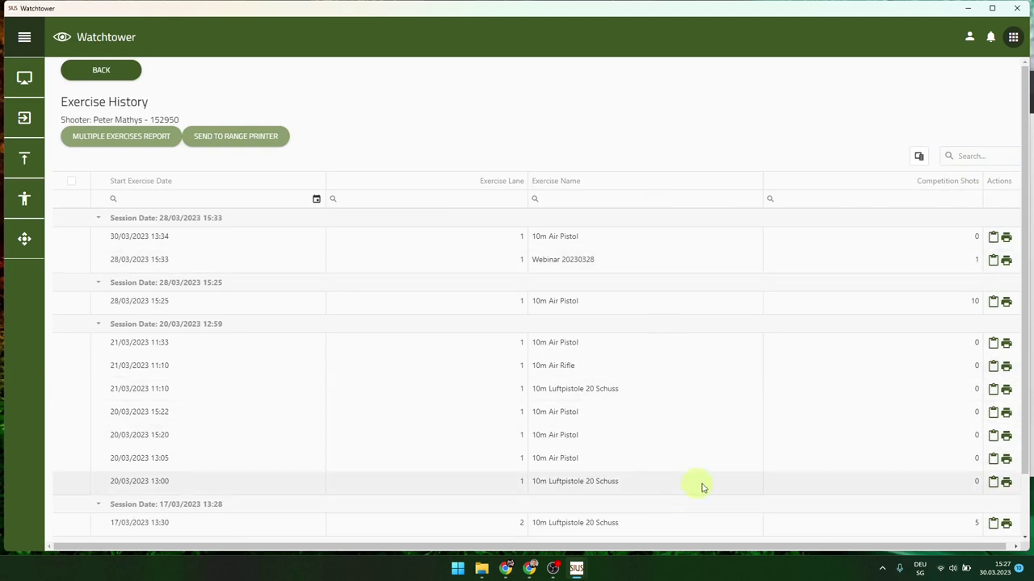
Step: Generate the 30/03/2023 10m Air Pistol exercise report and save it as a PDF
click(992, 240)
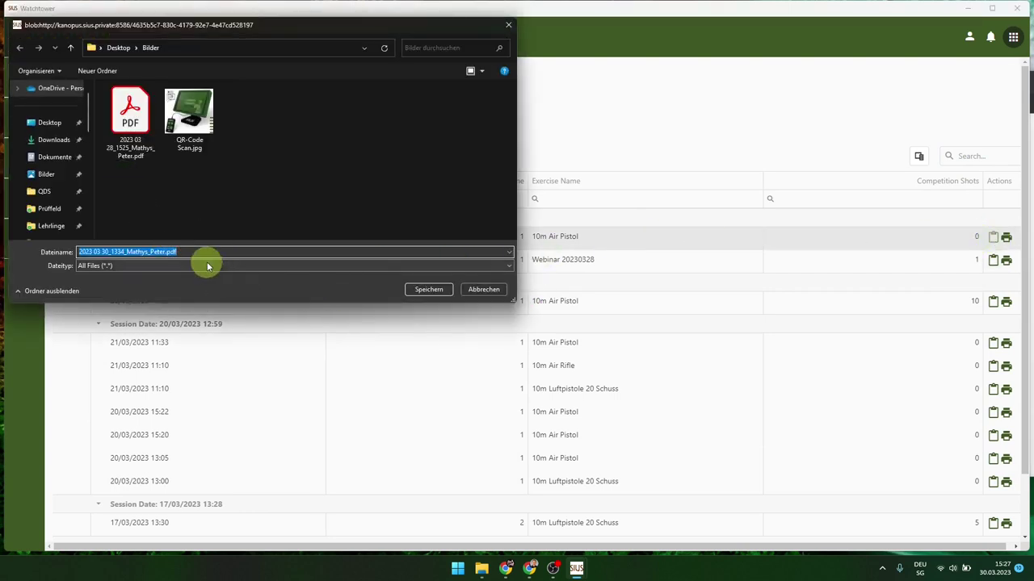
click(427, 289)
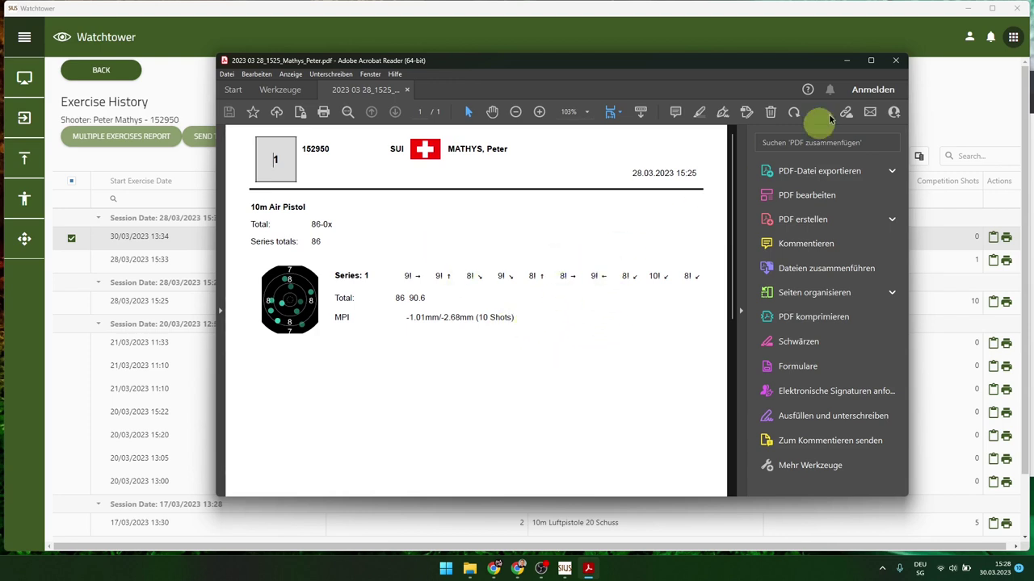
click(894, 63)
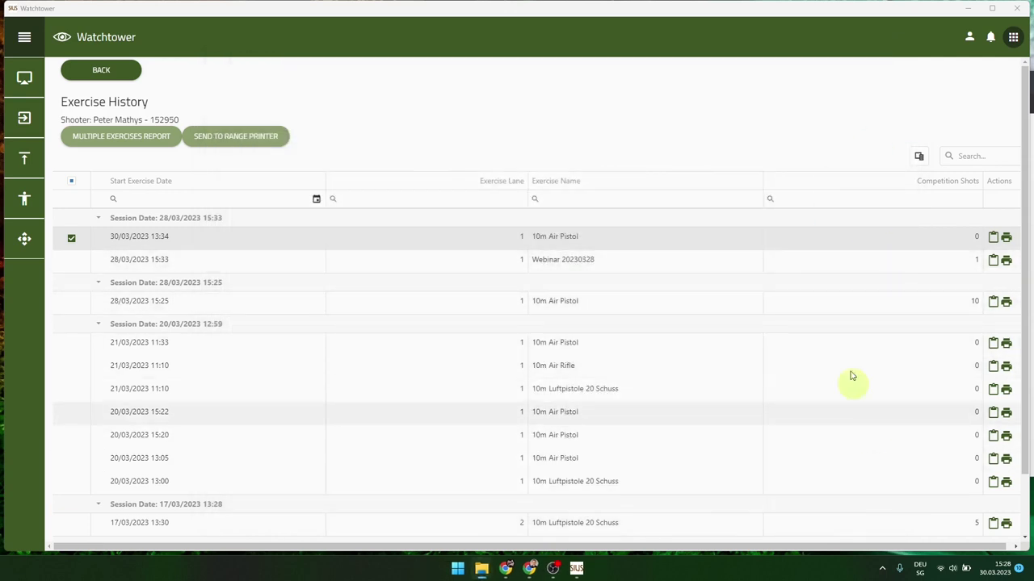
Step: Keep the maintenance record age at 'Older than month', then go to the athlete assignment page
mouse_move(15, 157)
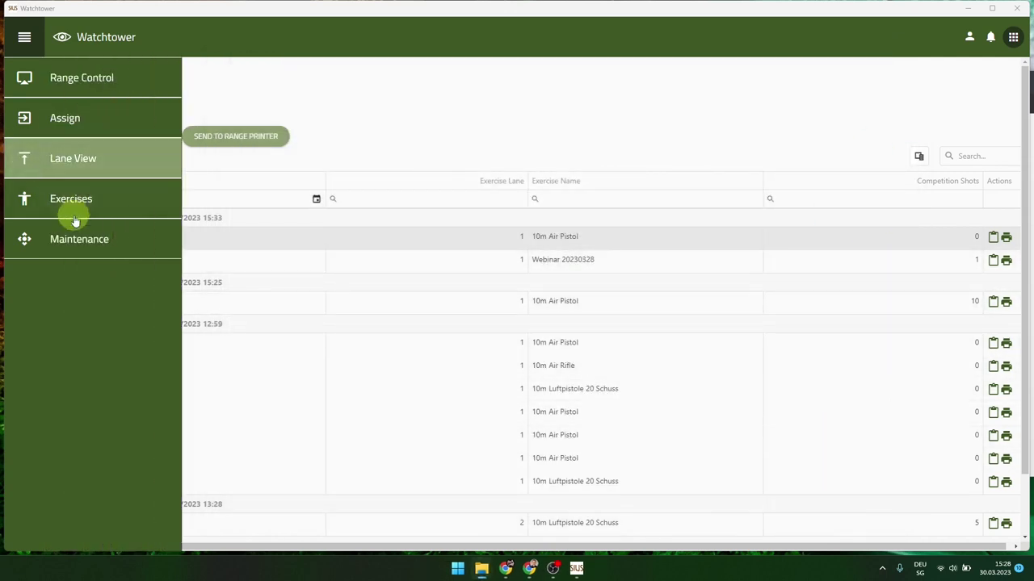
click(76, 241)
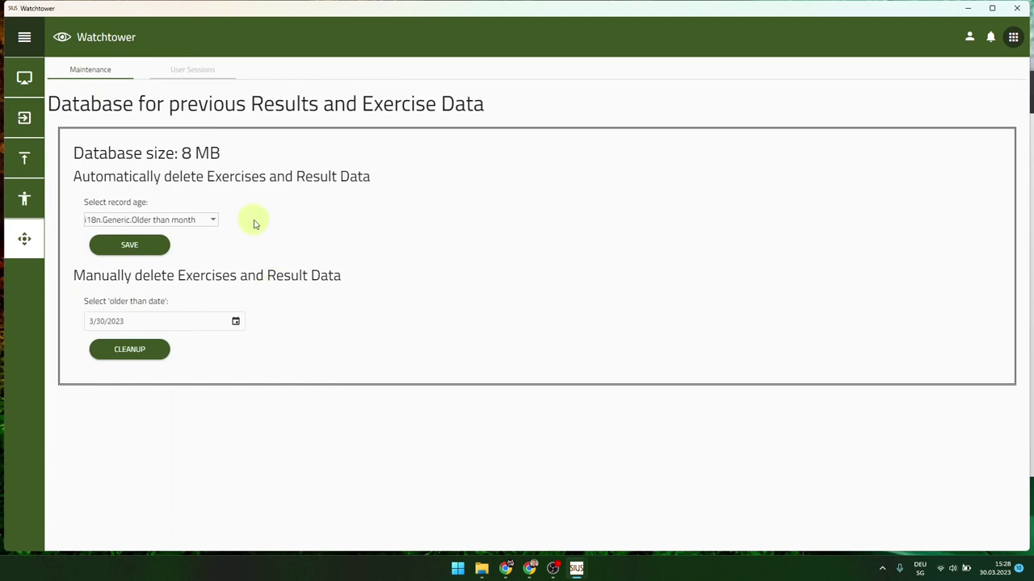
click(204, 222)
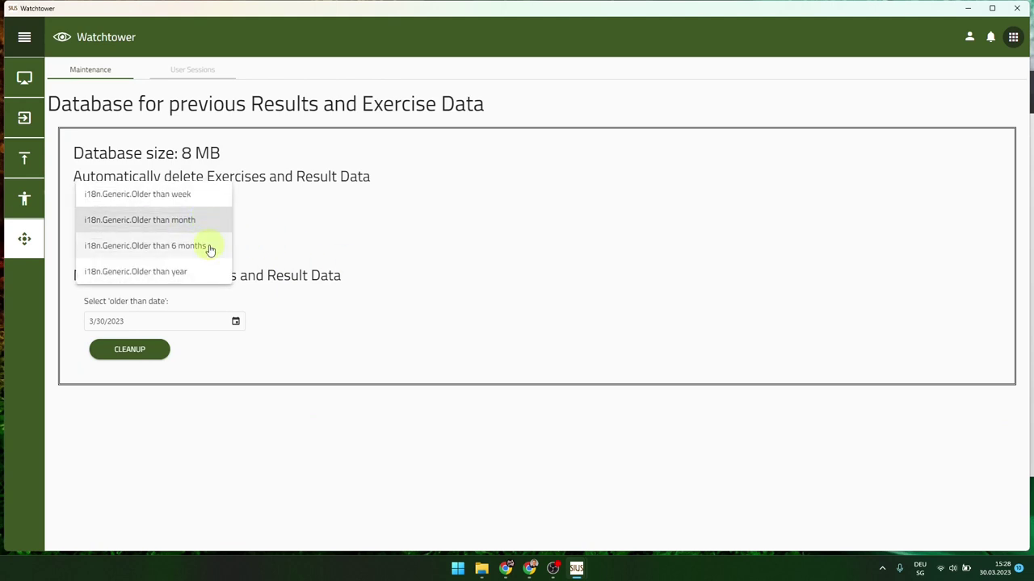
click(307, 228)
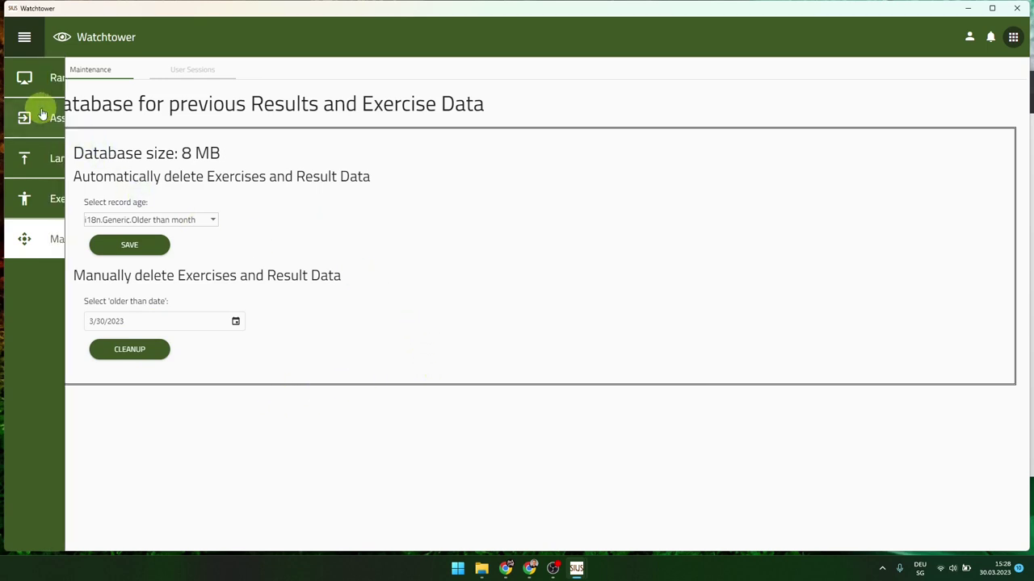
click(54, 120)
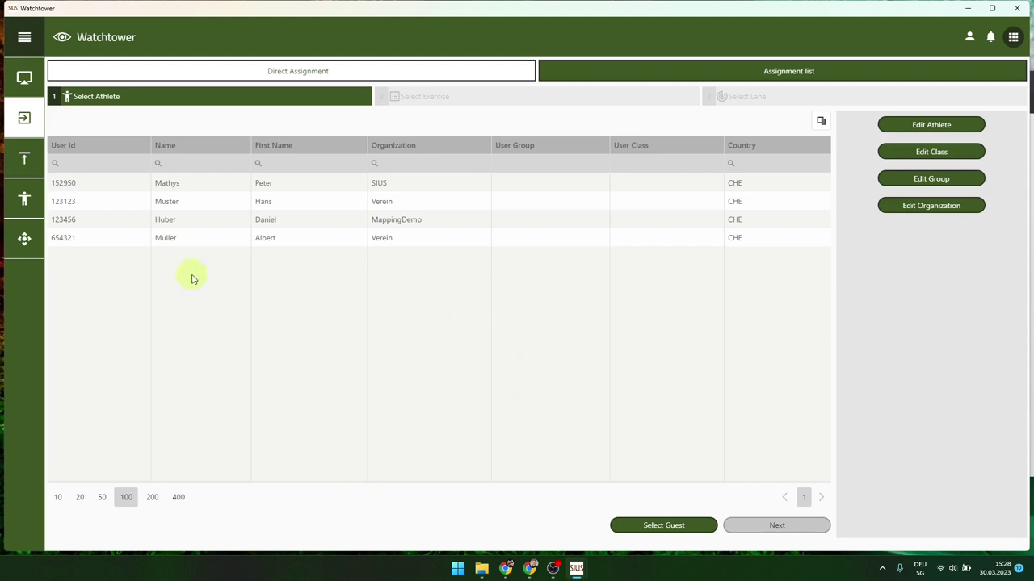
Step: Assign the first listed athlete the Webinar 20230330 exercise on lane 1
click(181, 185)
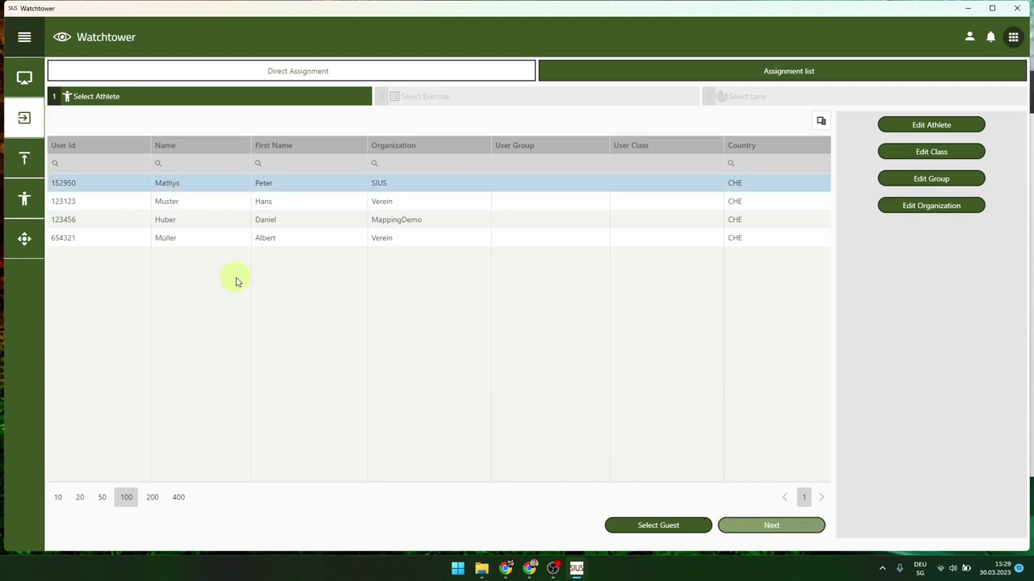
click(769, 526)
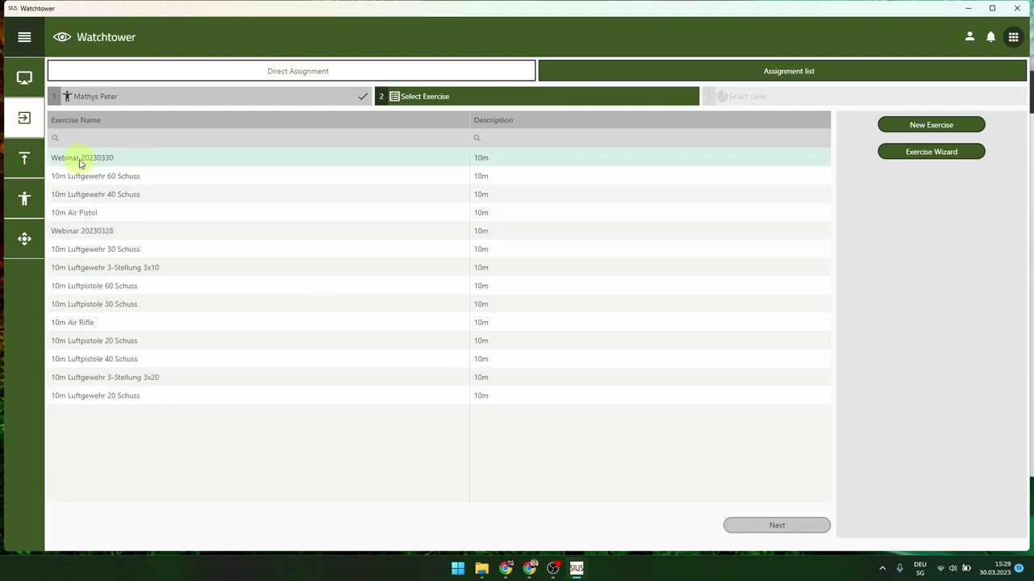
click(80, 163)
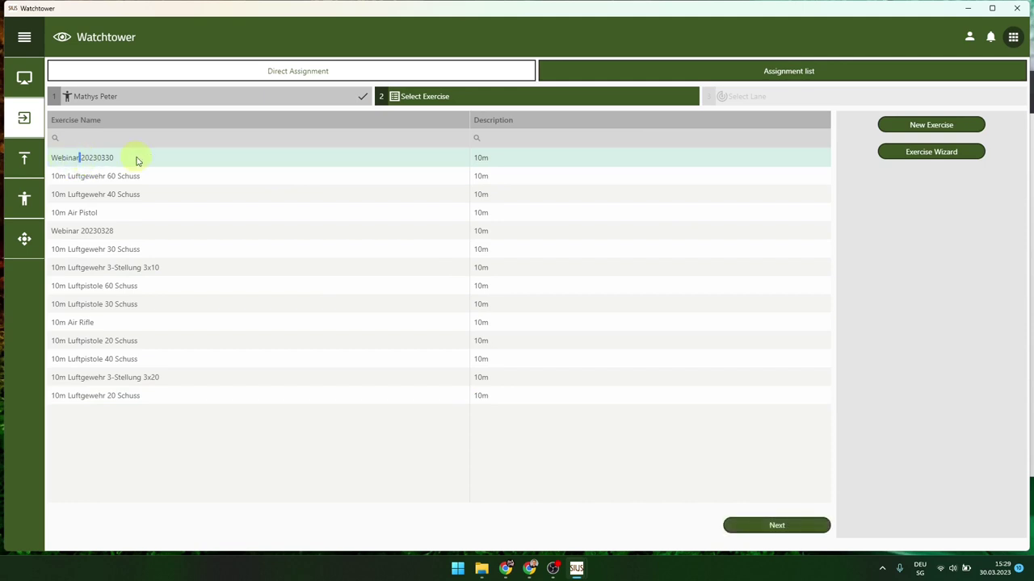
click(771, 526)
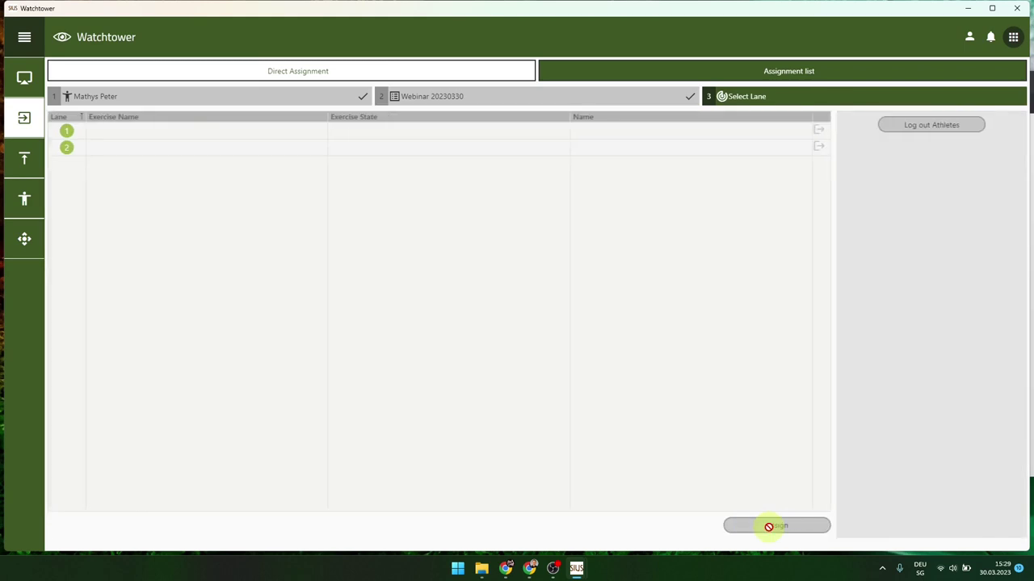
click(170, 133)
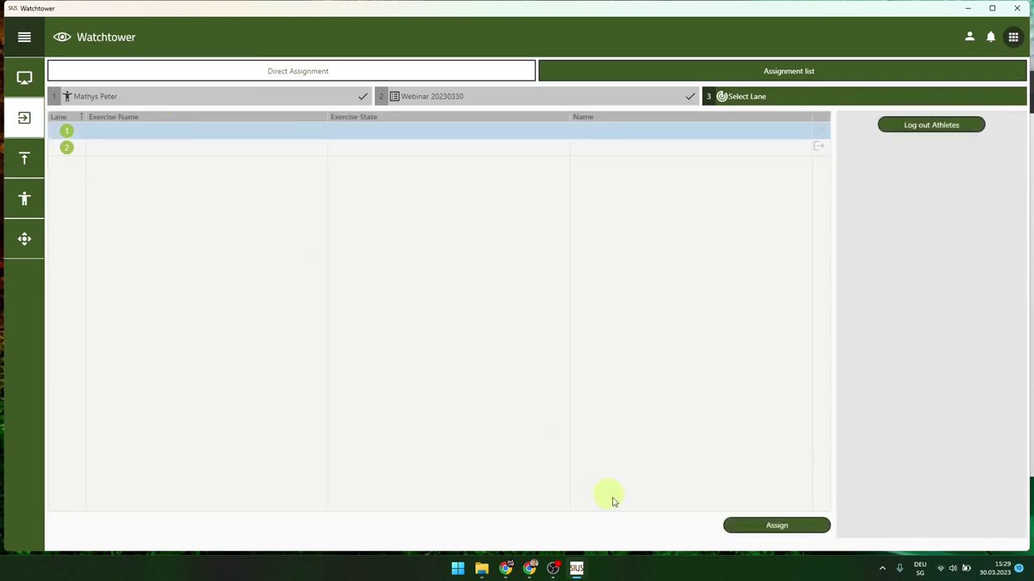
click(766, 527)
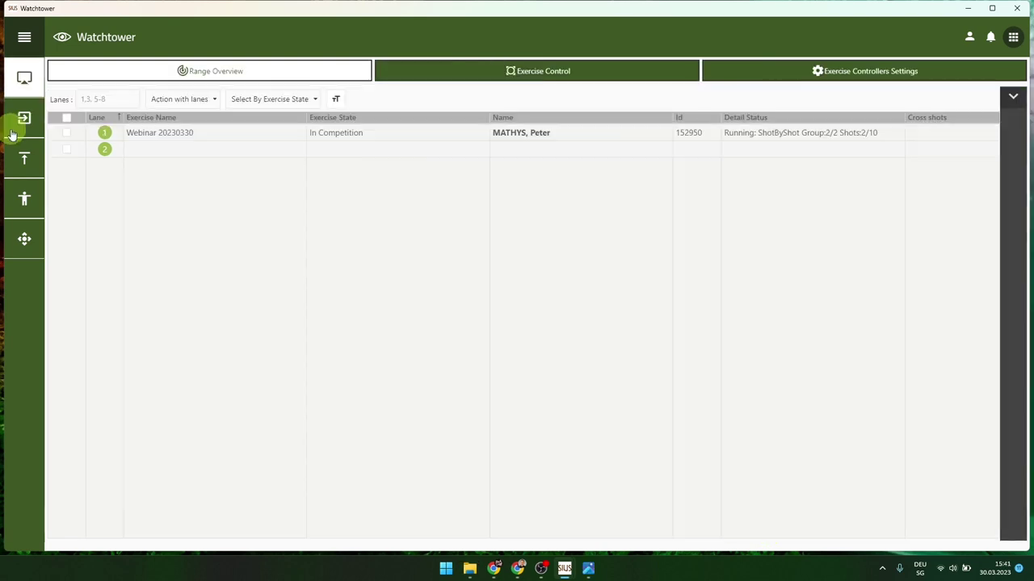
Step: Return to the assignment page and open the QR-Code Scan.jpg image
mouse_move(20, 133)
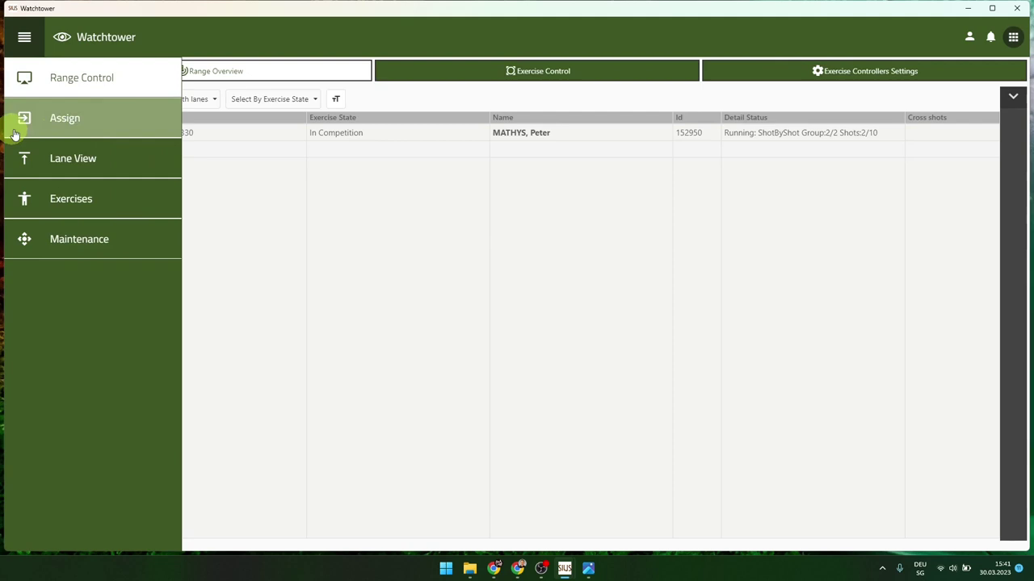
click(83, 130)
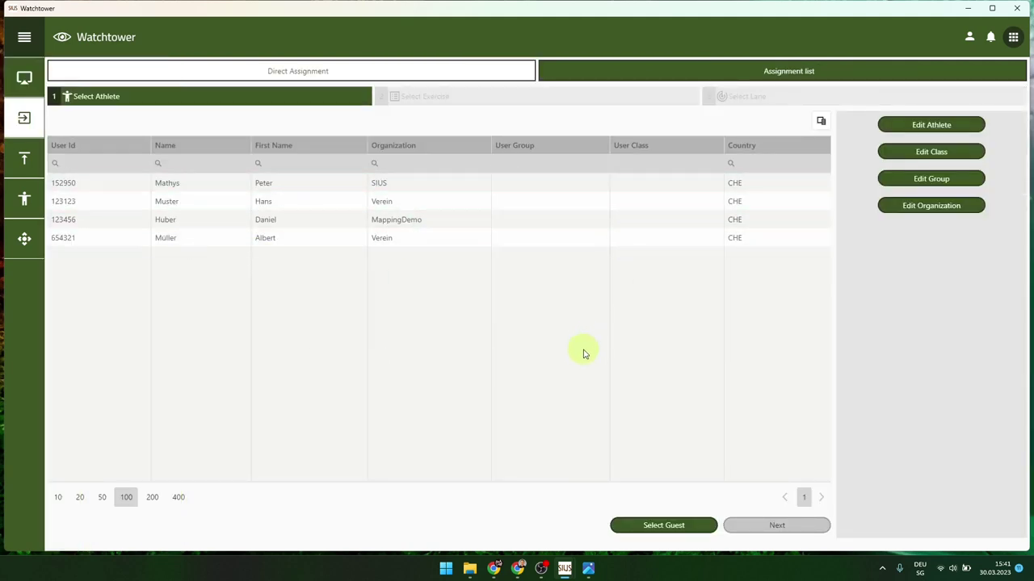
click(588, 568)
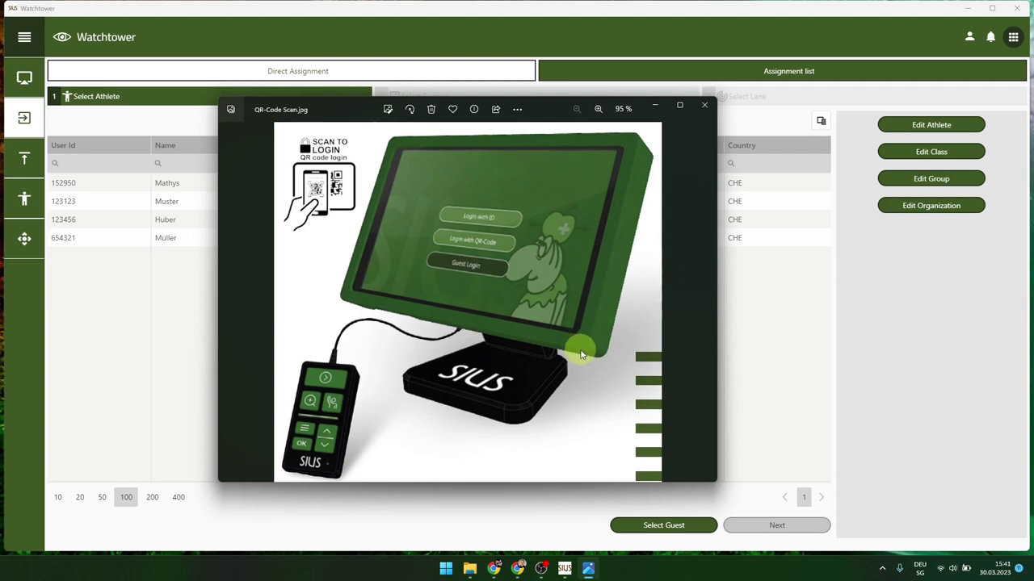
Step: Drag the QR-Code Scan photo window onto the other monitor
mouse_move(68, 216)
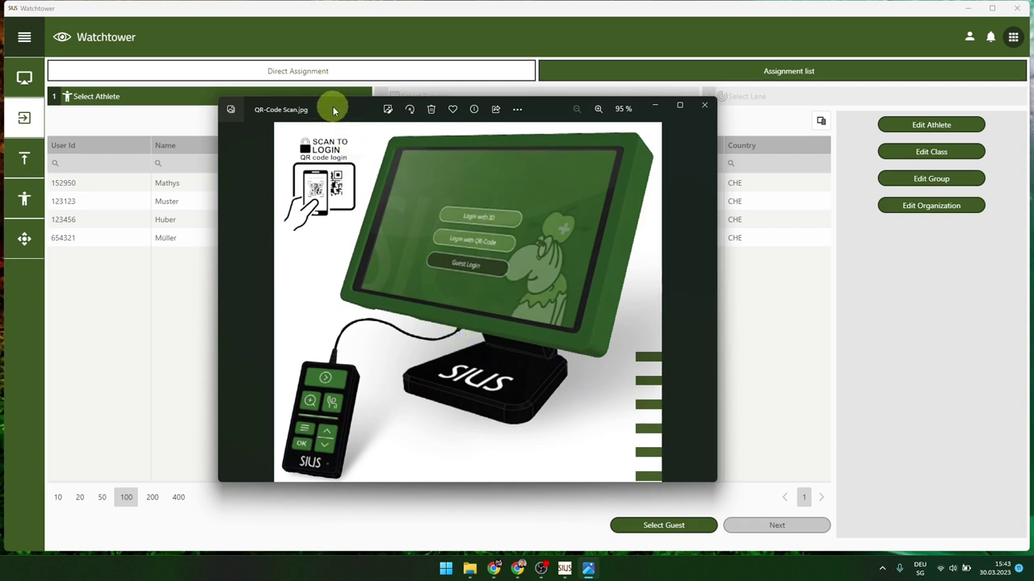
drag(335, 105, 1033, 129)
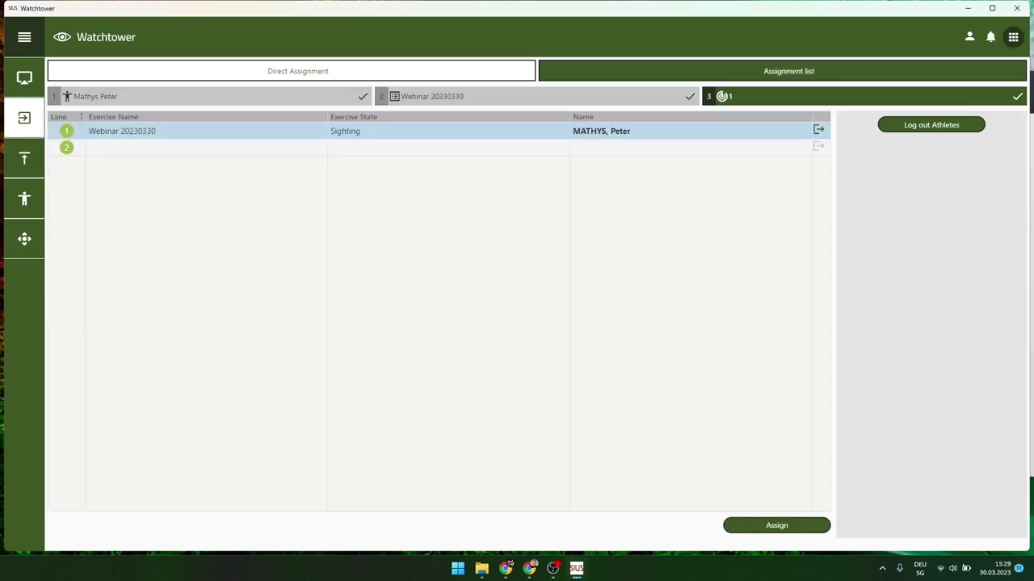
Step: Check lane 1's athlete on Chrome's Range Live Results tab, then return to Watchtower
key(alt+Tab)
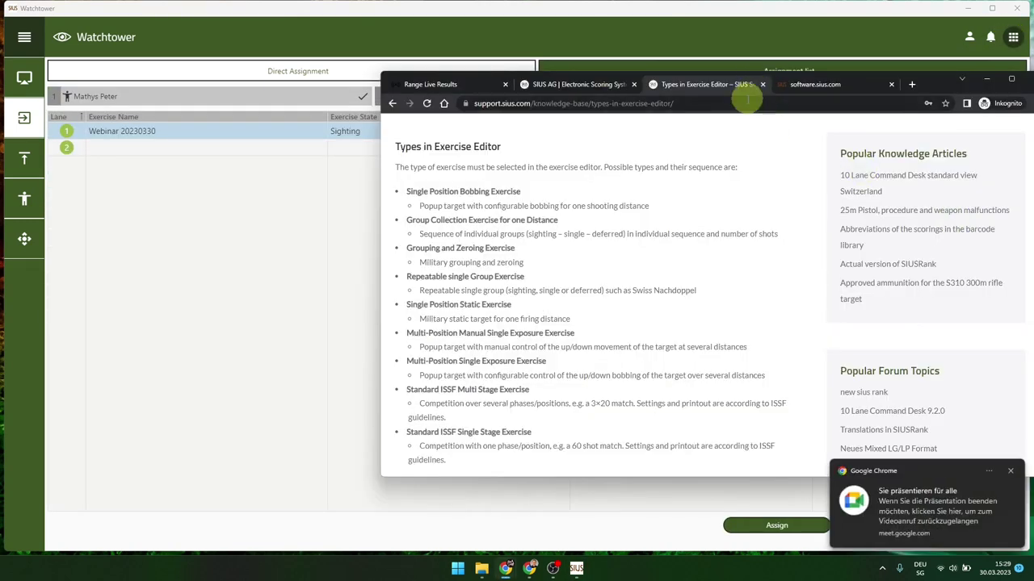
key(ctrl+1)
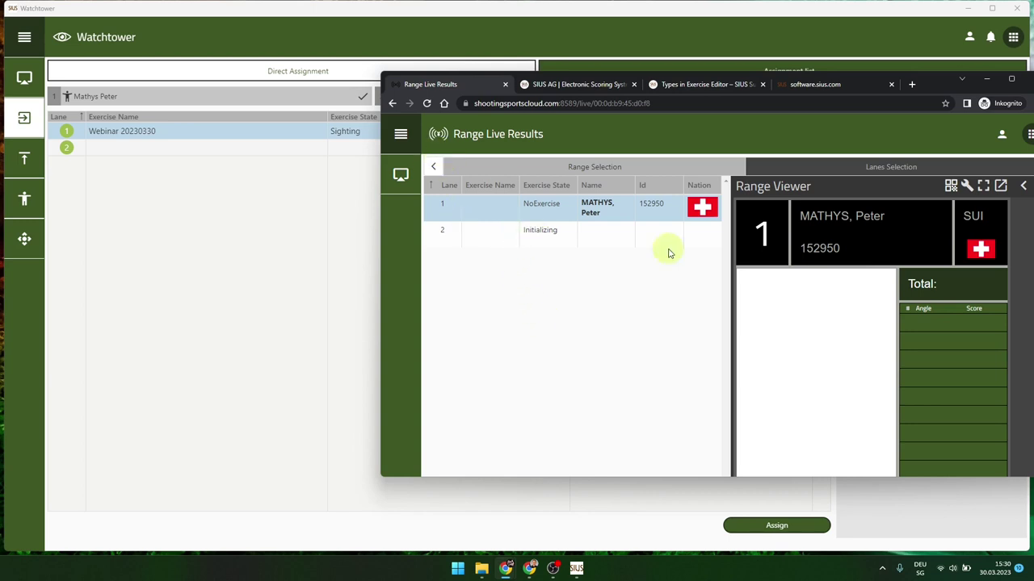
drag(598, 208, 590, 260)
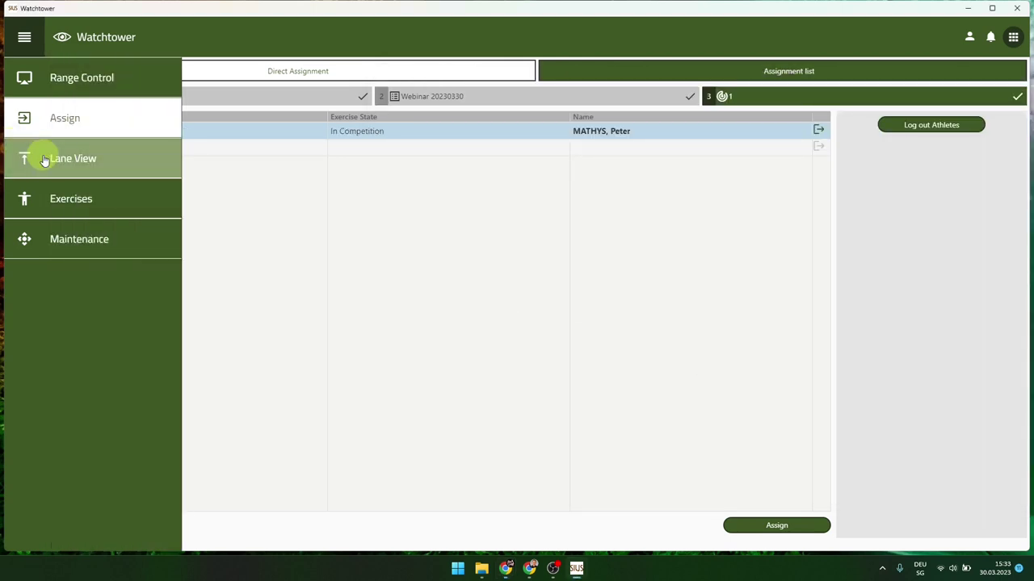
Step: Show lane 1's live shots (total 17) in Range Viewer, then open Exercise Control and the launcher
click(44, 157)
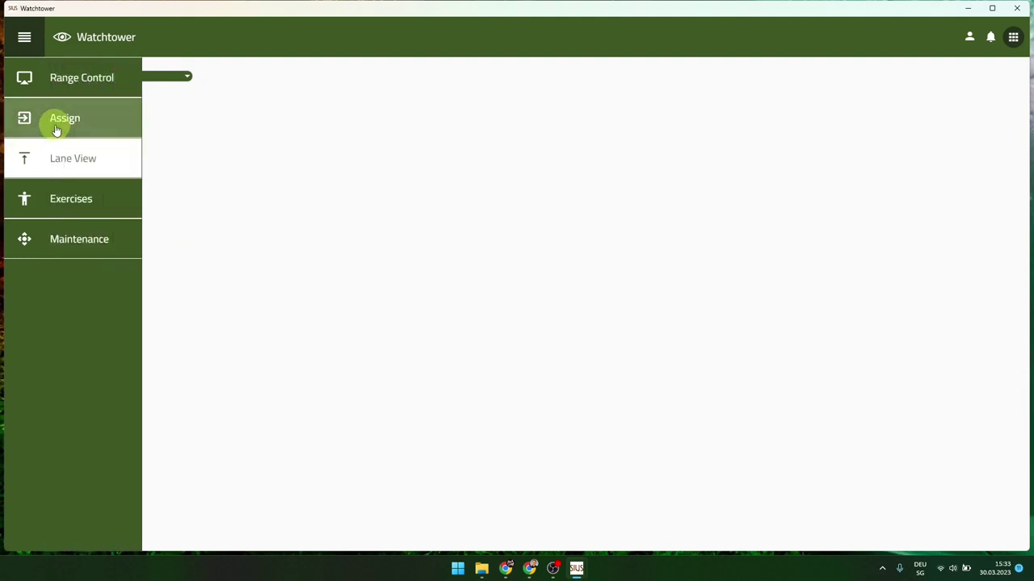
click(84, 131)
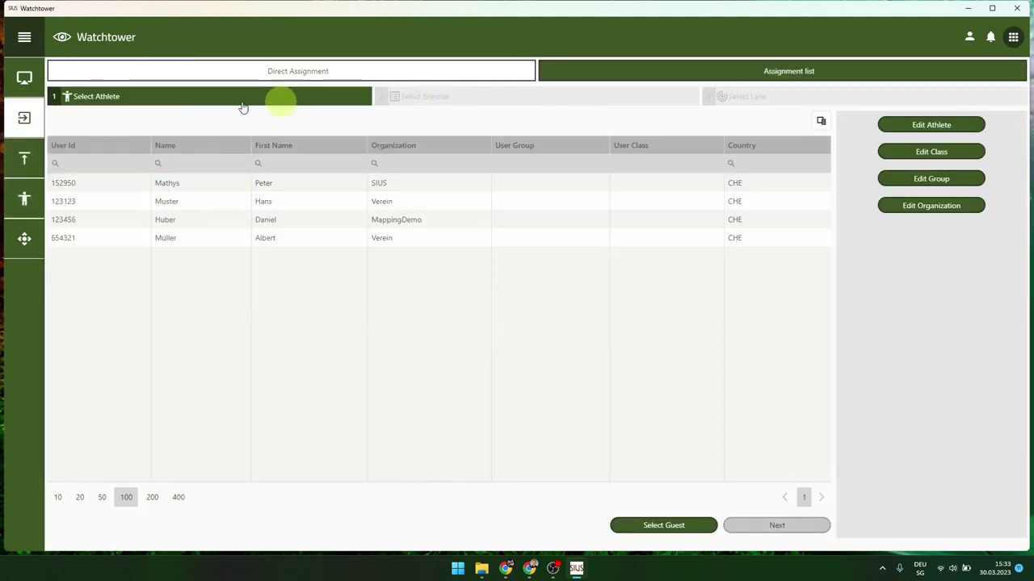
click(28, 87)
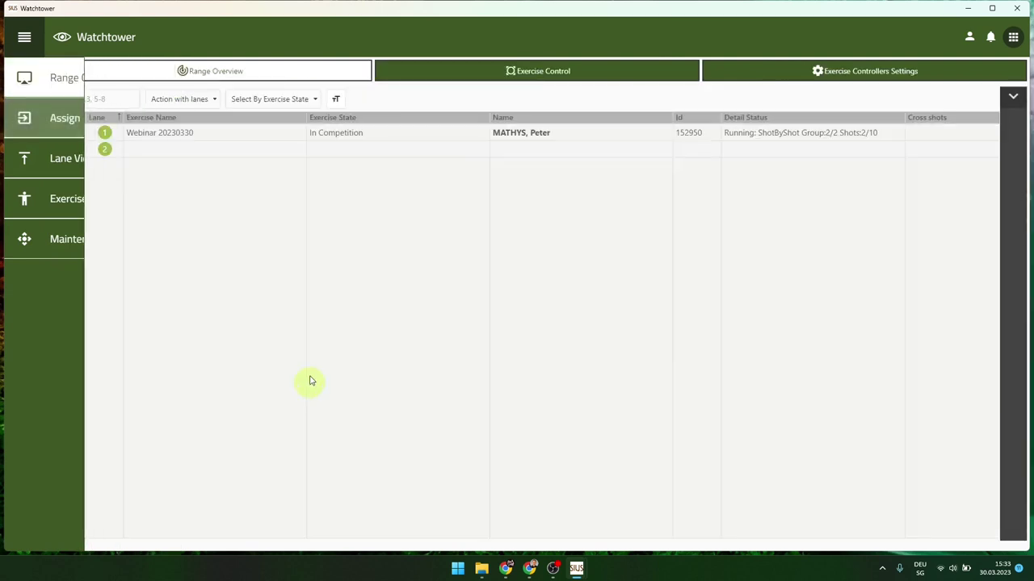
click(1009, 102)
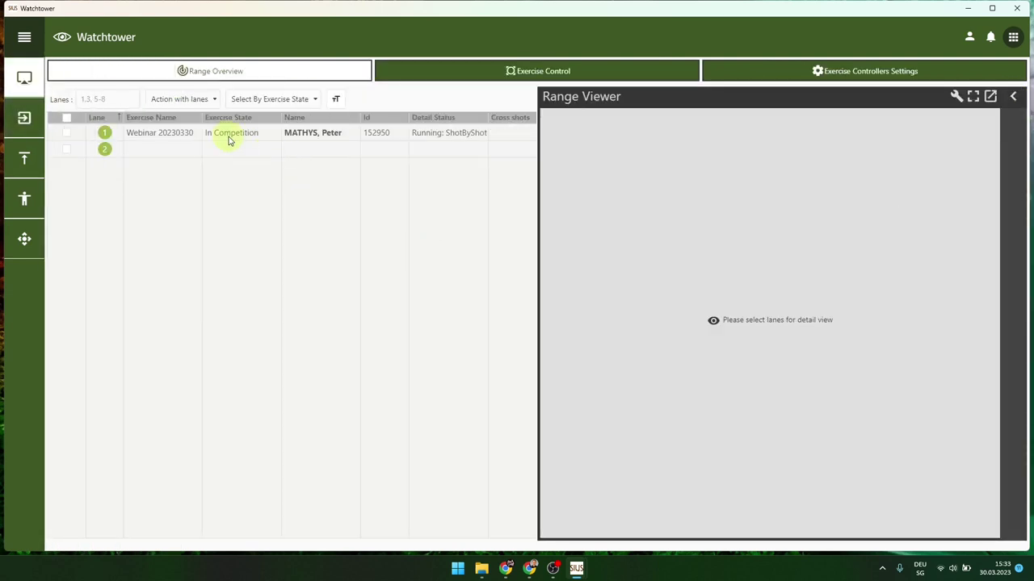
click(66, 132)
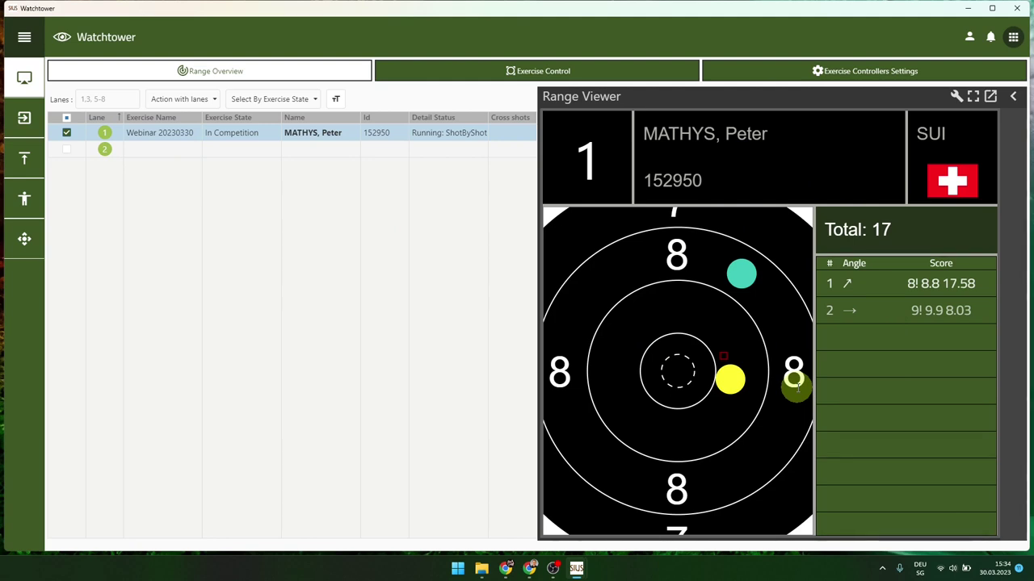
click(664, 74)
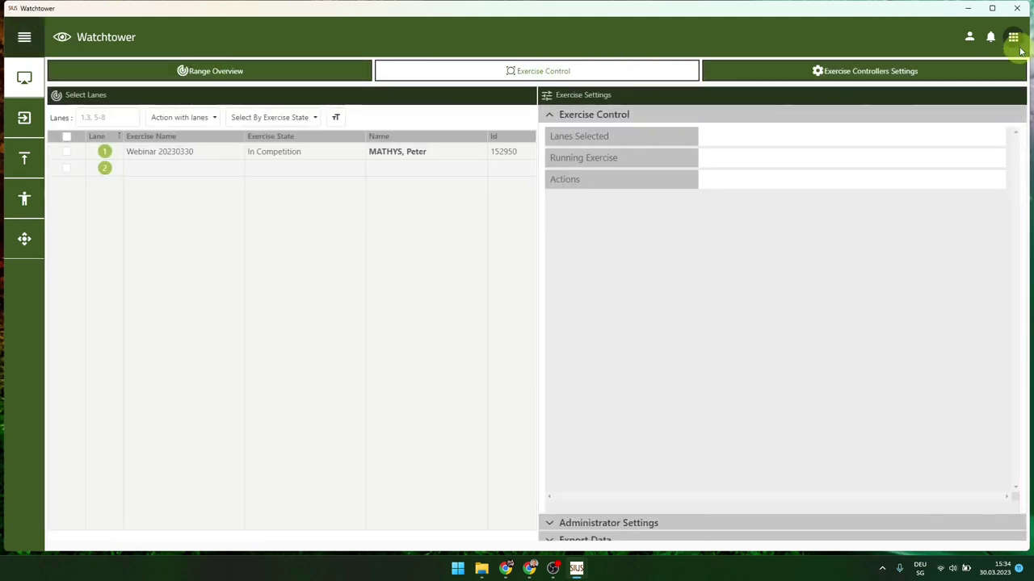
click(1014, 45)
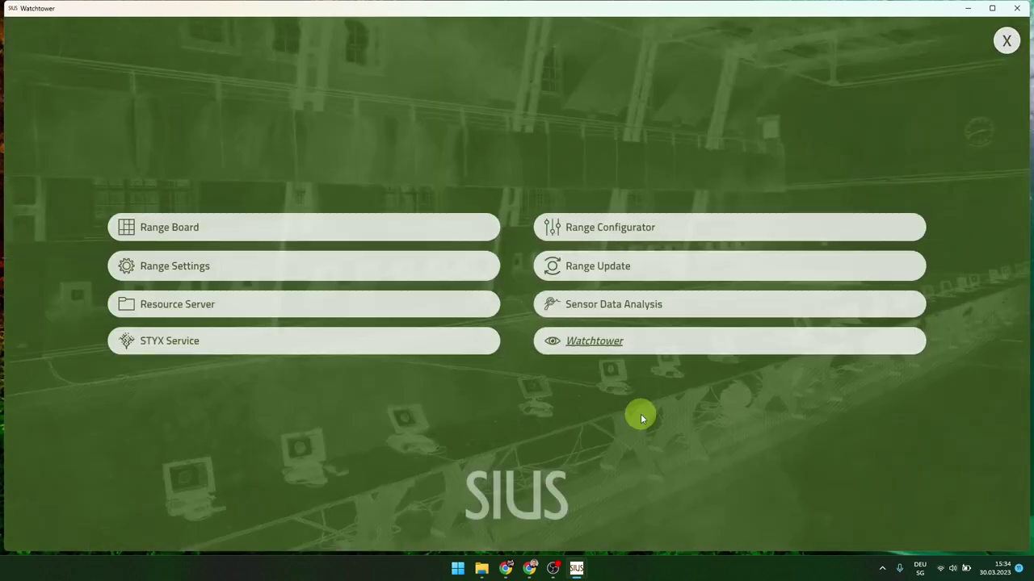